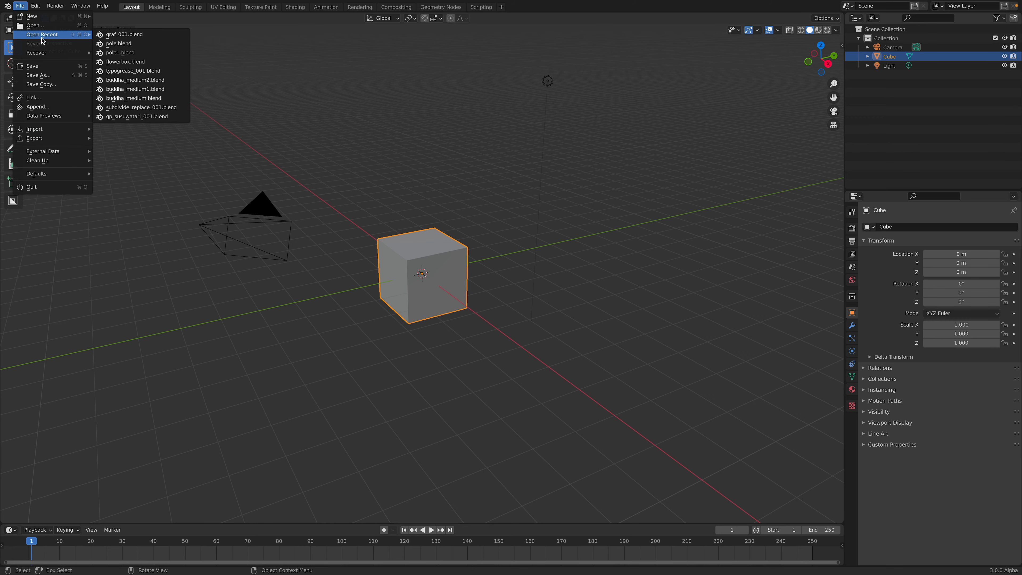
Step: Open the recent file graf_001.blend, move the blue BLEND drawing above the other two and scale it to 1.061
left_click(125, 35)
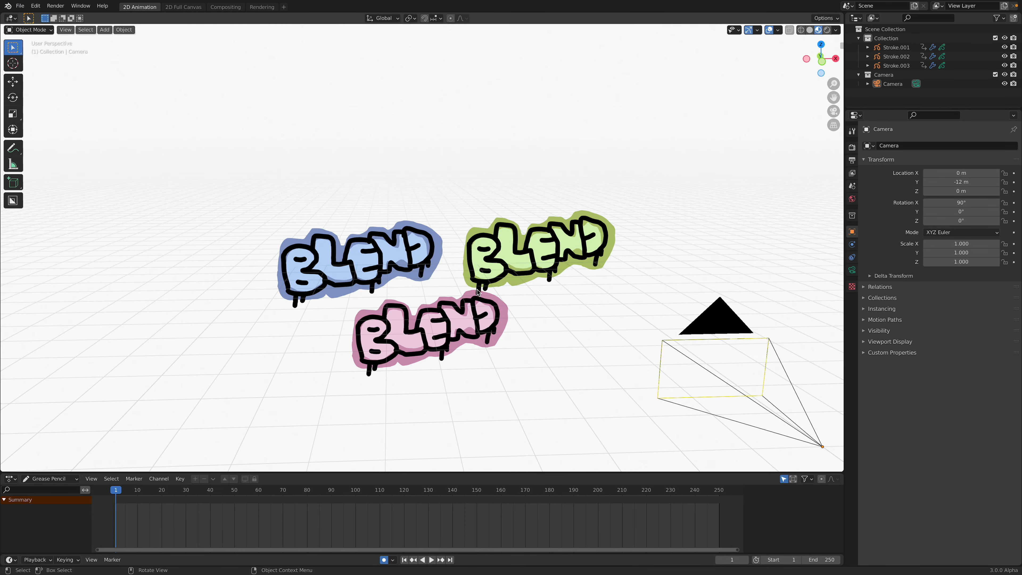
left_click(440, 267)
mouse_move(463, 233)
middle_mouse_down()
mouse_move(457, 246)
mouse_move(477, 257)
middle_mouse_up()
key("g")
left_click(461, 164)
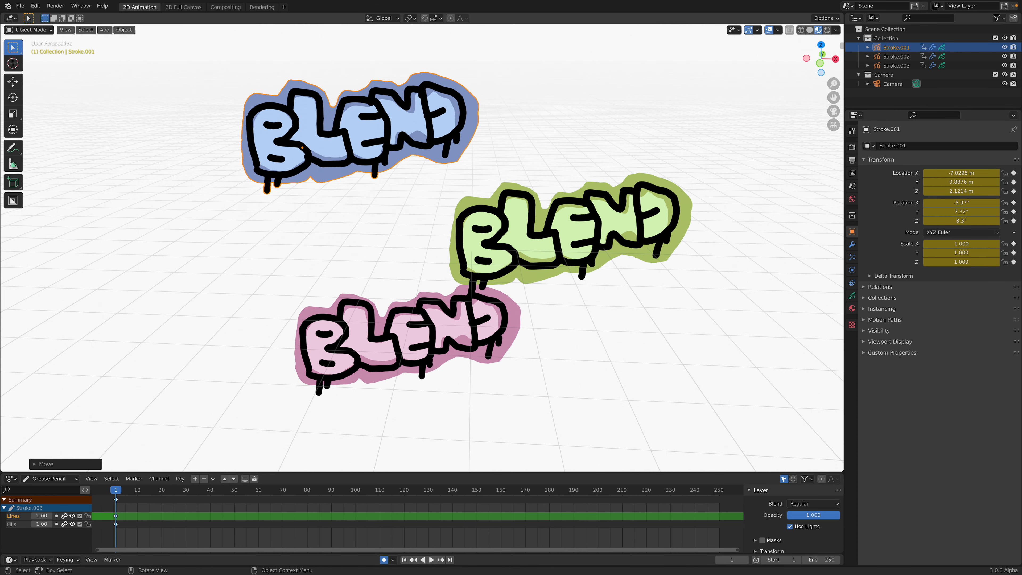
key("s")
left_click(495, 182)
key("space")
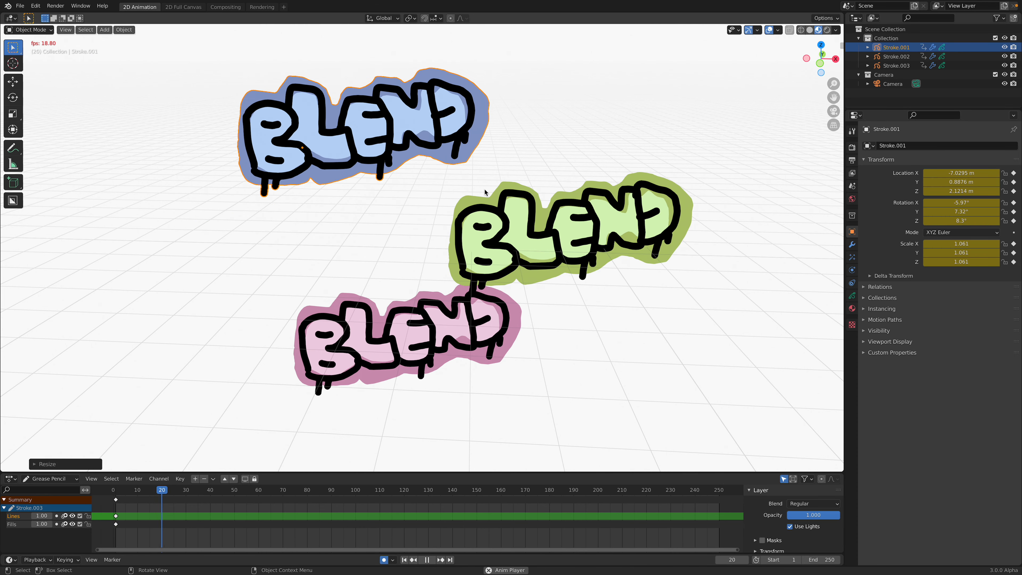
key("space")
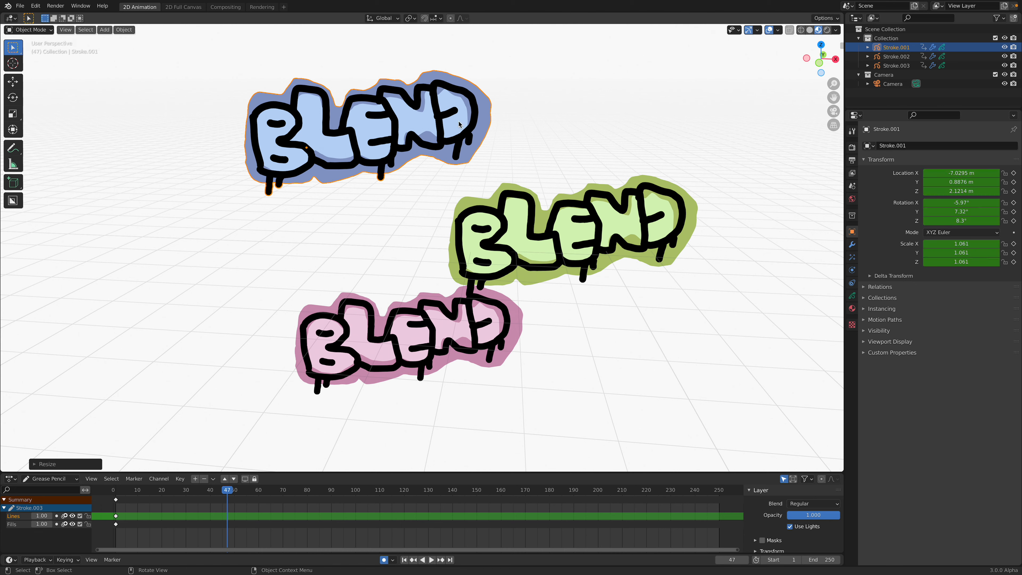
Step: Examine the blue drawing's Lines and Fills layers by toggling the visibility of each one
left_click(852, 295)
left_click(990, 175)
left_click(990, 175)
left_click(990, 175)
left_click(990, 175)
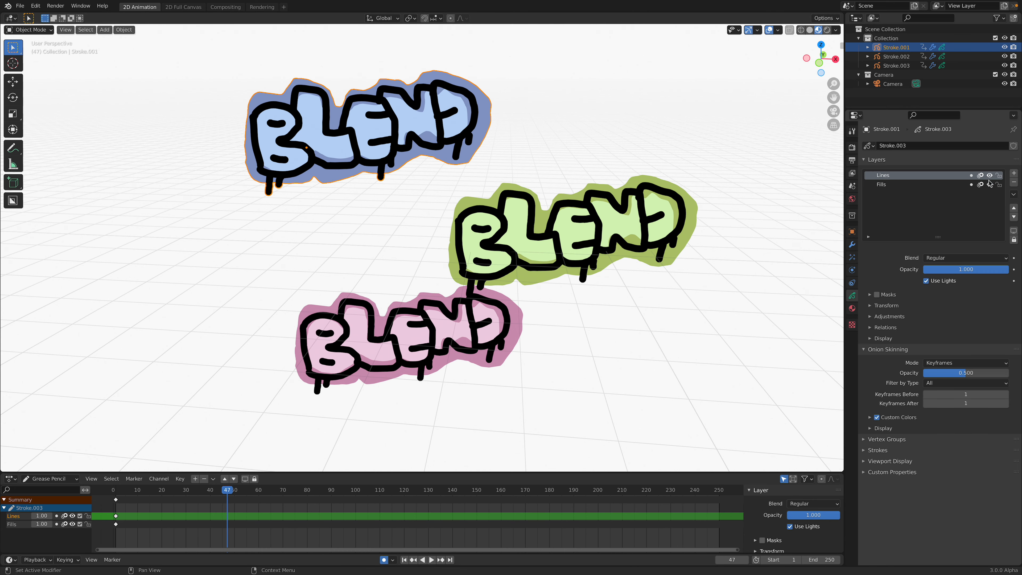
left_click(990, 184)
left_click(990, 184)
left_click(990, 183)
left_click(989, 184)
left_click(896, 186)
Step: Add a new material slot to the blue drawing and assign it the existing Solid Fill.001 material
left_click(853, 309)
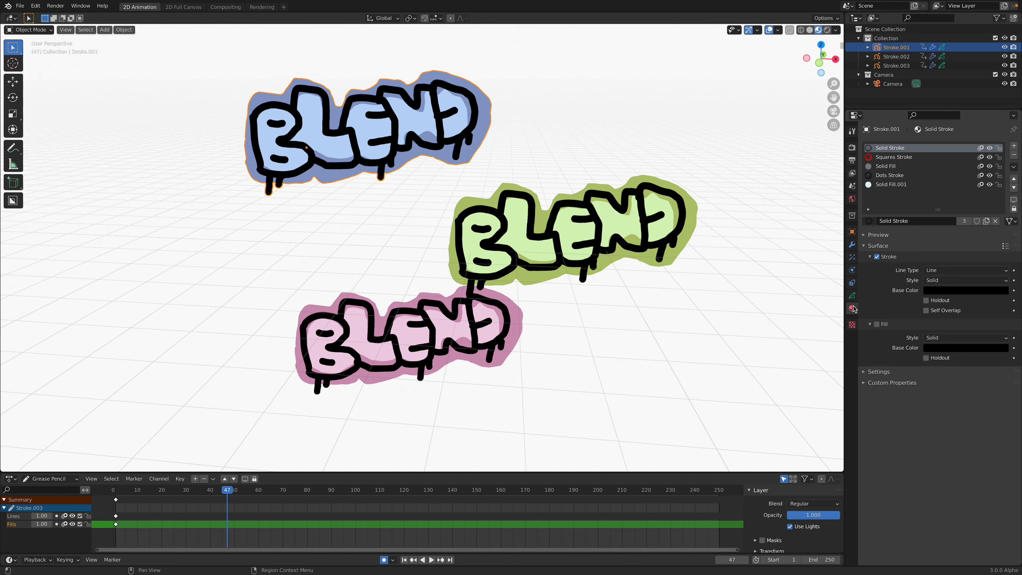
left_click(895, 185)
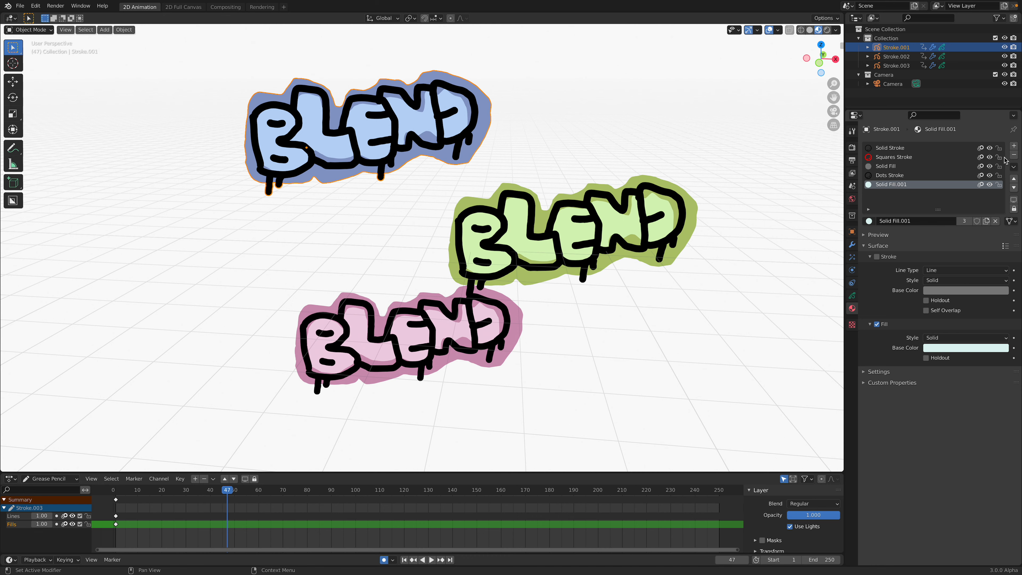
left_click(1014, 146)
left_click(870, 221)
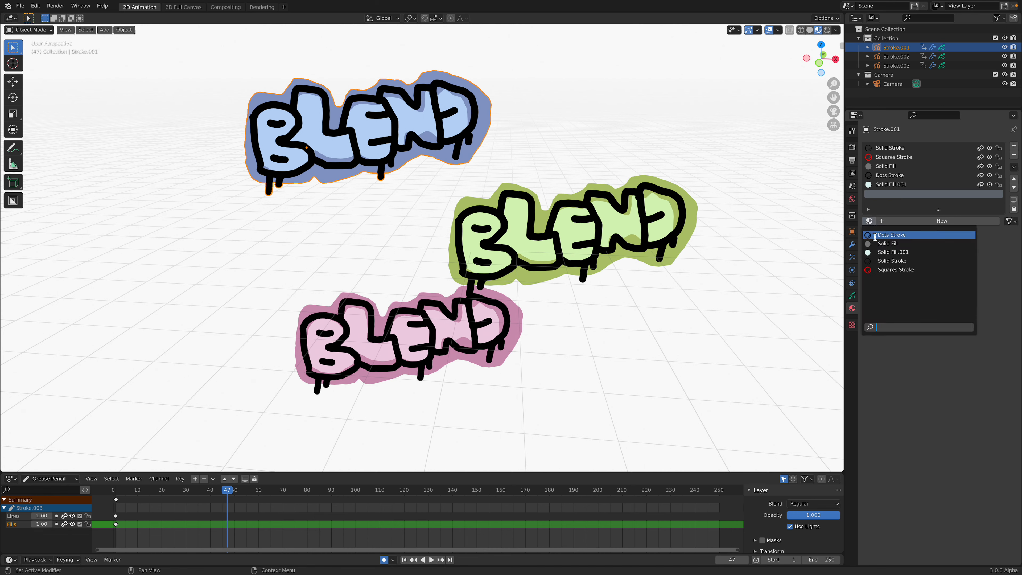
left_click(881, 252)
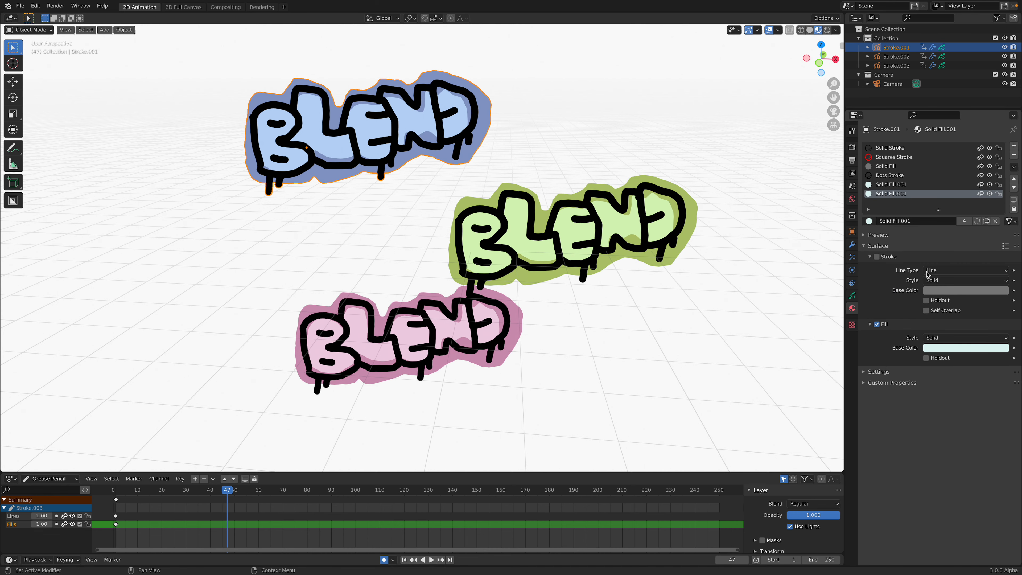
Step: Change the fill base color of the Solid Fill.001 material to pink
left_click(942, 347)
left_click(968, 252)
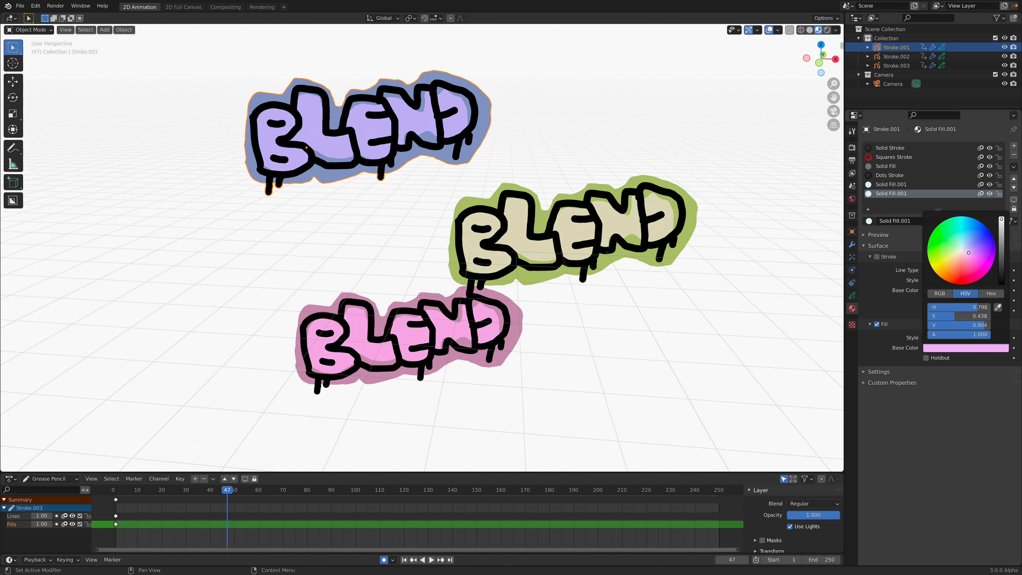
left_click_drag(969, 252, 975, 255)
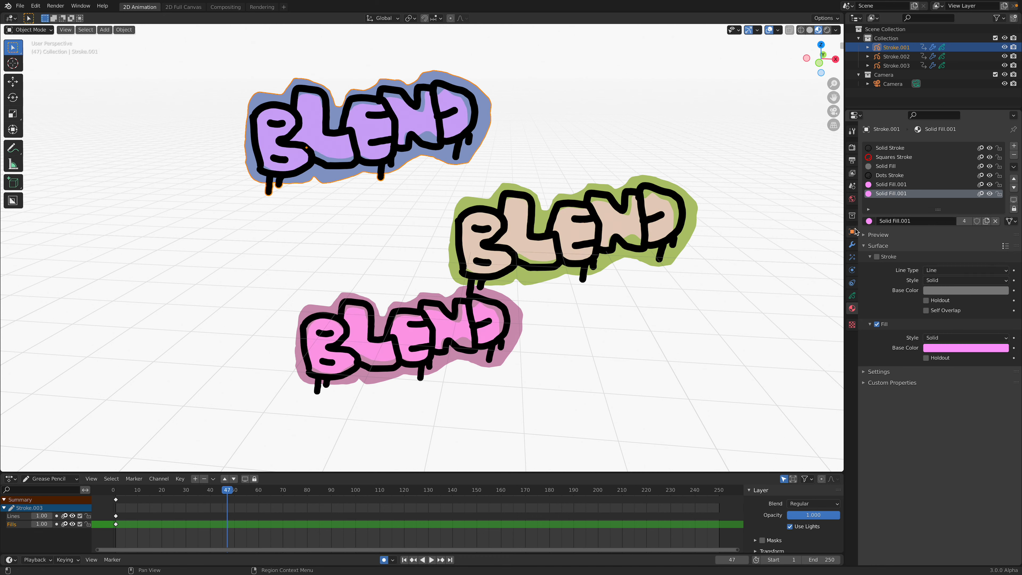
Step: Add a Grease Pencil layer between Lines and Fills, and enter Draw Mode with the Circle tool
left_click(852, 296)
left_click(1014, 173)
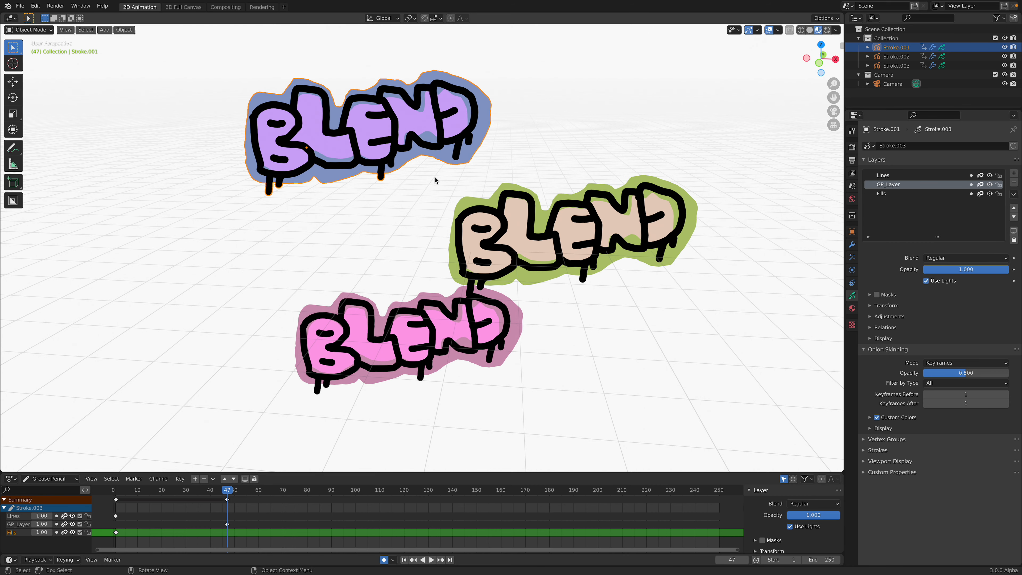
middle_click_drag(435, 180, 448, 217, "shift")
left_click(42, 31)
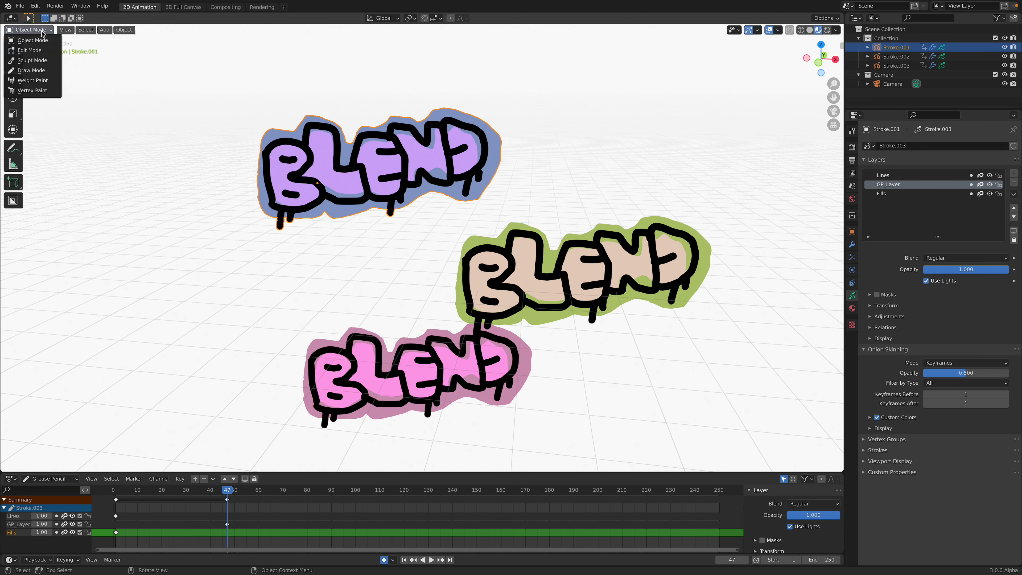
left_click(31, 70)
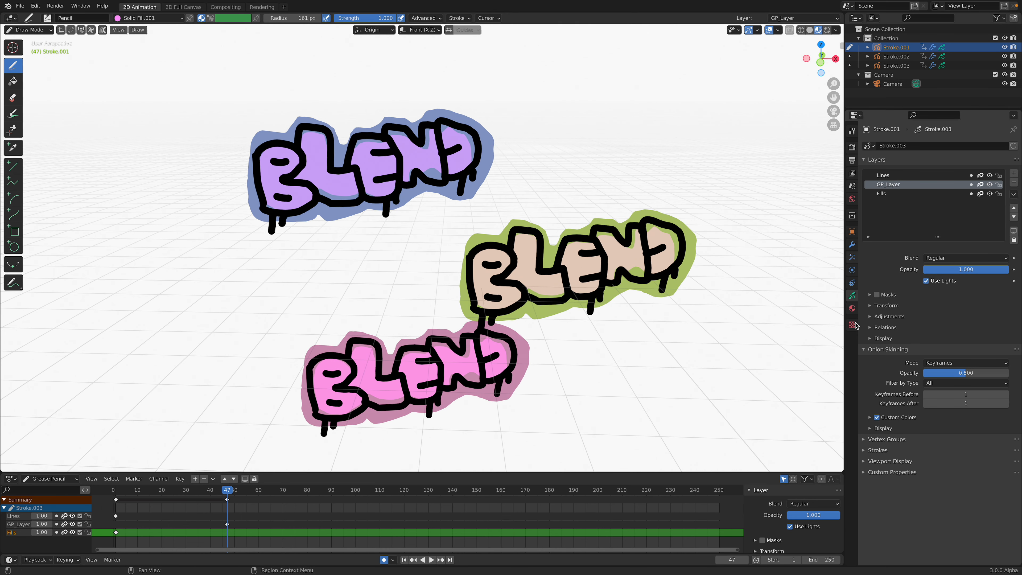
left_click(13, 246)
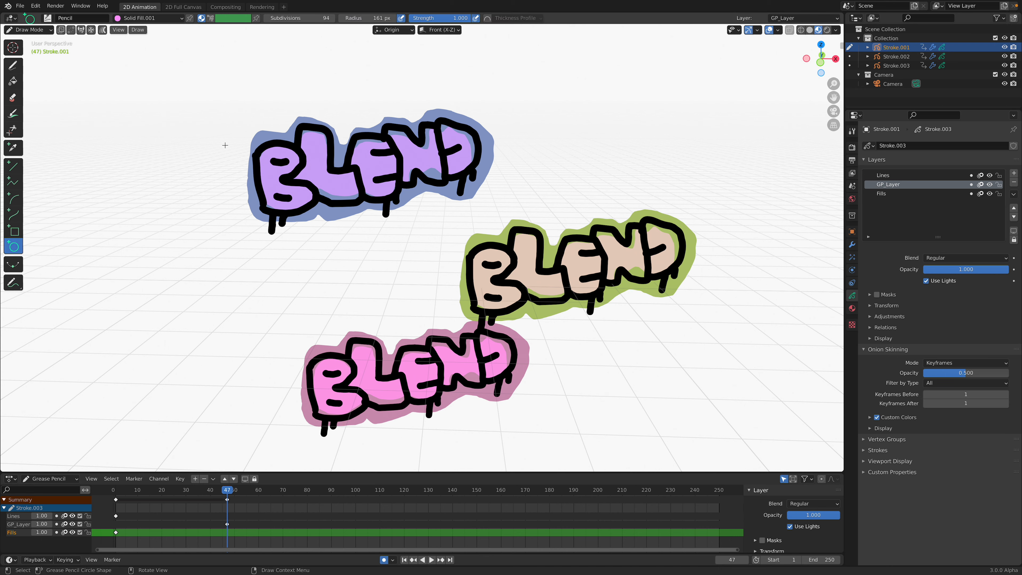
Step: Draw seven filled circles of varying size along the top and around the end of the upper BLEND drawing
left_click_drag(220, 119, 270, 165)
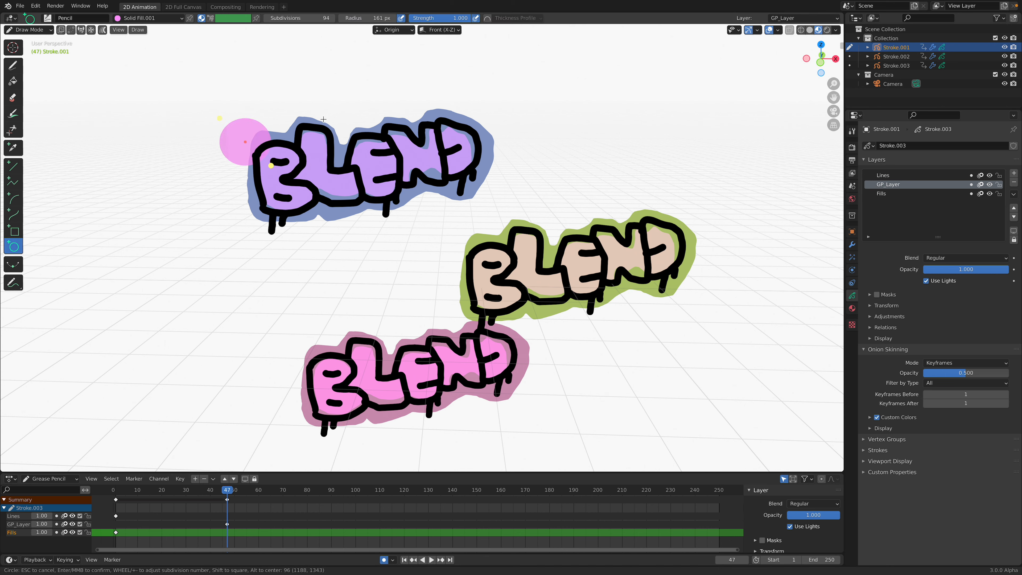
key("Return")
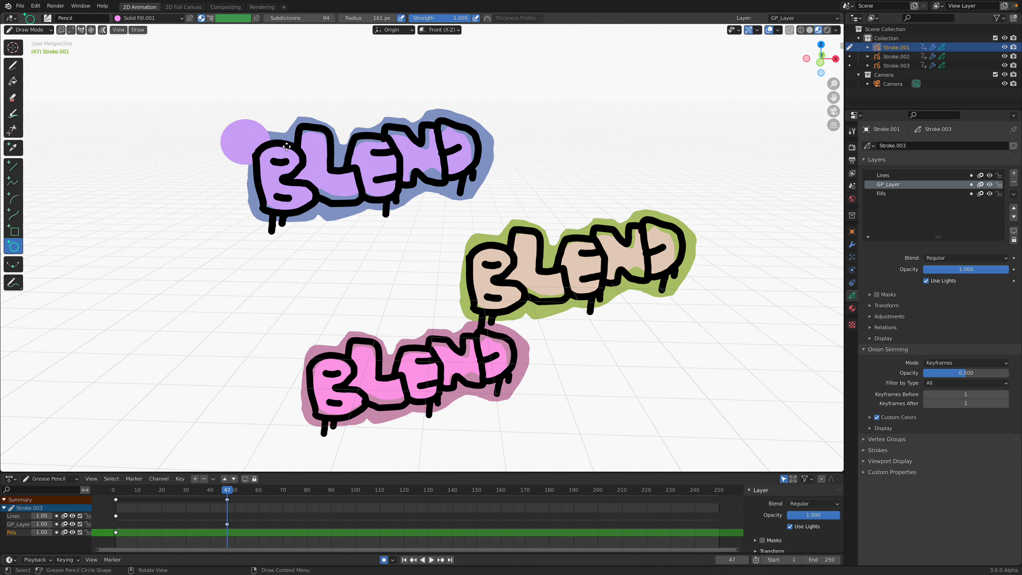
left_click_drag(263, 110, 291, 152)
key("Return")
left_click_drag(308, 105, 369, 169)
key("Return")
mouse_move(417, 145)
middle_mouse_down()
mouse_move(393, 126)
mouse_move(410, 128)
middle_mouse_up()
mouse_move(376, 92)
left_mouse_down()
mouse_move(416, 136)
mouse_move(470, 150)
mouse_move(490, 137)
left_mouse_up()
key("Return")
key("Return")
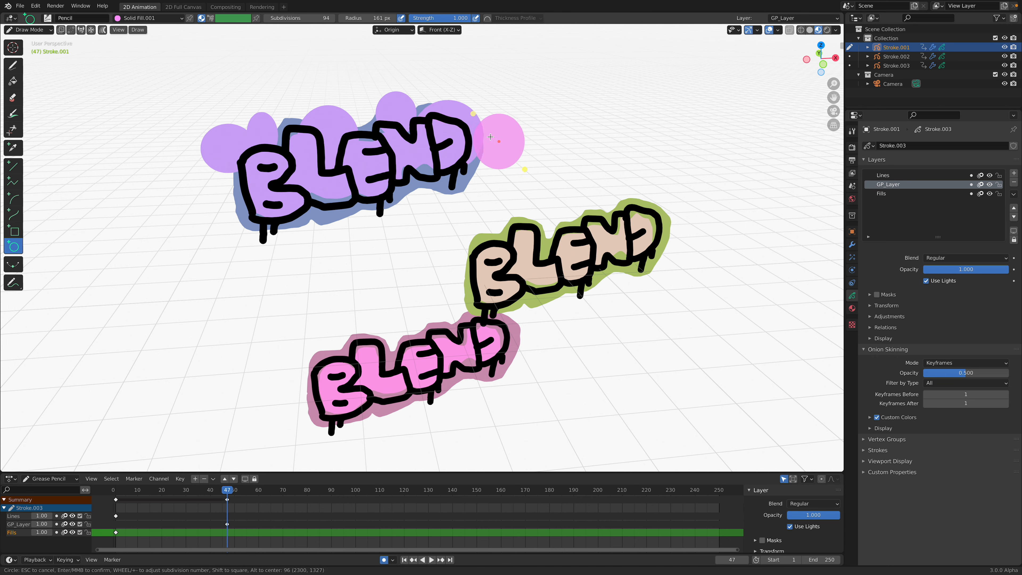
key("Return")
left_click_drag(499, 234, 439, 183)
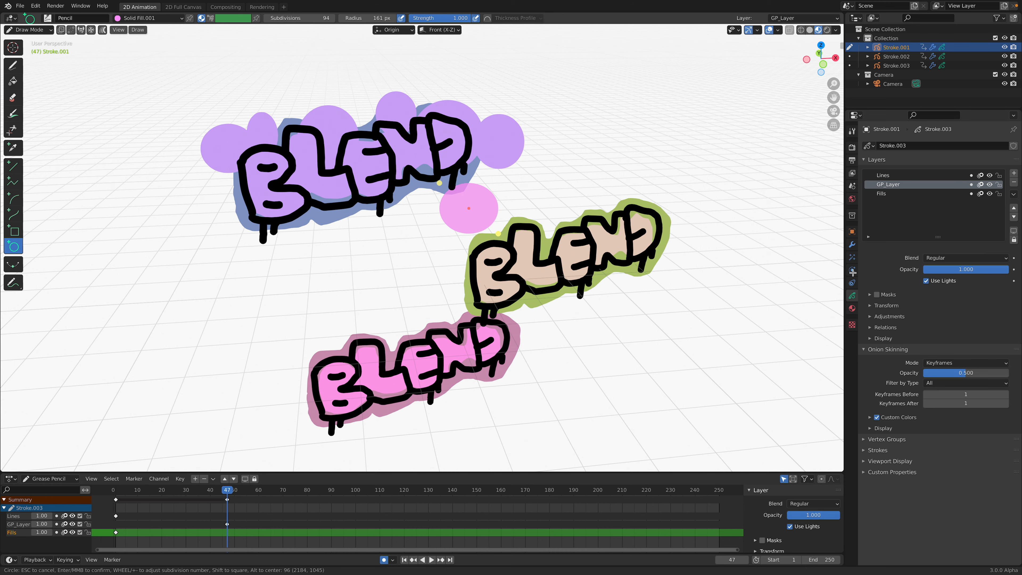
key("Return")
middle_click_drag(467, 202, 475, 201)
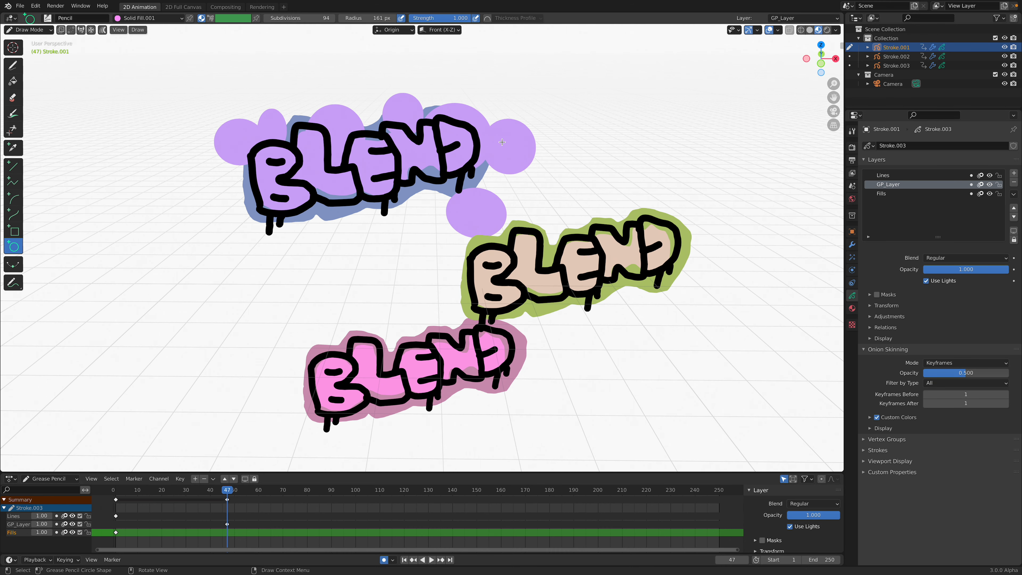
Step: Toggle the circle layer's visibility and reorder it so that it sits beneath the Lines and Fills layers
left_click(990, 184)
left_click(990, 185)
left_click(990, 184)
left_click(990, 185)
left_click(1014, 208)
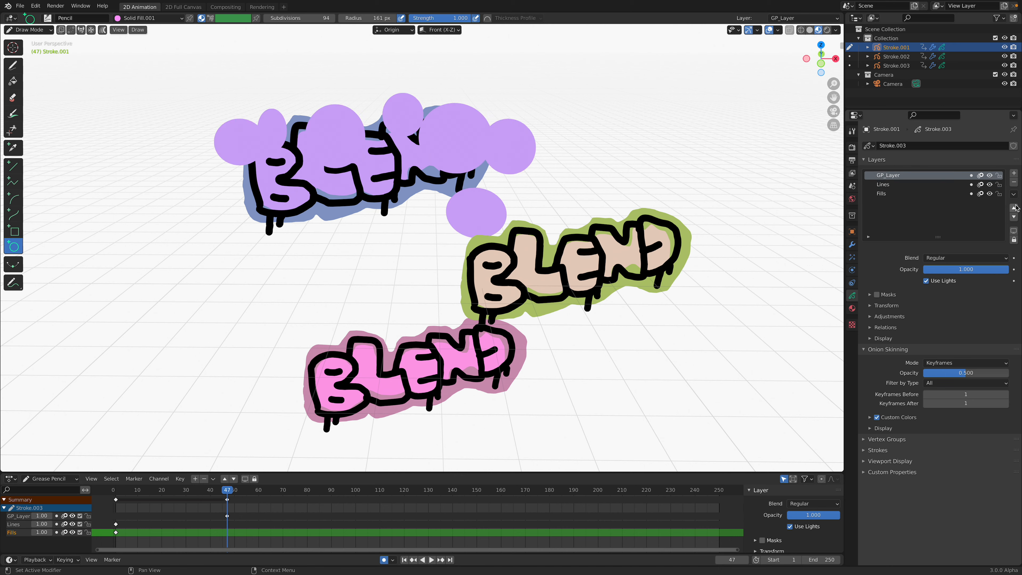
left_click(1014, 217)
left_click(1014, 216)
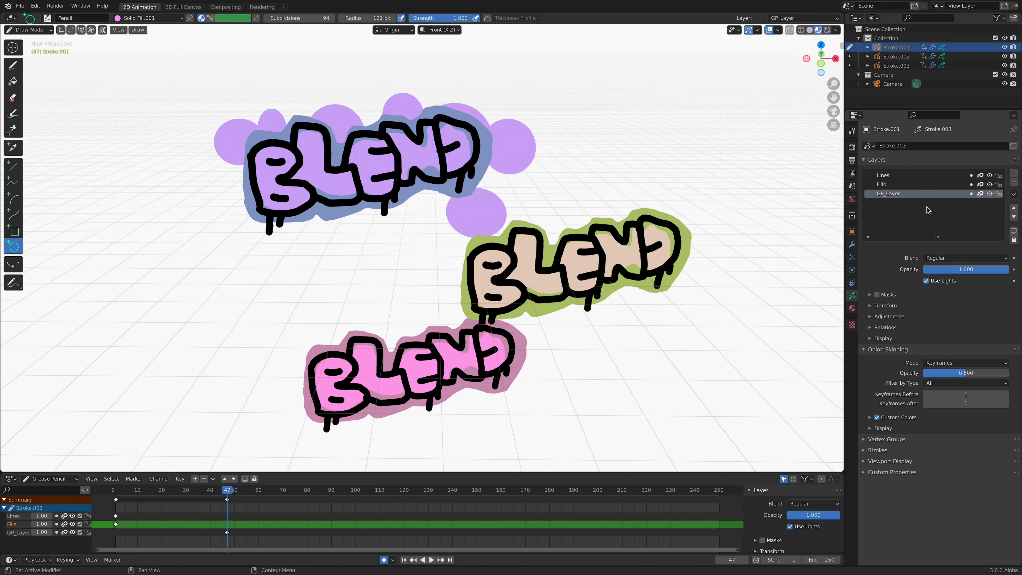
Step: Set the Solid Fill.001 fill base color to red with saturation 0.968 and value 0.904, and preview the animation
left_click(852, 308)
left_click(946, 349)
mouse_move(951, 260)
left_mouse_down()
mouse_move(951, 250)
mouse_move(962, 278)
mouse_move(969, 268)
mouse_move(964, 282)
left_mouse_up()
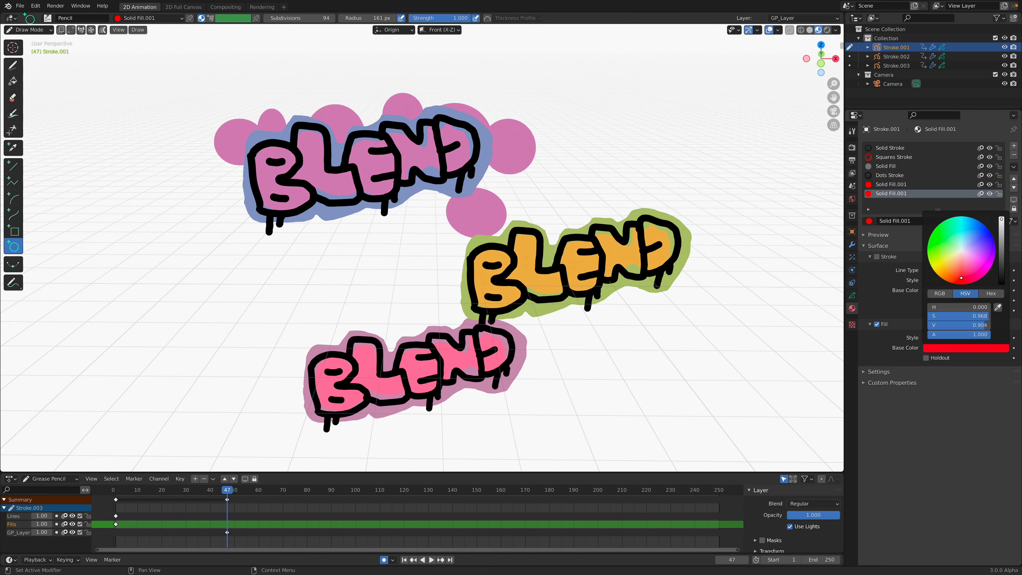
middle_click_drag(478, 205, 470, 192)
key("space")
key("space")
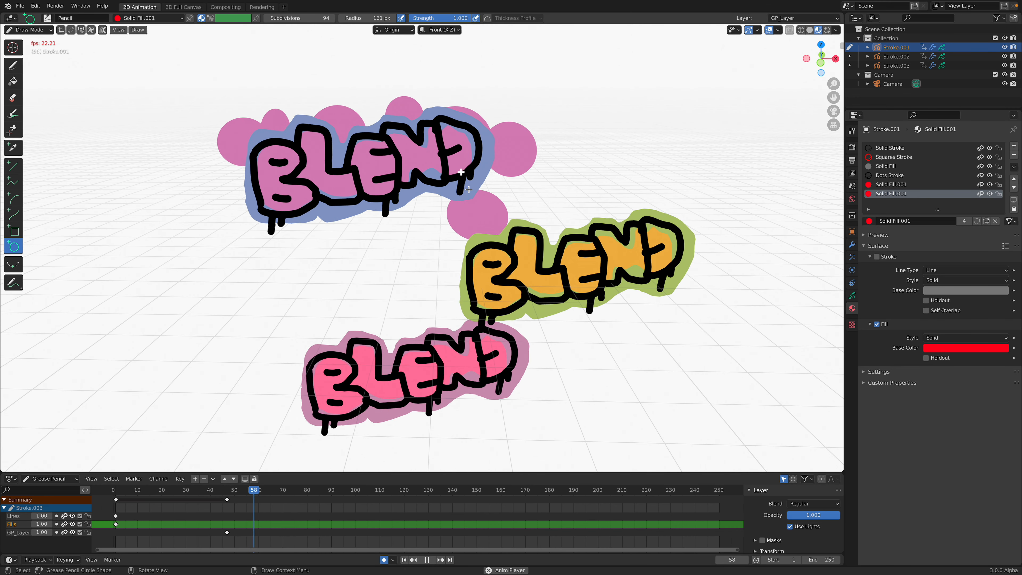
Step: Return to Object Mode and place a duplicate of the upper BLEND drawing beside the original, overlapping it
left_click(37, 32)
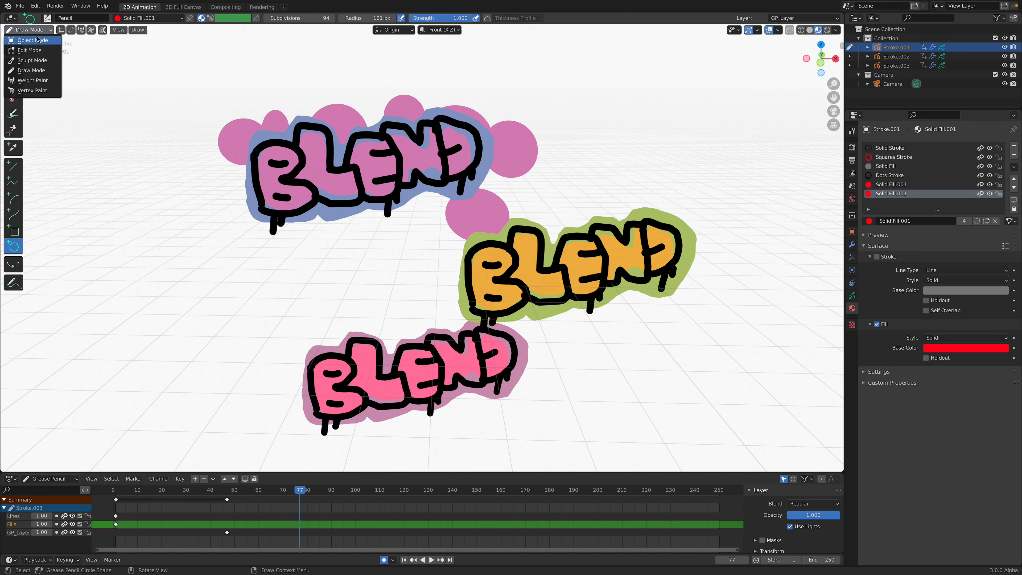
left_click(39, 40)
middle_click_drag(449, 200, 390, 196)
left_click(389, 196)
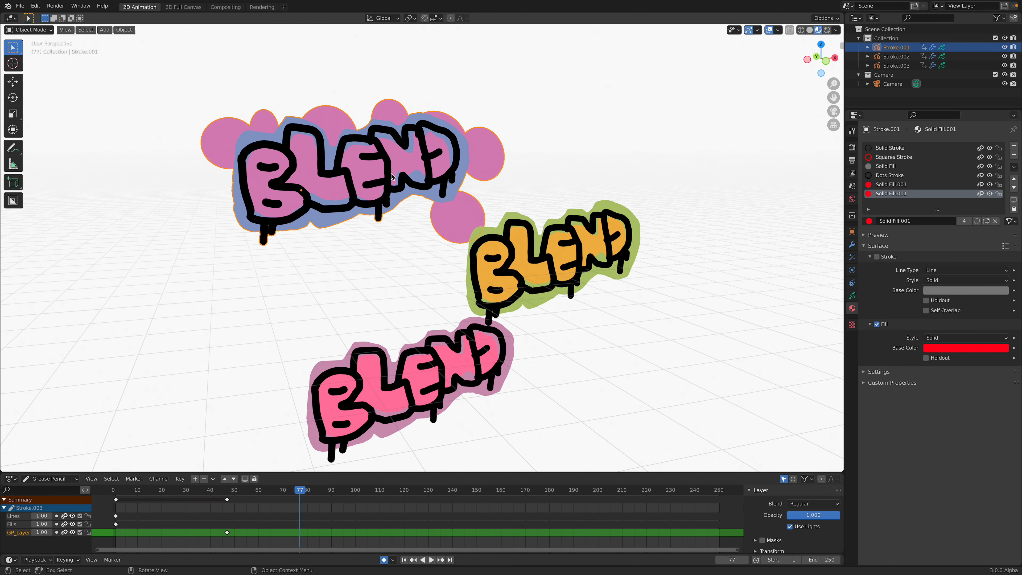
key("shift+d")
left_click(536, 152)
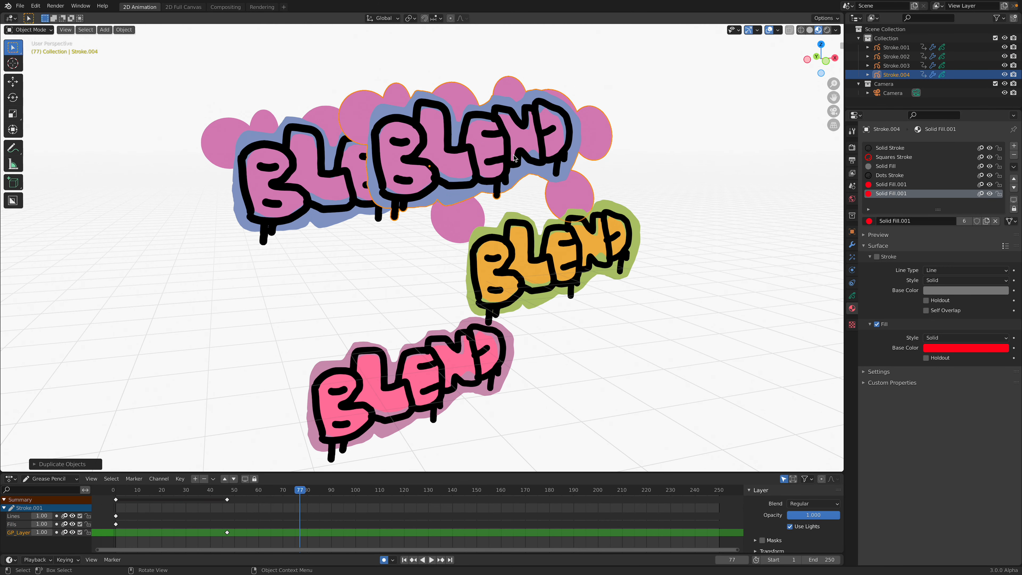
left_click(539, 154)
Step: Rotate the duplicated BLEND drawing freely in 3D with a trackball rotation so it intersects the original
mouse_move(564, 163)
middle_mouse_down()
mouse_move(519, 177)
mouse_move(527, 179)
middle_mouse_up()
key("g")
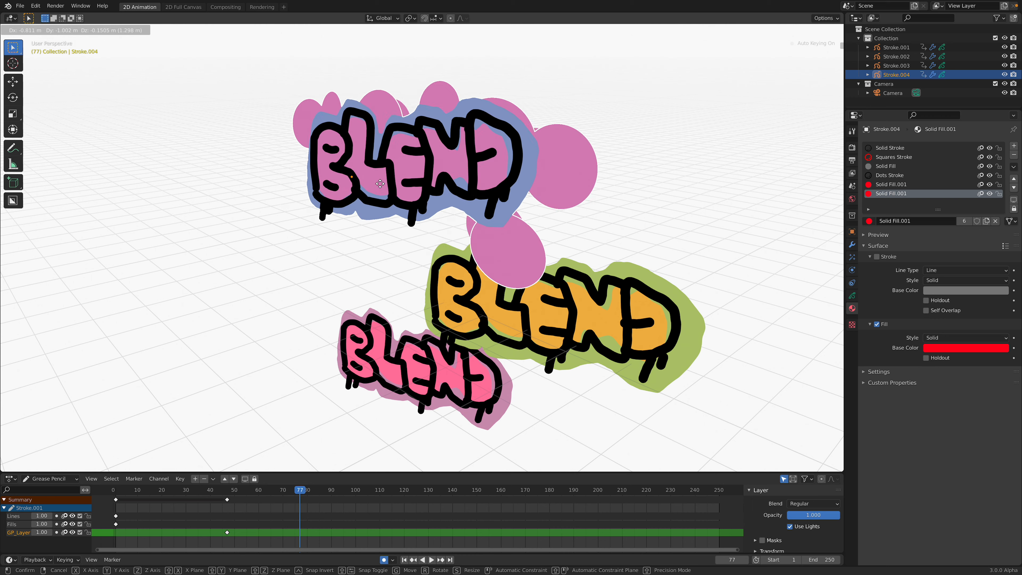
key("r")
key("r")
left_click(331, 169)
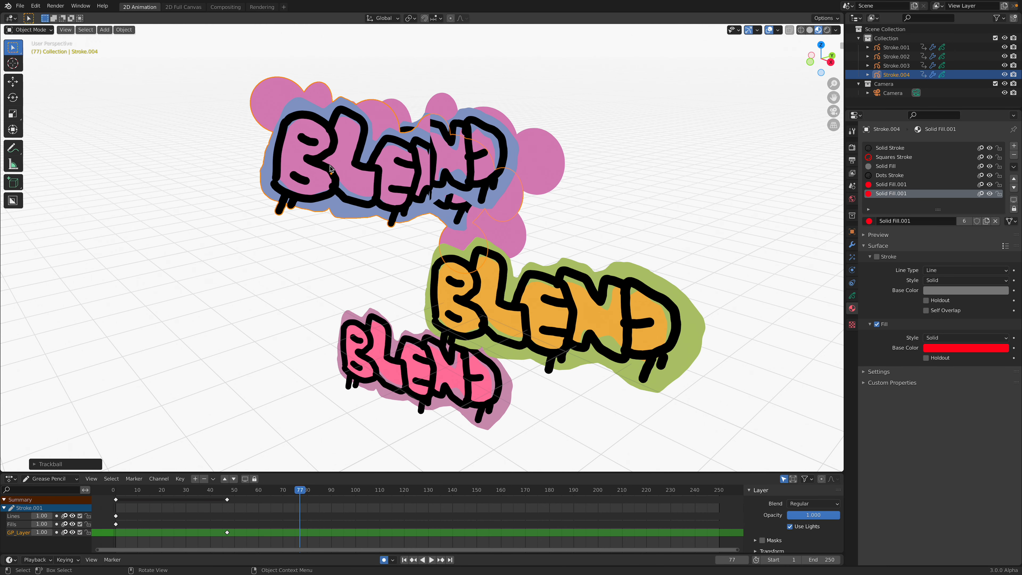
Step: Start a new General file without saving graf_001.blend, and delete all the default objects from the scene
left_click(20, 6)
mouse_move(34, 16)
left_click(116, 17)
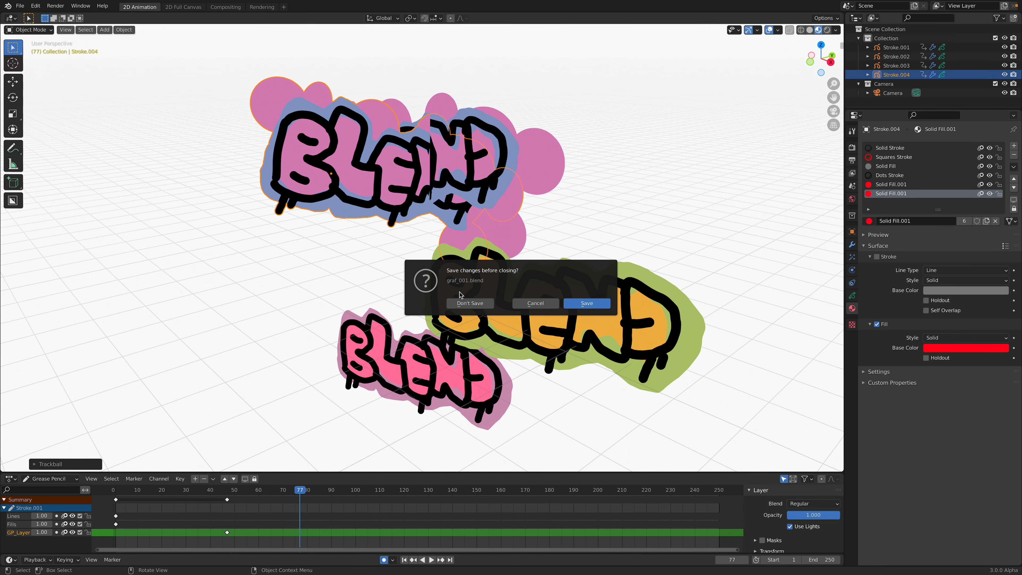
left_click(469, 303)
key("a")
key("x")
left_click(478, 306)
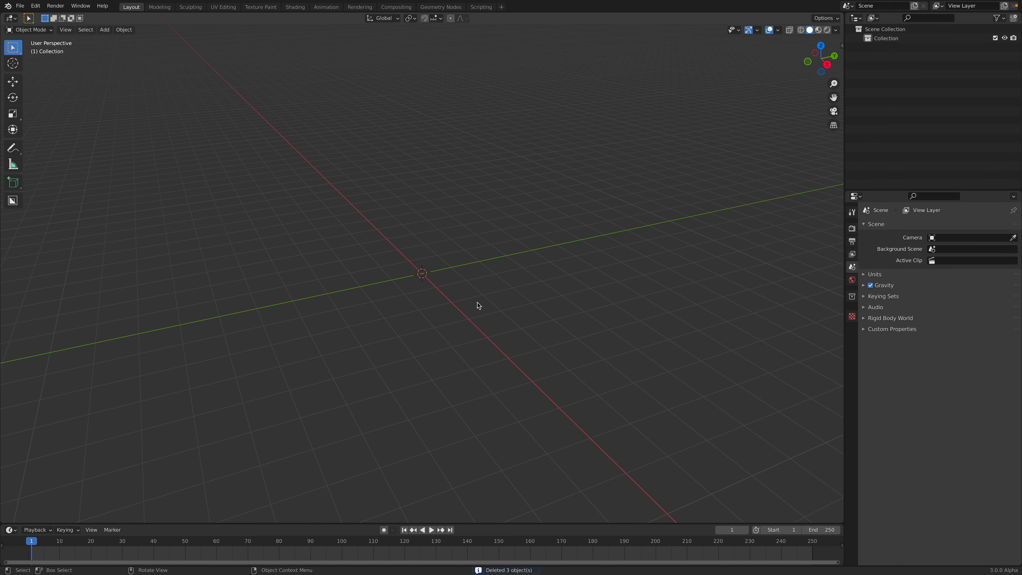
Step: Switch to the right orthographic view and add a blank Grease Pencil object
left_click(827, 64)
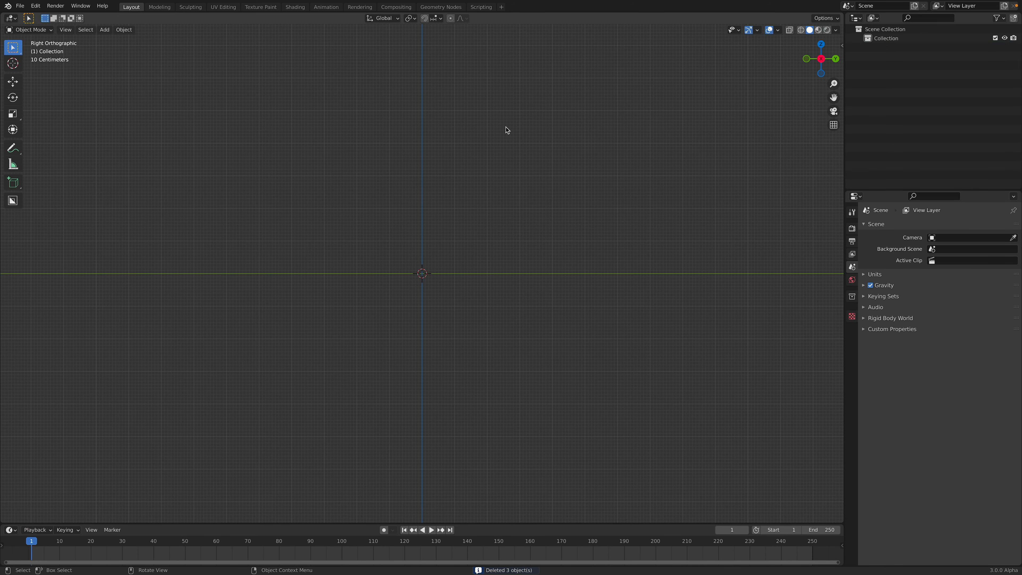
key("shift+a")
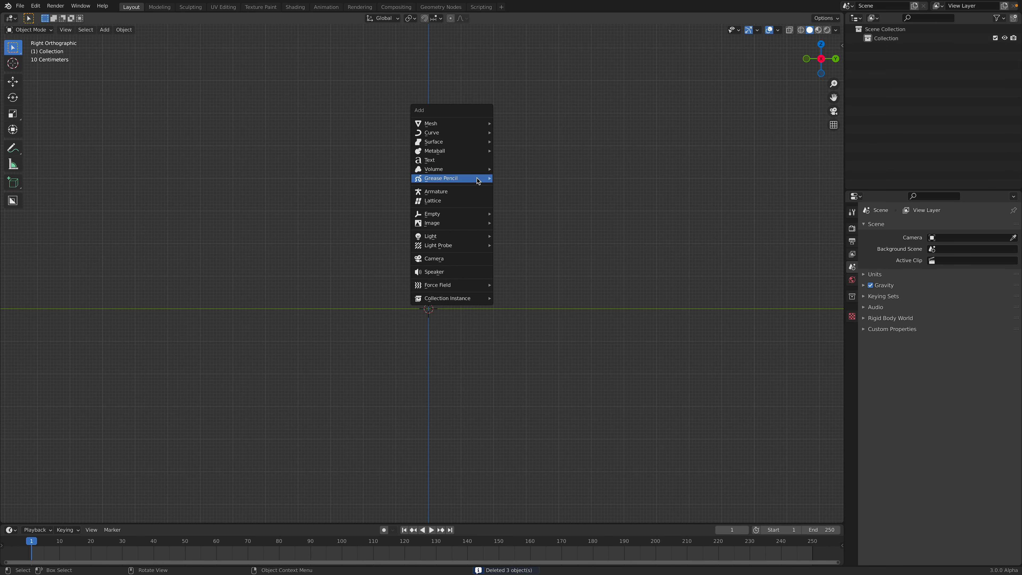
mouse_move(479, 179)
left_click(514, 180)
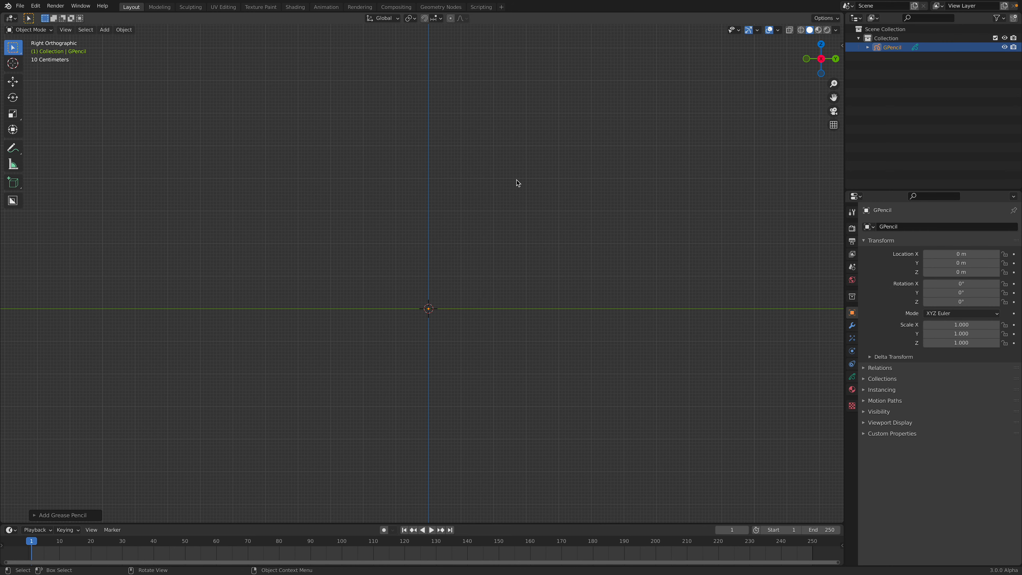
Step: Sketch overlapping freehand graffiti lettering with the Pencil in Draw Mode, above the world origin, and return to Object Mode
left_click(29, 30)
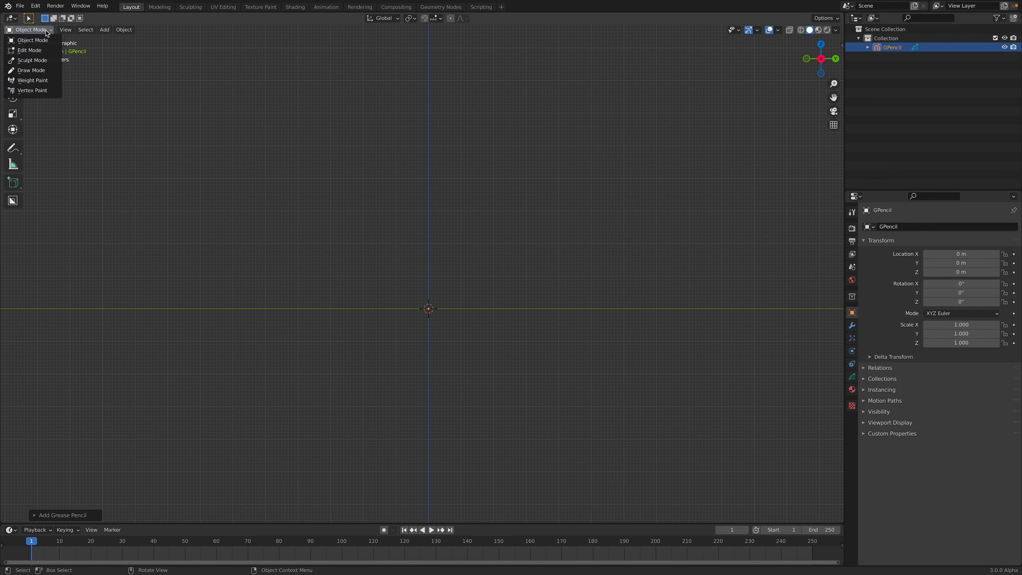
left_click(48, 71)
middle_click_drag(294, 134, 303, 196, "shift")
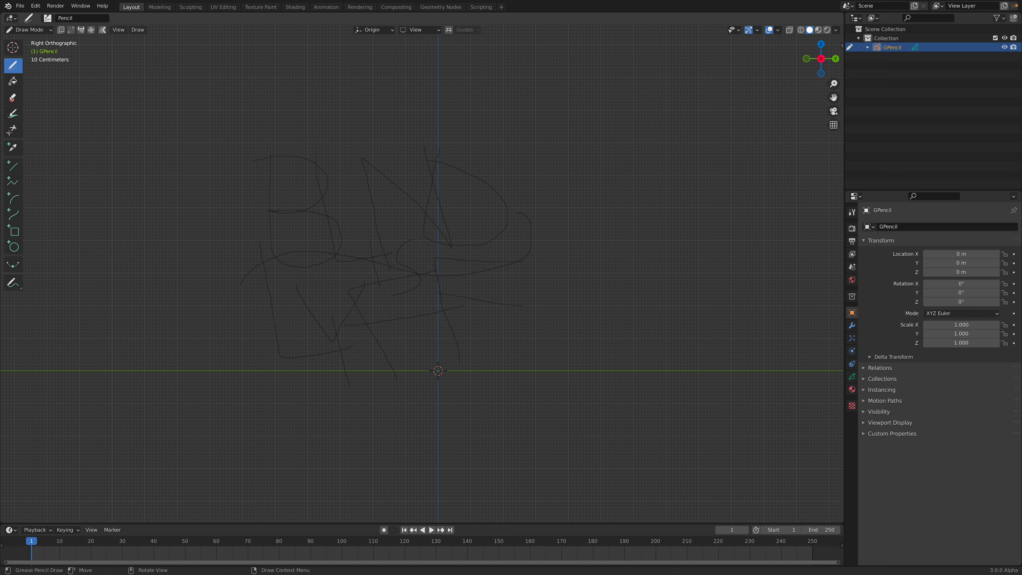
left_click(30, 30)
left_click(31, 30)
left_click(34, 31)
left_click(29, 39)
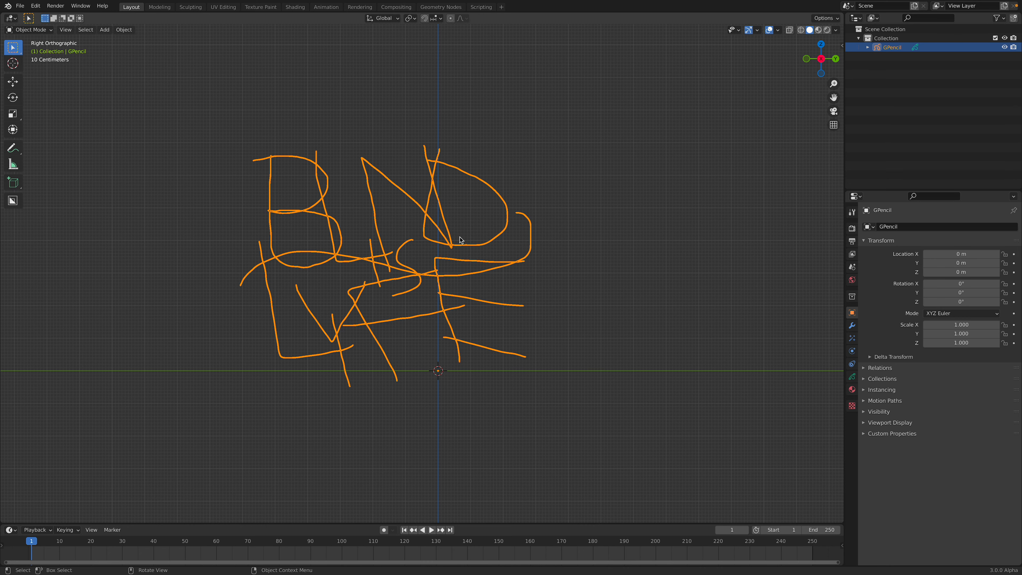
Step: Move the Grease Pencil lettering to about Y 0.73 m and Z 1.13 m
key("g")
left_click(498, 209)
middle_click_drag(507, 247, 502, 272, "shift")
scroll(518, 249, "up", 2)
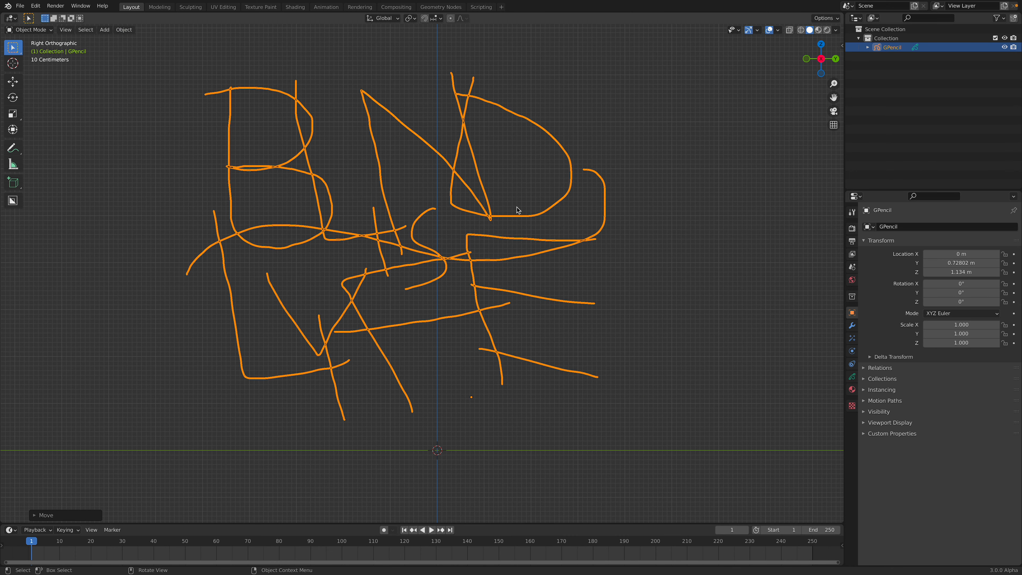
Step: Convert the lettering to a Bezier Curve, hide the original GPencil object, and check the new curve's points in Edit Mode
right_click(521, 218)
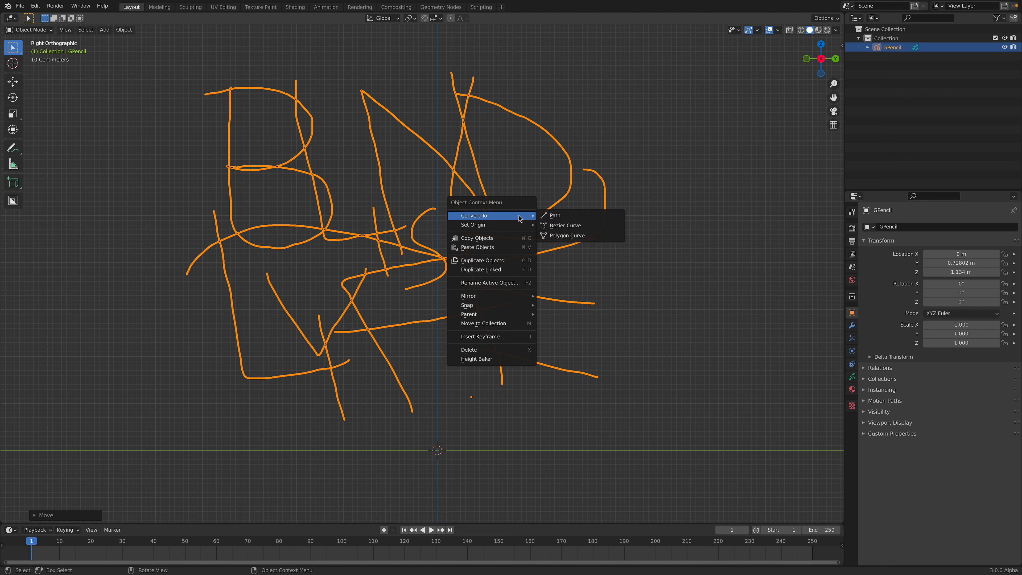
left_click(557, 225)
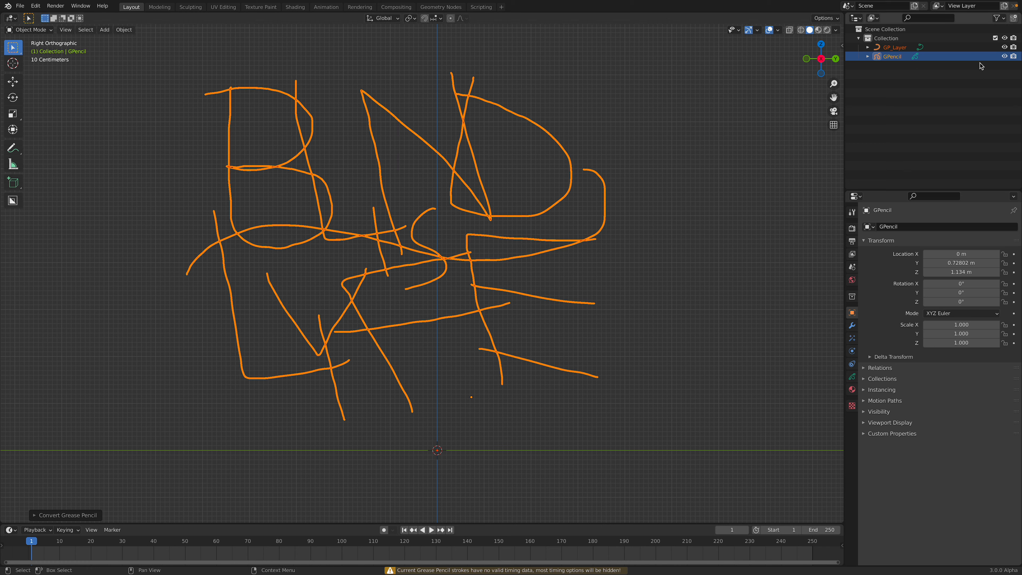
left_click(1005, 57)
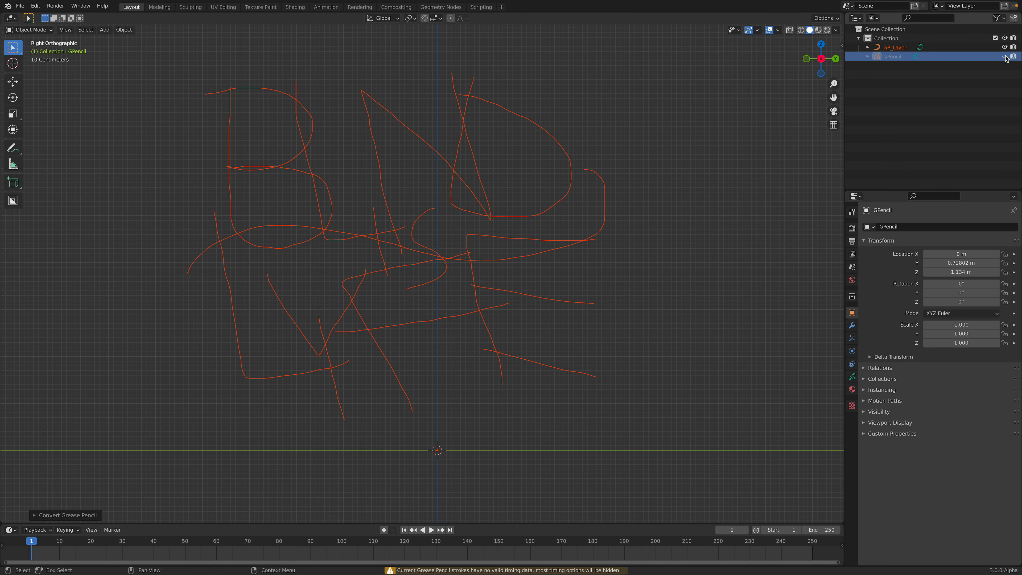
left_click(912, 49)
key("Tab")
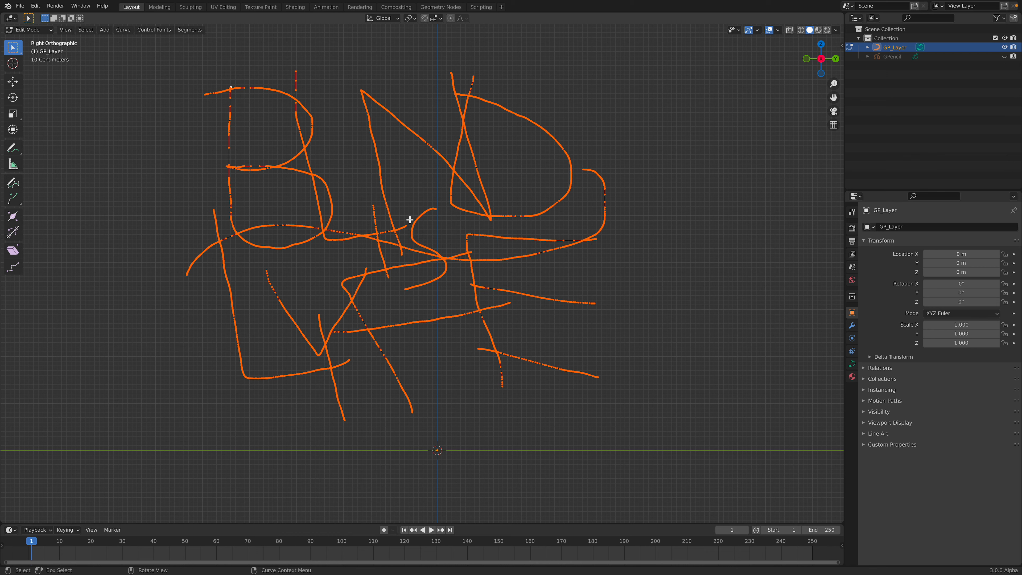
key("Tab")
Step: Save the file to the Desktop as graf_x_001.blend
key("super+s")
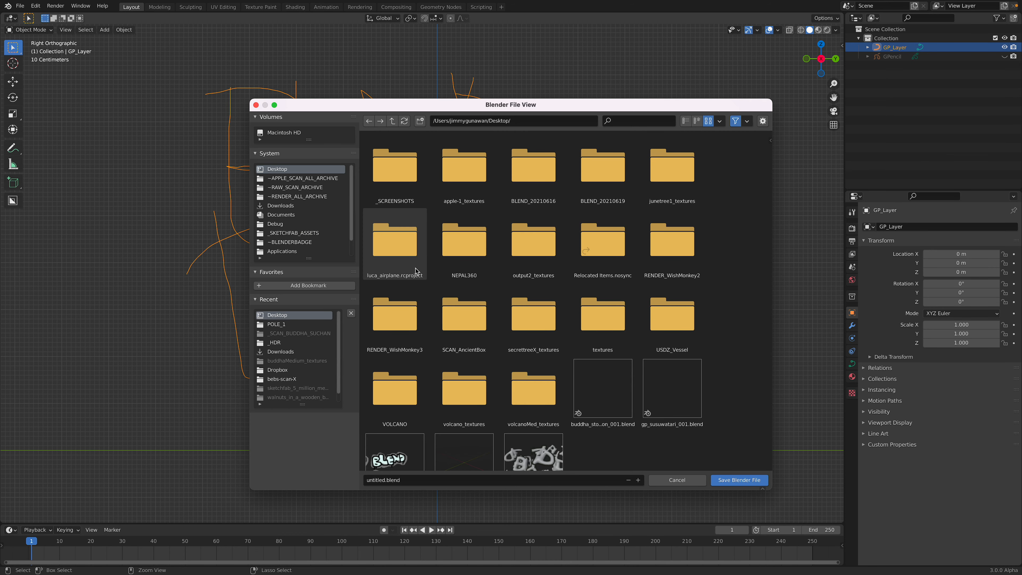
left_click(376, 480)
type("graf_x_001\\")
key("BackSpace")
key("Return")
left_click(739, 479)
Step: Decimate the GP_Layer curve's points in Edit Mode with a ratio of 0.169 and return to Object Mode
key("Tab")
key("Tab")
key("Tab")
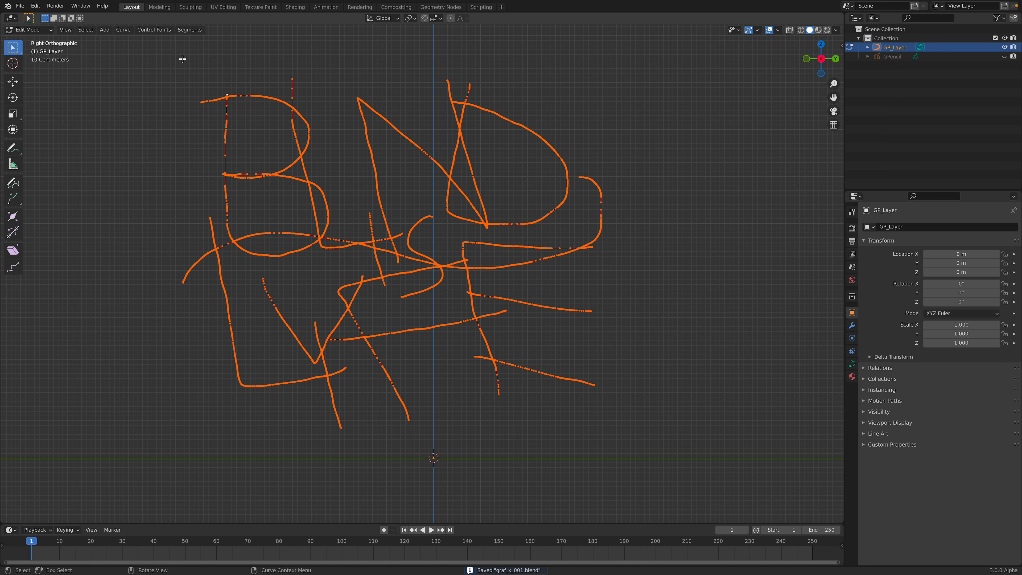
left_click(124, 29)
mouse_move(151, 149)
left_click(223, 149)
mouse_move(121, 512)
left_mouse_down()
mouse_move(77, 512)
mouse_move(95, 513)
left_mouse_up()
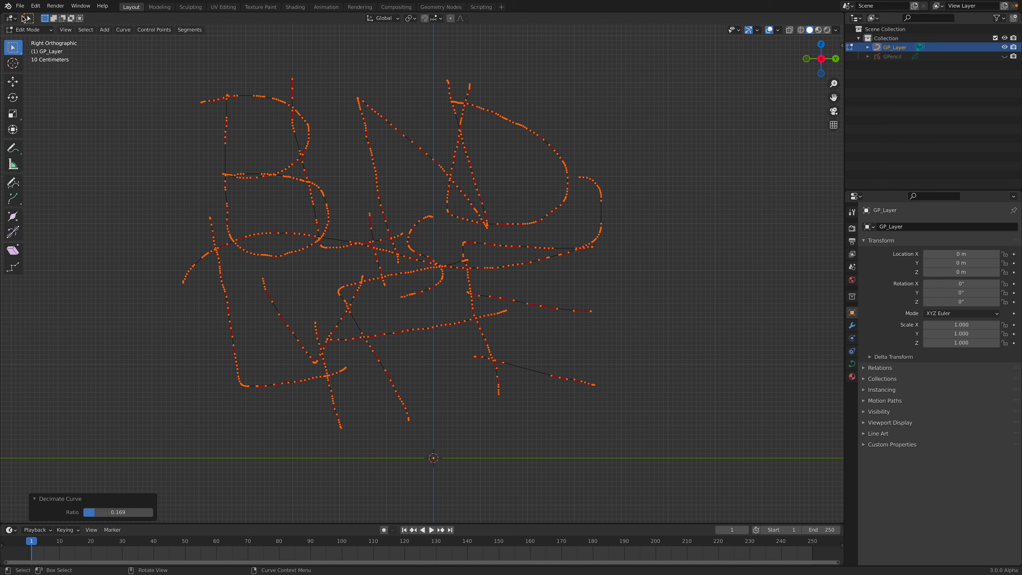
key("Tab")
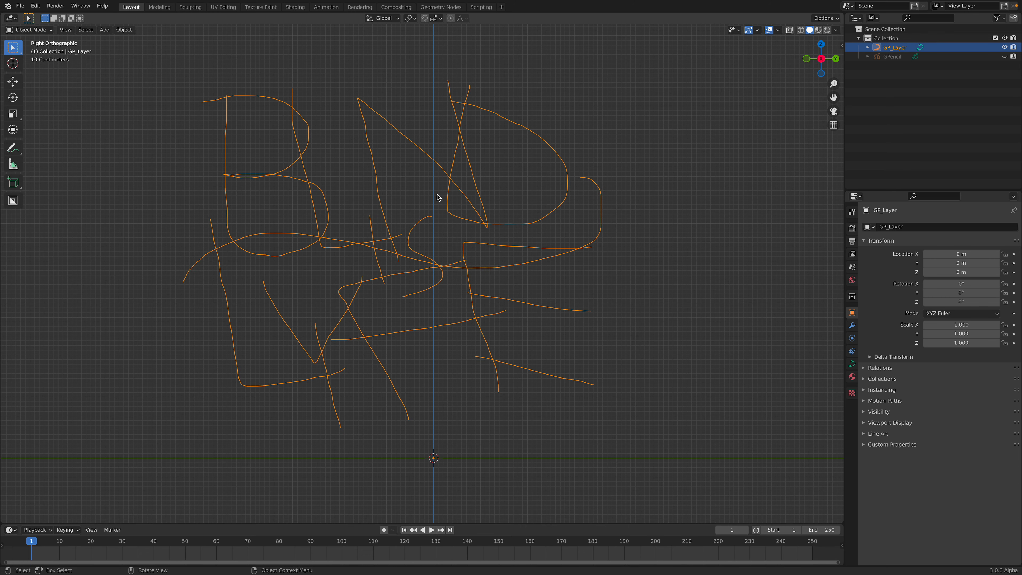
Step: Convert the GP_Layer curve to a mesh and add a Skin modifier to it
right_click(483, 191)
mouse_move(485, 186)
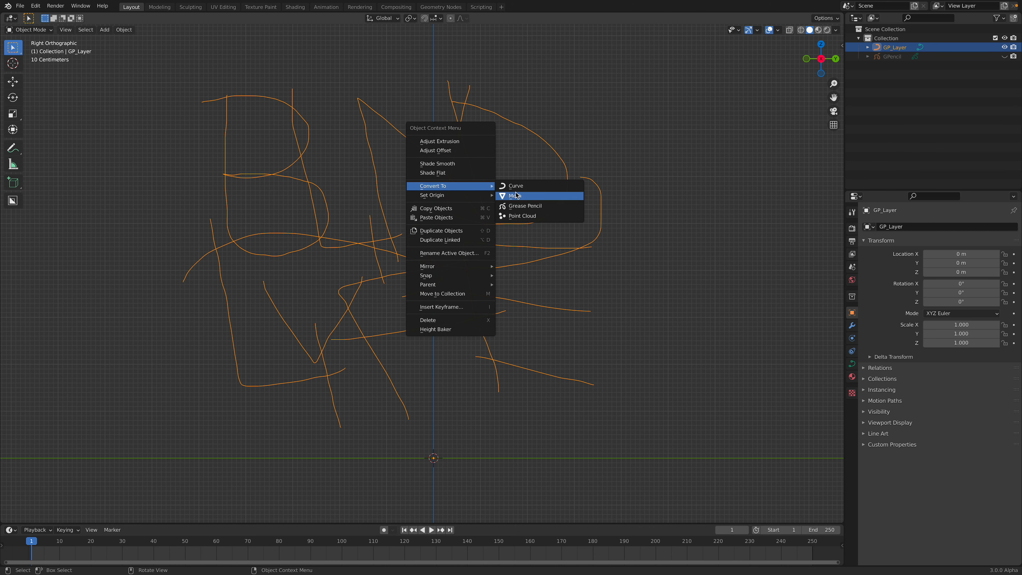
left_click(524, 196)
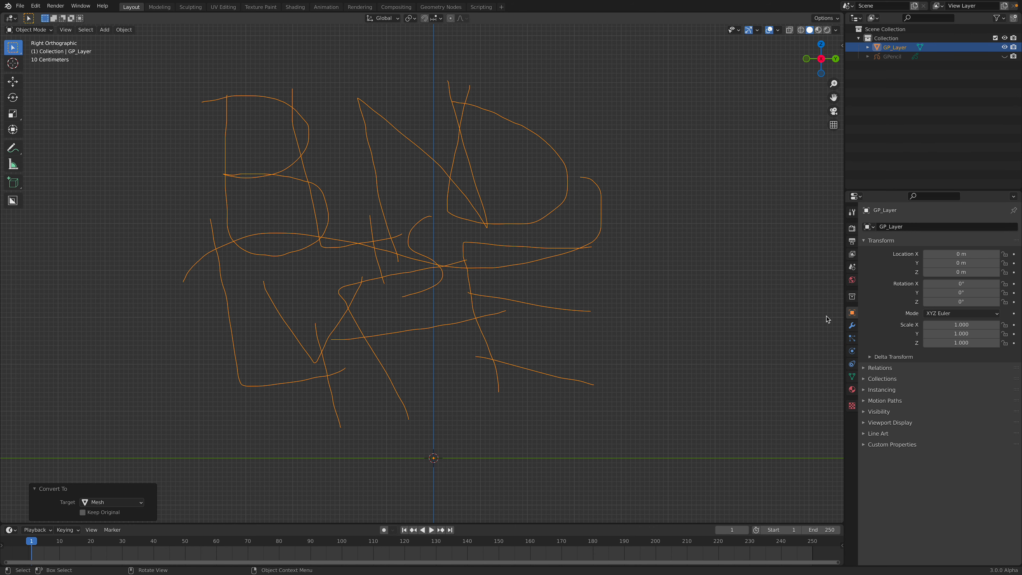
left_click(852, 326)
left_click(904, 228)
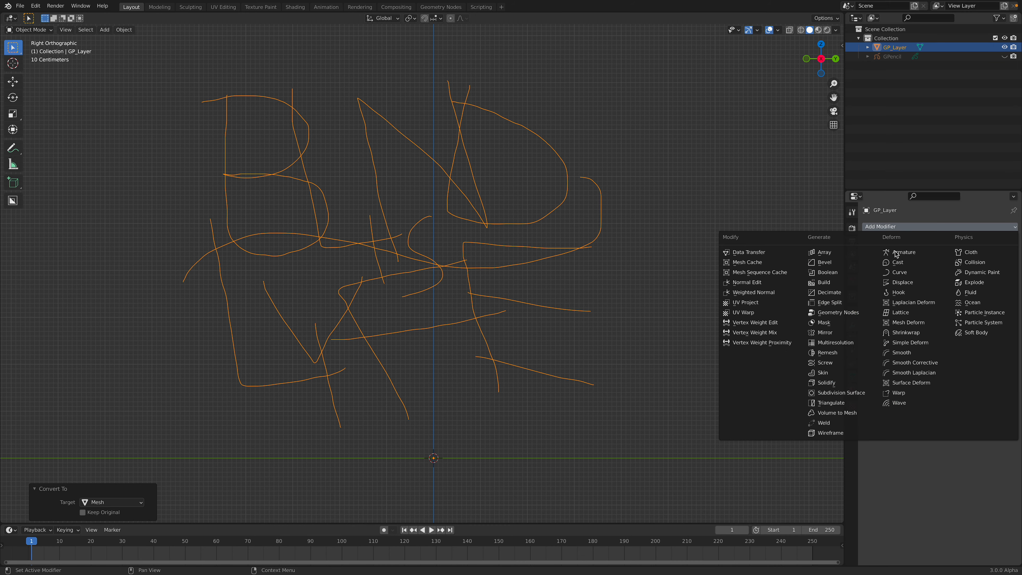
left_click(848, 379)
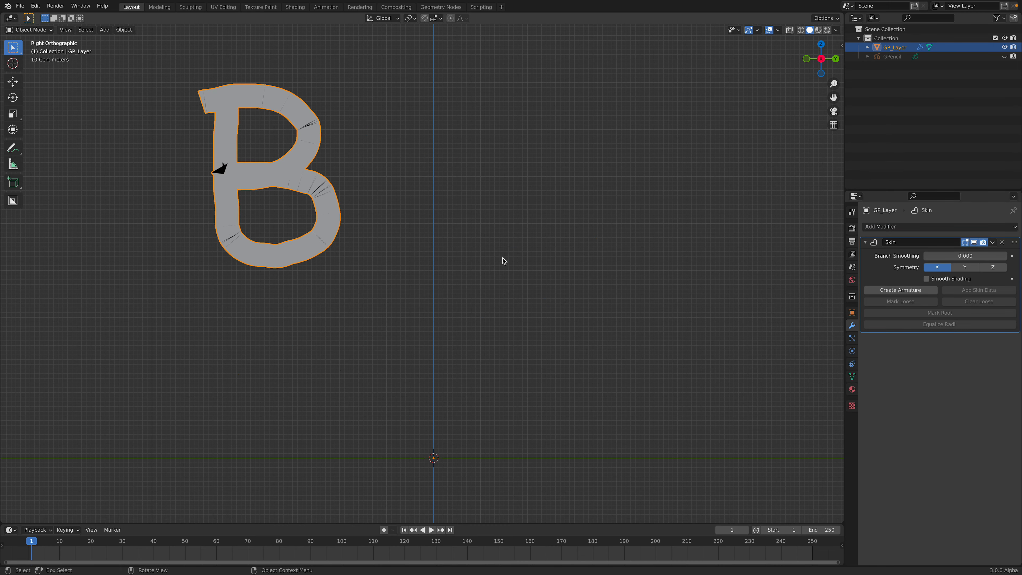
Step: Select all vertices of the lettering in Edit Mode and mark them as skin roots so every stroke gets skinned
middle_click_drag(458, 250, 420, 242)
key("Tab")
key("a")
middle_click_drag(376, 198, 312, 180)
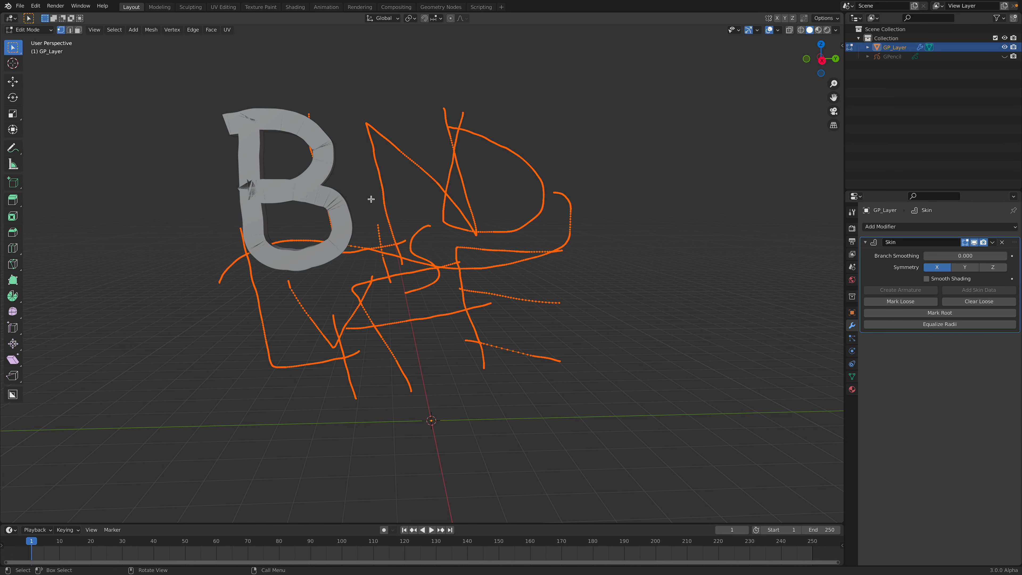
middle_click_drag(464, 214, 418, 200)
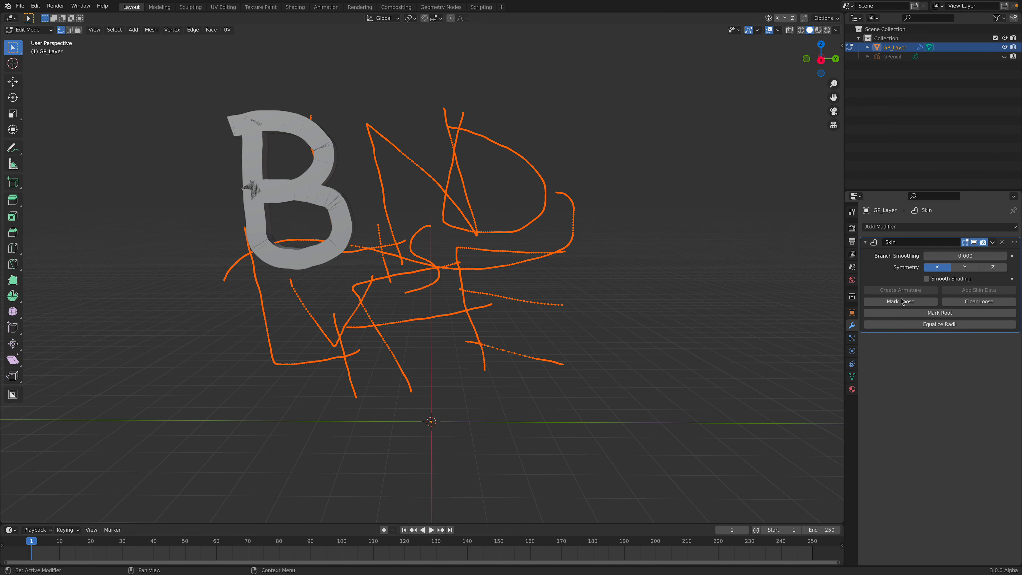
left_click(941, 313)
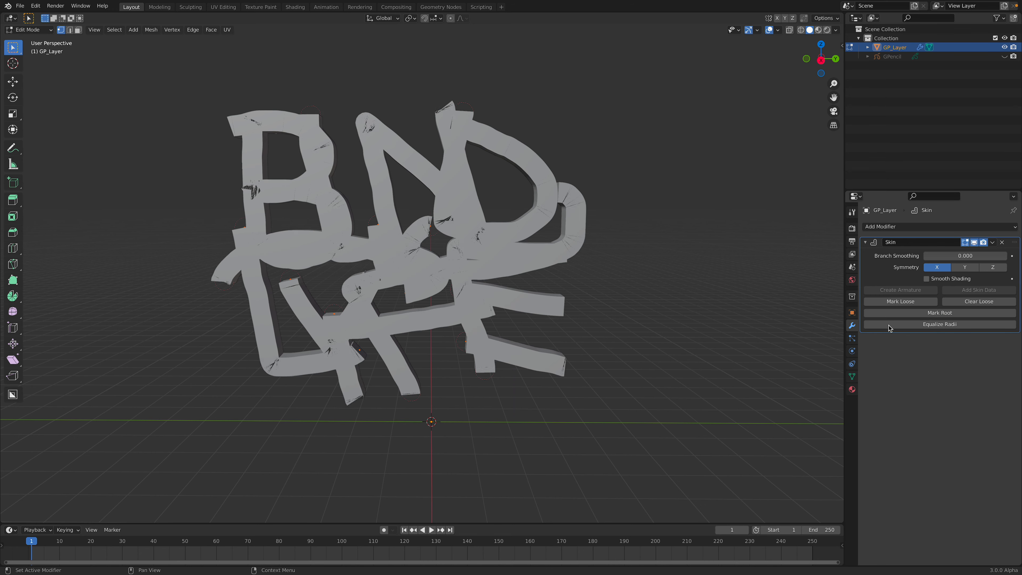
middle_click_drag(467, 250, 487, 250)
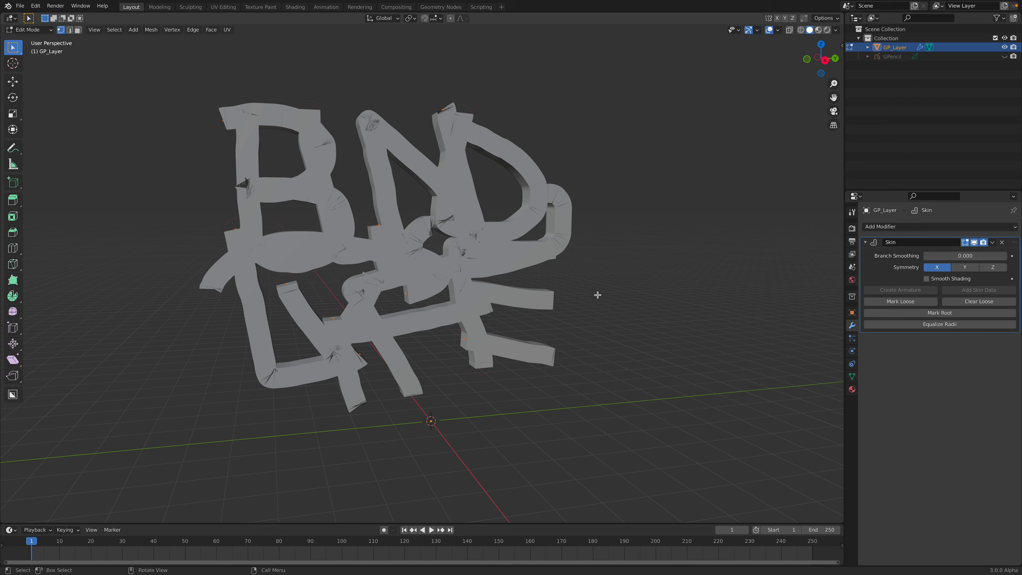
Step: Reduce the skin radius of all vertices, return to Object Mode, and check the mesh in wireframe before restoring solid shading
key("ctrl+a")
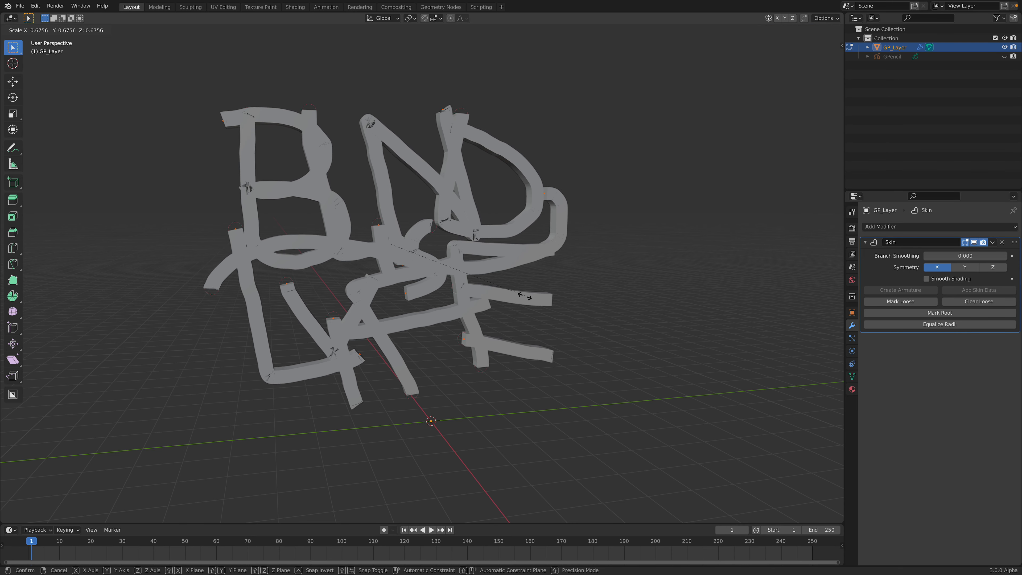
left_click(495, 283)
mouse_move(495, 283)
middle_mouse_down()
mouse_move(533, 282)
mouse_move(452, 282)
mouse_move(449, 268)
middle_mouse_up()
key("z")
left_click(453, 282)
key("Tab")
key("z")
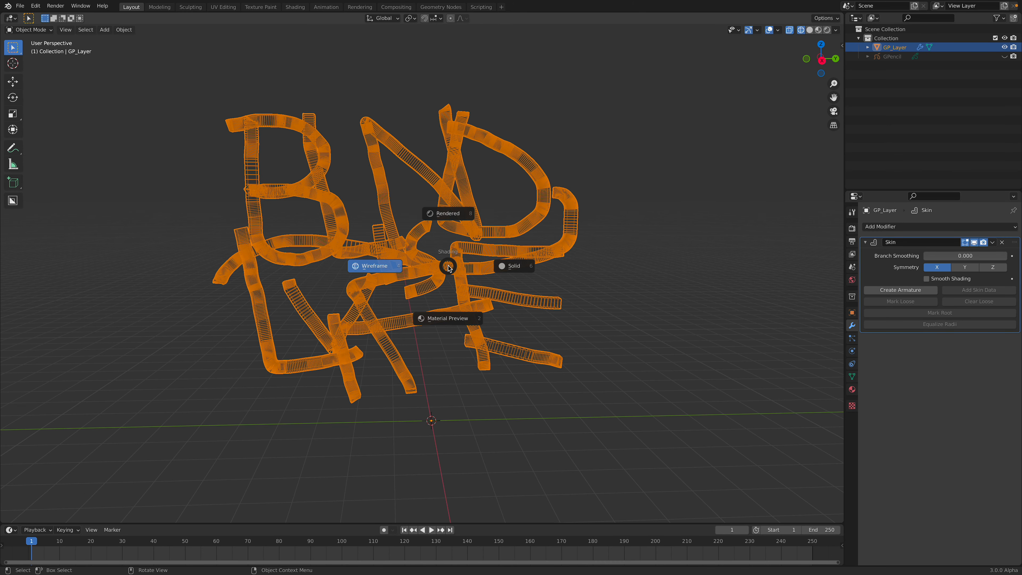
left_click(503, 266)
Step: Add a voxel Remesh modifier to the lettering with a voxel size of 0.03 m
middle_click_drag(503, 266, 705, 254)
left_click(879, 226)
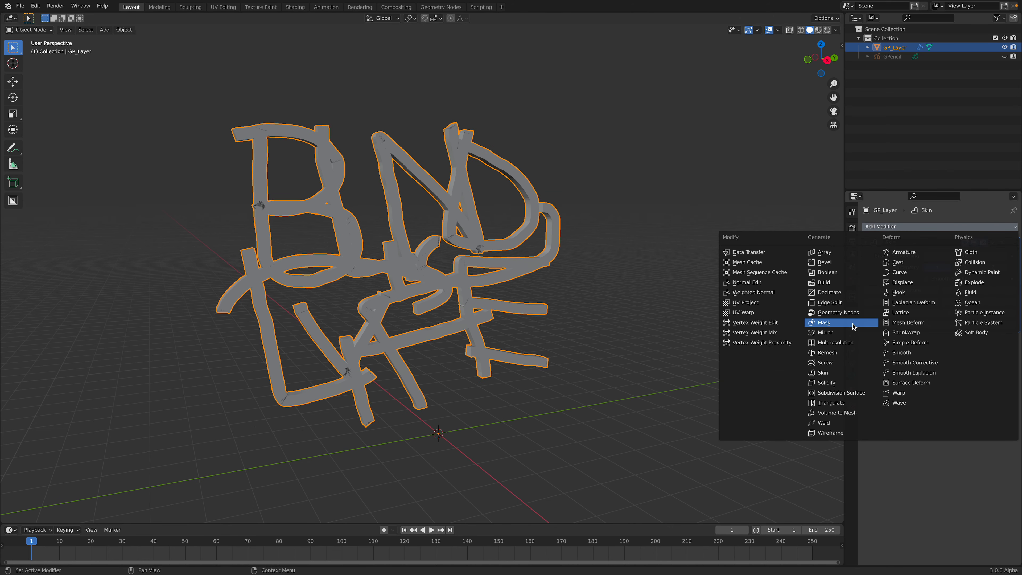
left_click(853, 353)
mouse_move(650, 290)
middle_mouse_down()
mouse_move(626, 286)
mouse_move(634, 287)
middle_mouse_up()
left_click(958, 365)
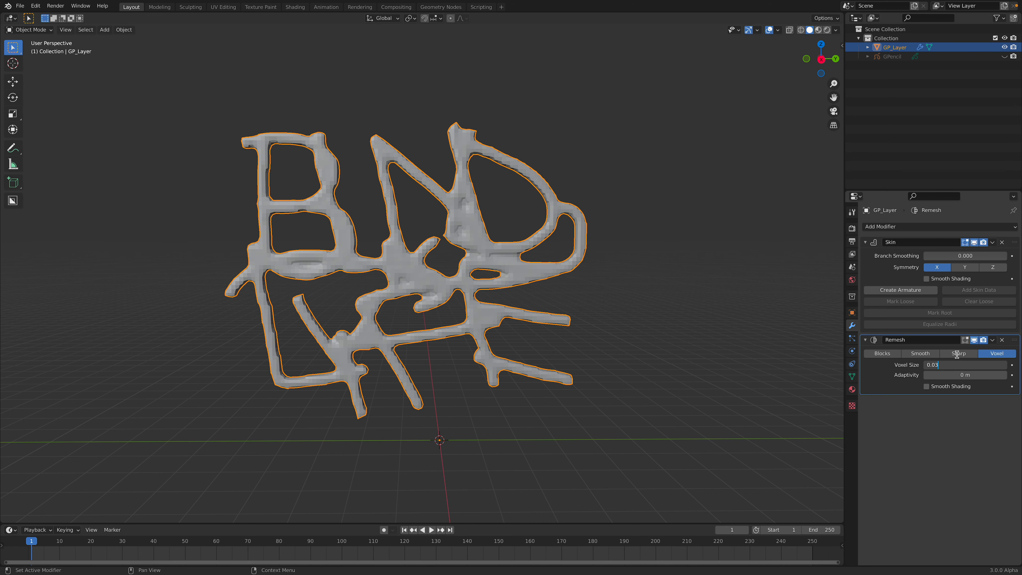
type("0.03")
key("Return")
Step: Set the Remesh voxel size to 0.05 m and enable its smooth shading
left_click(941, 364)
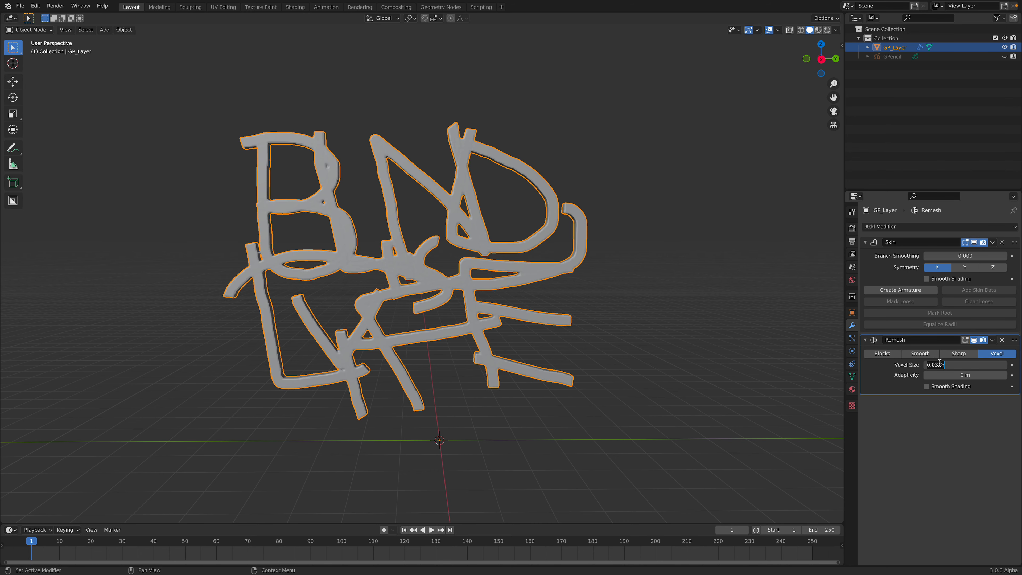
key("Return")
left_click(926, 386)
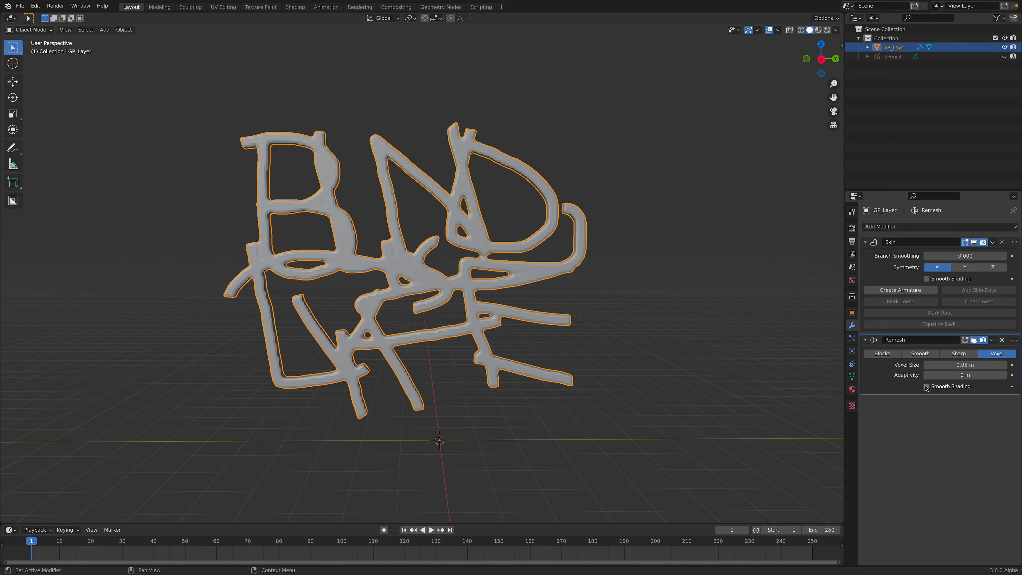
Step: Return to the right orthographic view and apply both the Skin and Remesh modifiers to the lettering
middle_click_drag(627, 245, 591, 232)
left_click(592, 232)
scroll(592, 232, "up", 1)
middle_click_drag(463, 258, 705, 141)
left_click(828, 60)
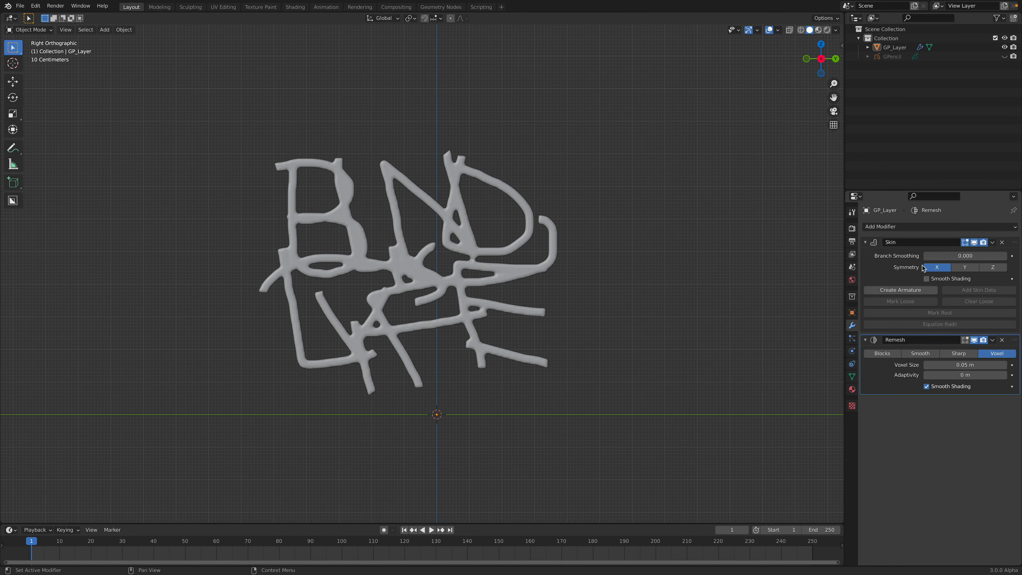
key("ctrl+a")
key("ctrl+a")
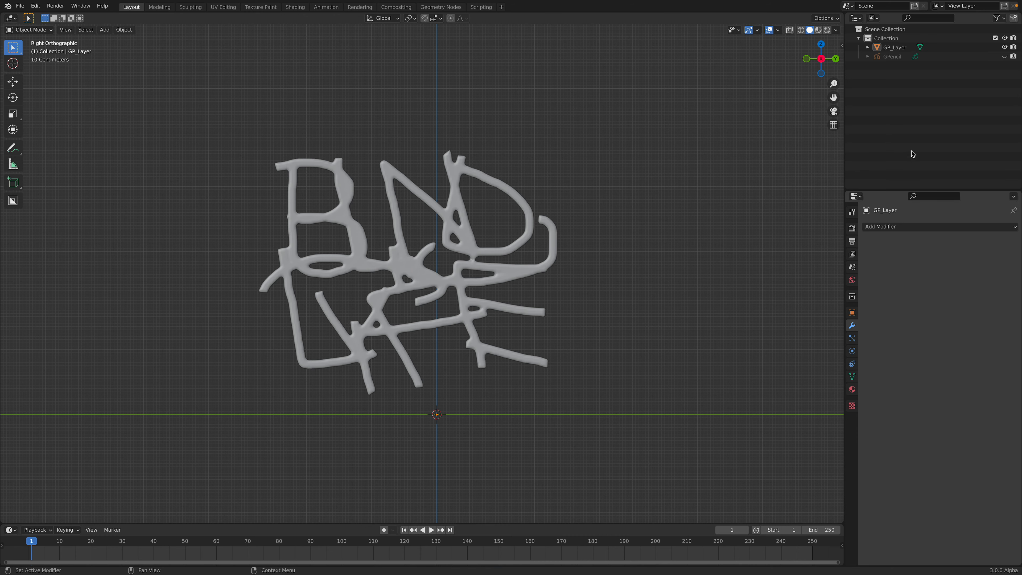
Step: Select the lettering, inspect its topology in wireframe, restore solid shading, and save the file
left_click(470, 228)
key("z")
left_click(419, 214)
mouse_move(414, 218)
middle_mouse_down()
mouse_move(433, 224)
mouse_move(407, 220)
middle_mouse_up()
key("z")
left_click(476, 221)
key("ctrl+s")
Step: Enter Sculpt Mode on the lettering, expand the tool list to show names, and activate the Cloth Filter
scroll(457, 224, "up", 3)
middle_click_drag(458, 225, 453, 222)
left_click(29, 29)
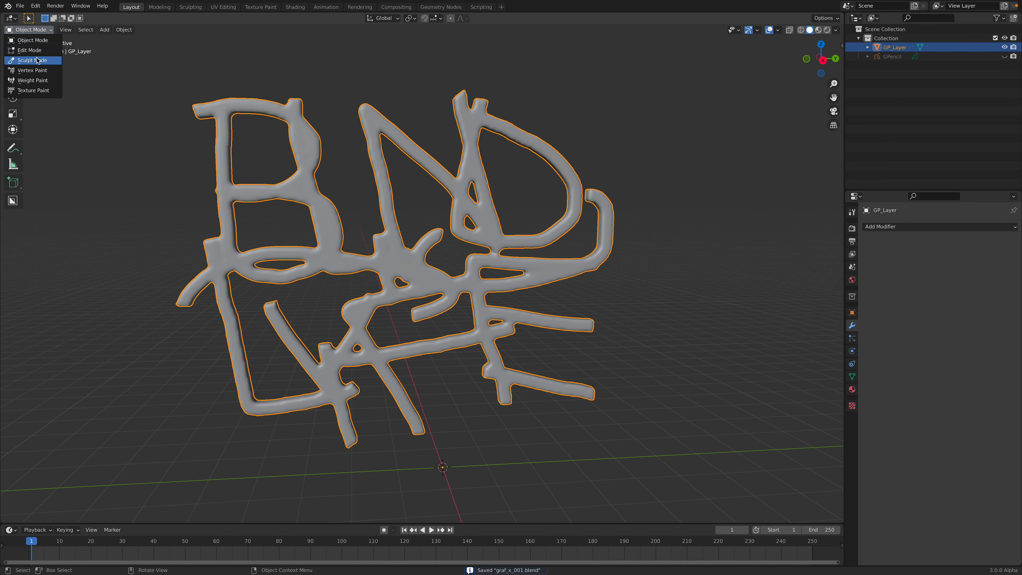
left_click(24, 60)
left_click_drag(25, 98, 89, 100)
scroll(51, 400, "down", 10)
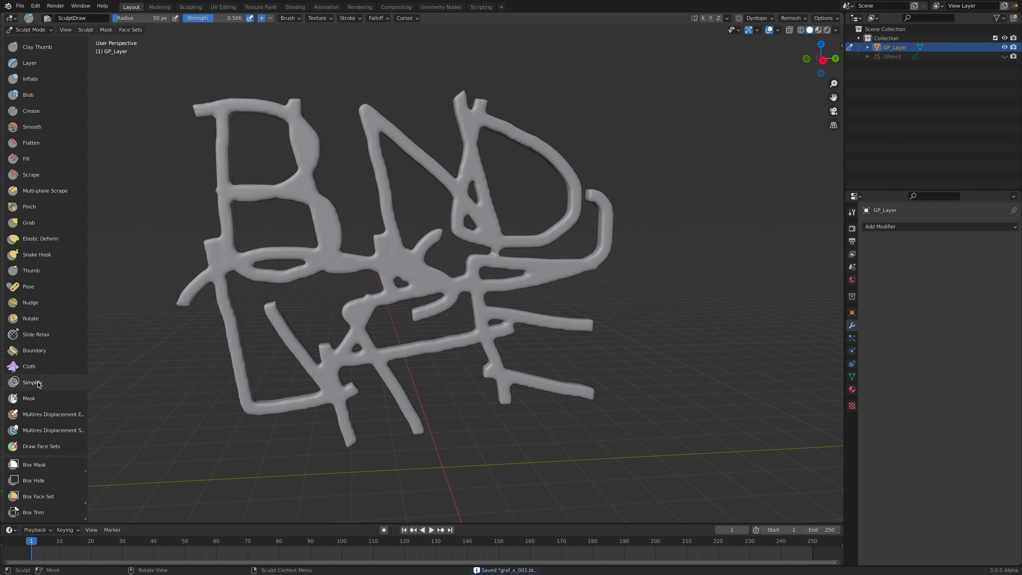
left_click(39, 416)
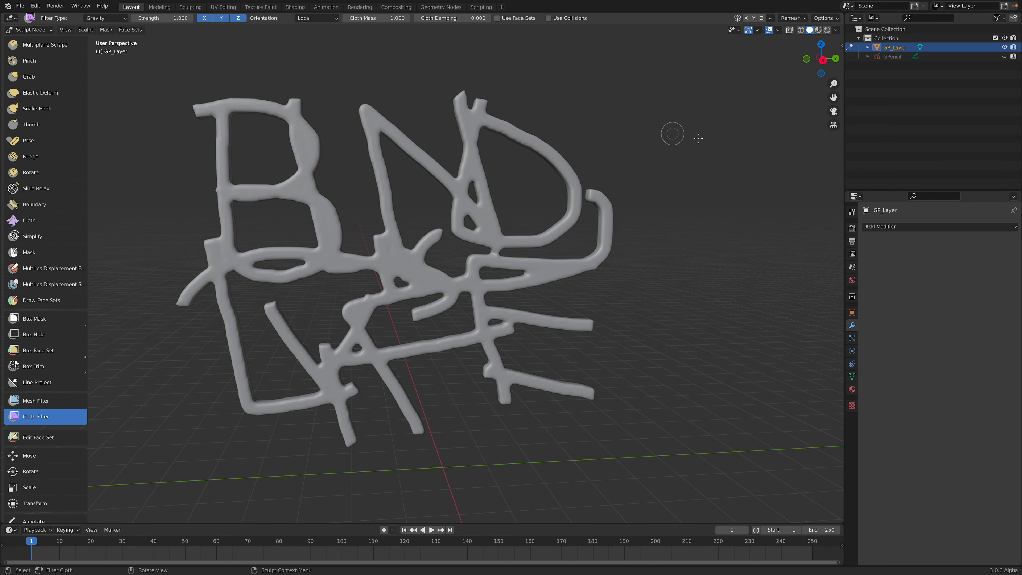
Step: Show the object's transform properties and wrinkle the whole lettering with the Cloth Filter's Expand type
left_click(840, 46)
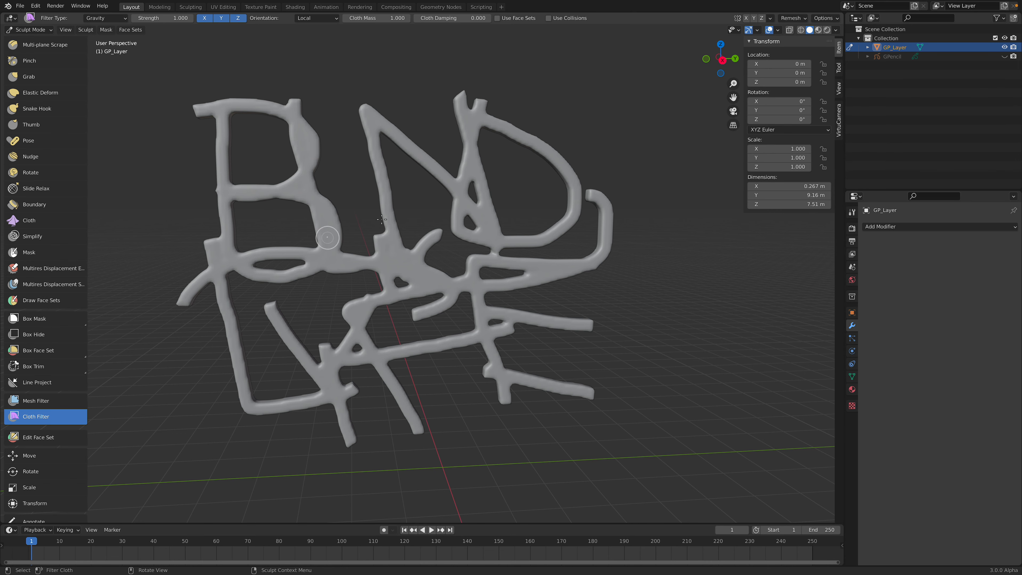
left_click(118, 18)
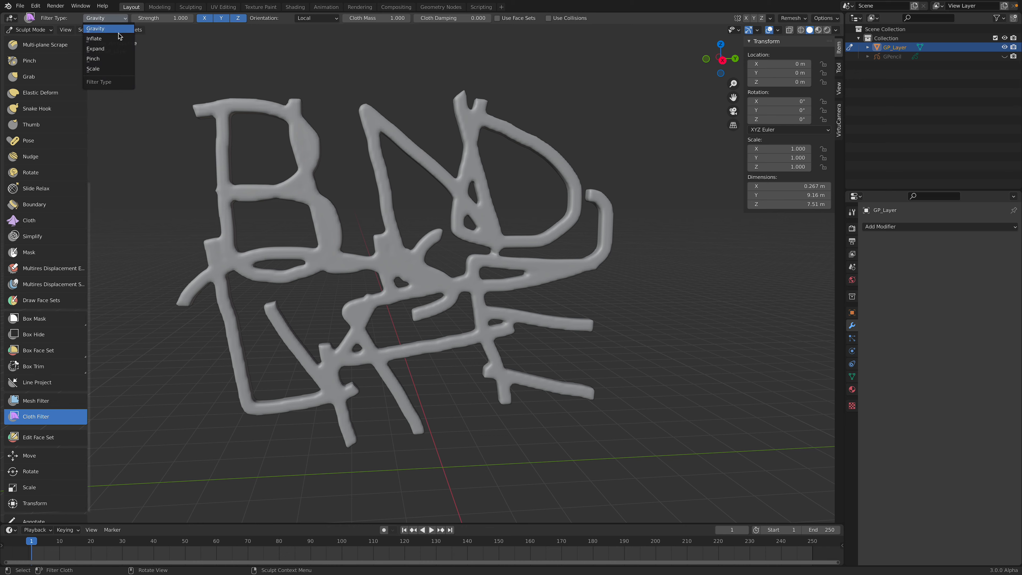
left_click(118, 49)
mouse_move(313, 139)
left_mouse_down()
mouse_move(342, 143)
mouse_move(307, 149)
left_mouse_up()
key("ctrl+z")
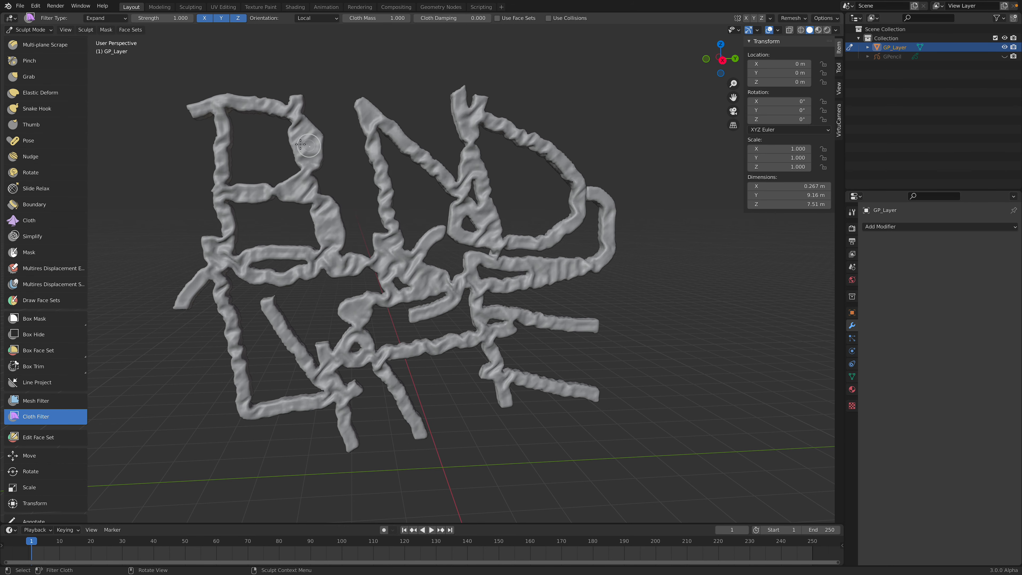
Step: Change the Cloth Filter type to Inflate and swell the whole lettering in several passes
left_click(105, 18)
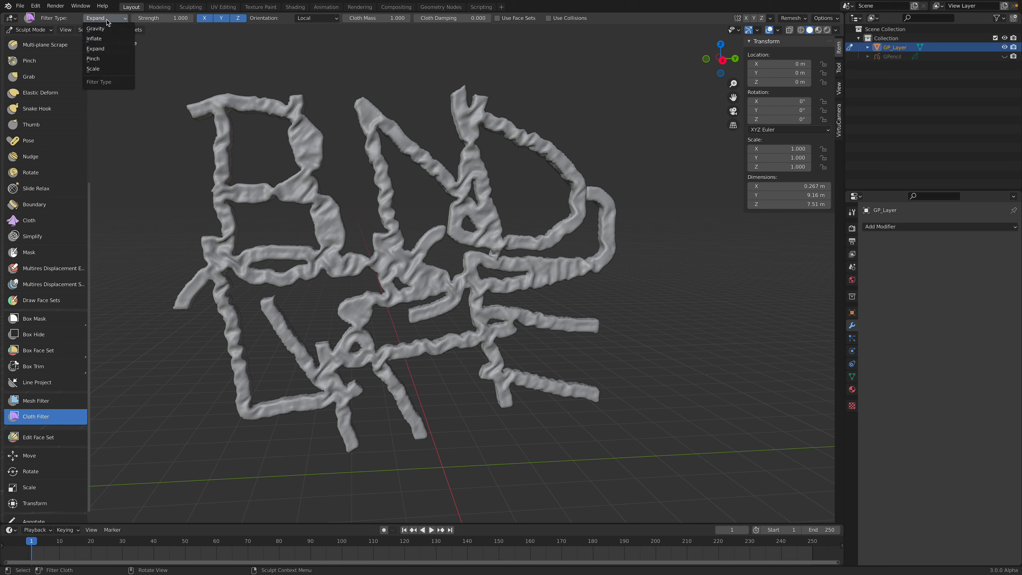
left_click(112, 39)
left_click_drag(296, 130, 544, 218)
scroll(471, 221, "down", 3)
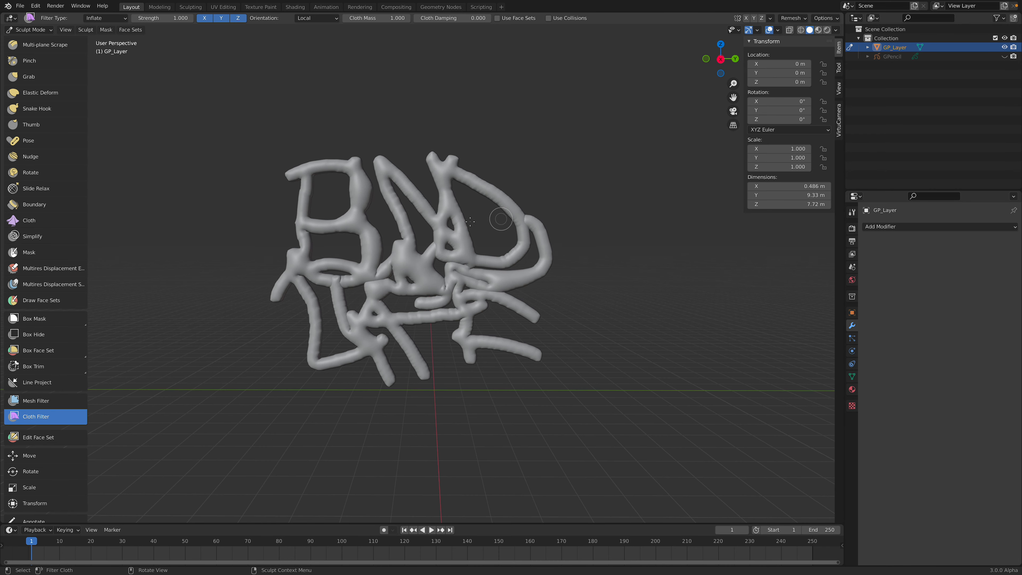
left_click_drag(615, 239, 507, 223)
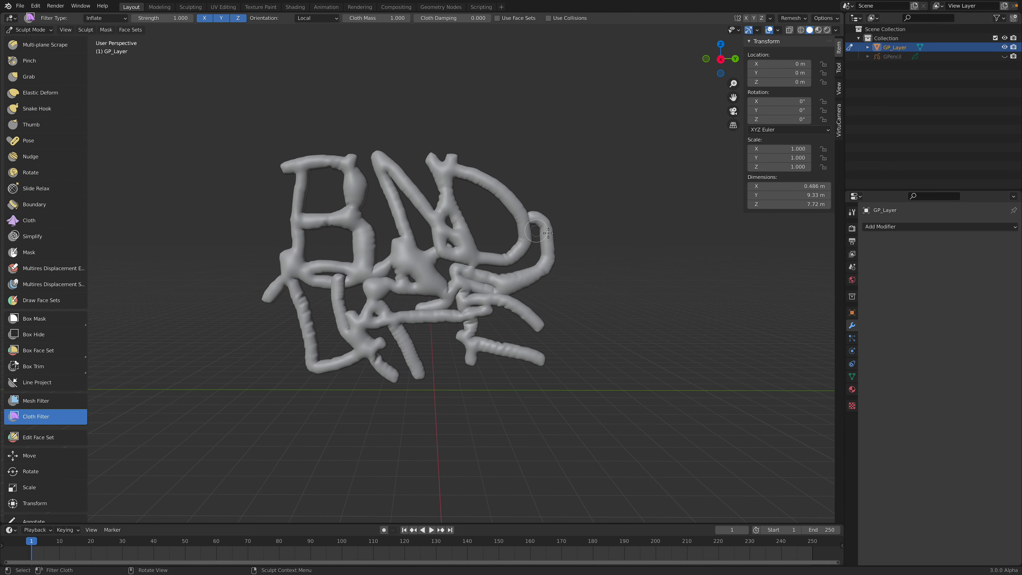
left_click_drag(567, 236, 654, 272)
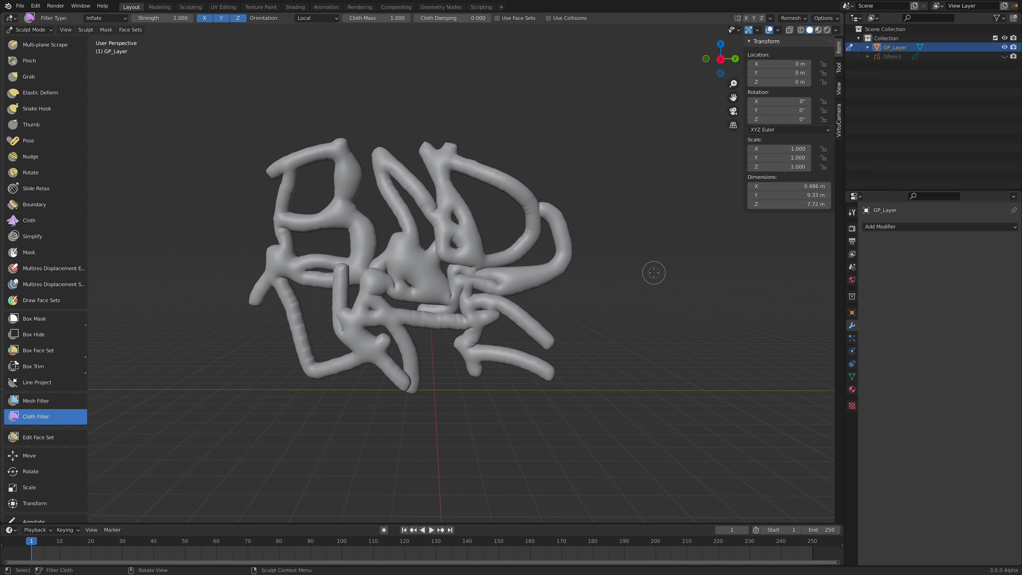
mouse_move(417, 211)
middle_mouse_down()
mouse_move(475, 262)
mouse_move(459, 294)
mouse_move(427, 258)
middle_mouse_up()
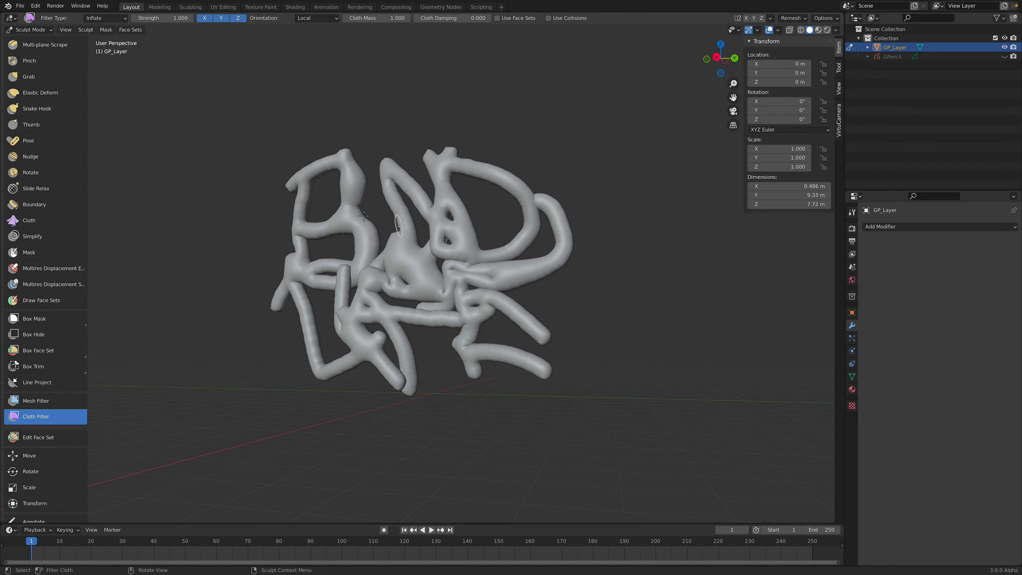
Step: Return the lettering to Object Mode, frame it in the view, and save the file
left_click(30, 29)
left_click(32, 41)
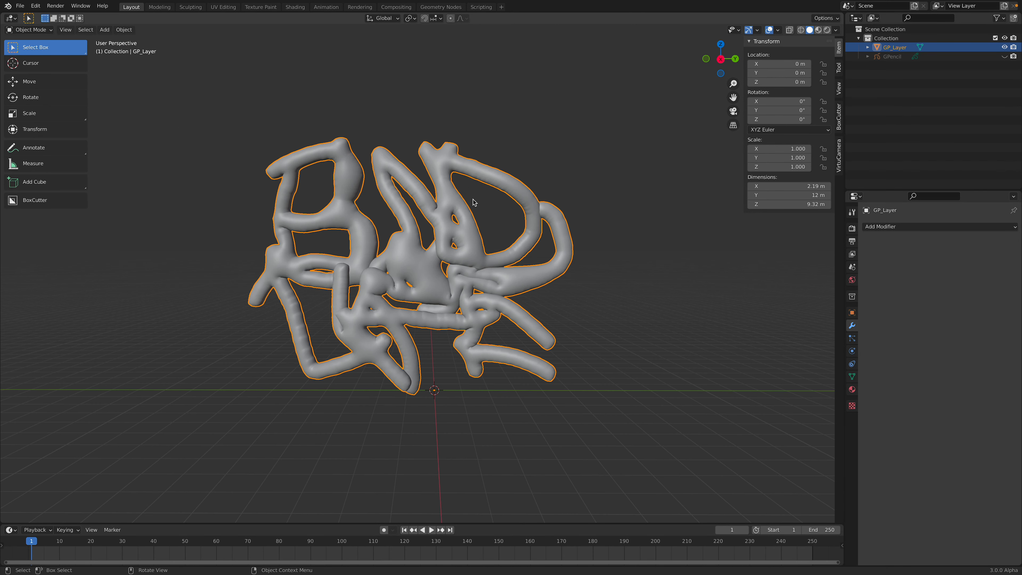
key("KP_Decimal")
key("ctrl+s")
Step: Deselect the lettering and look at it in the right orthographic view
left_click(721, 59)
left_click(594, 142)
middle_click_drag(576, 136, 595, 143, "shift")
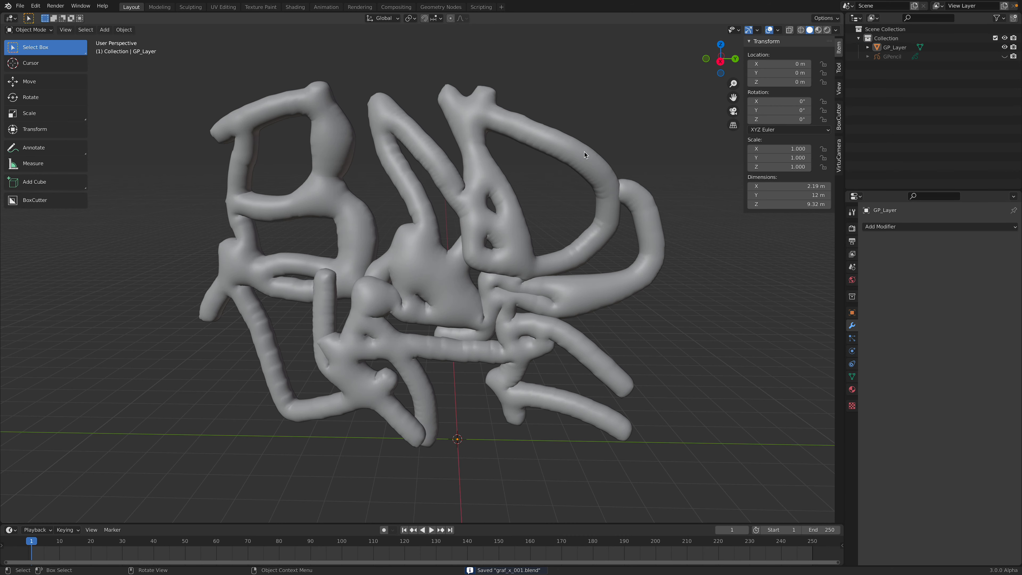
scroll(577, 137, "down", 3)
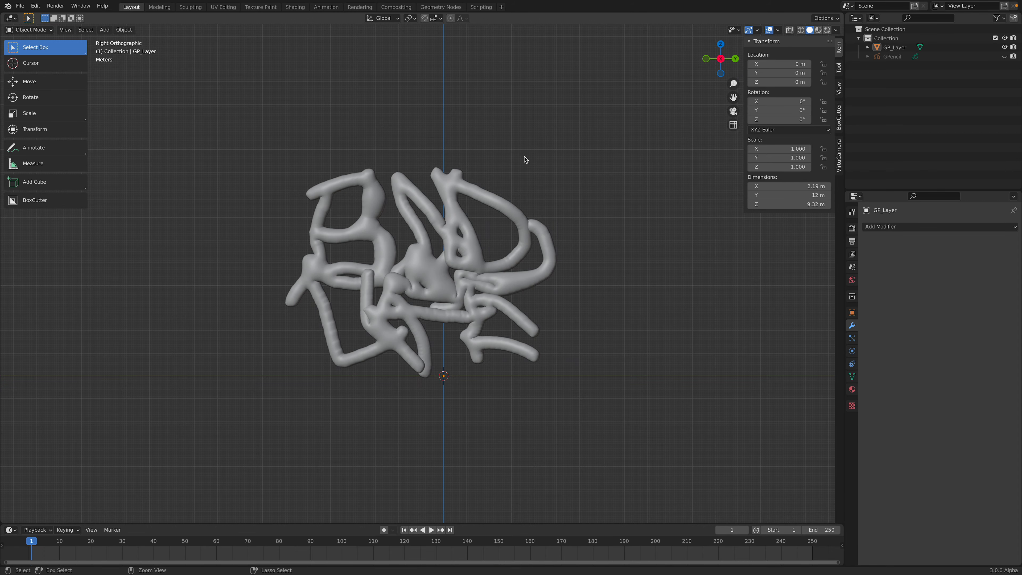
scroll(523, 163, "up", 3)
Step: Move the lettering by about 0.77 m in Y and 0.27 m in Z, try a free rotation, and clear its location
left_click(517, 168)
key("g")
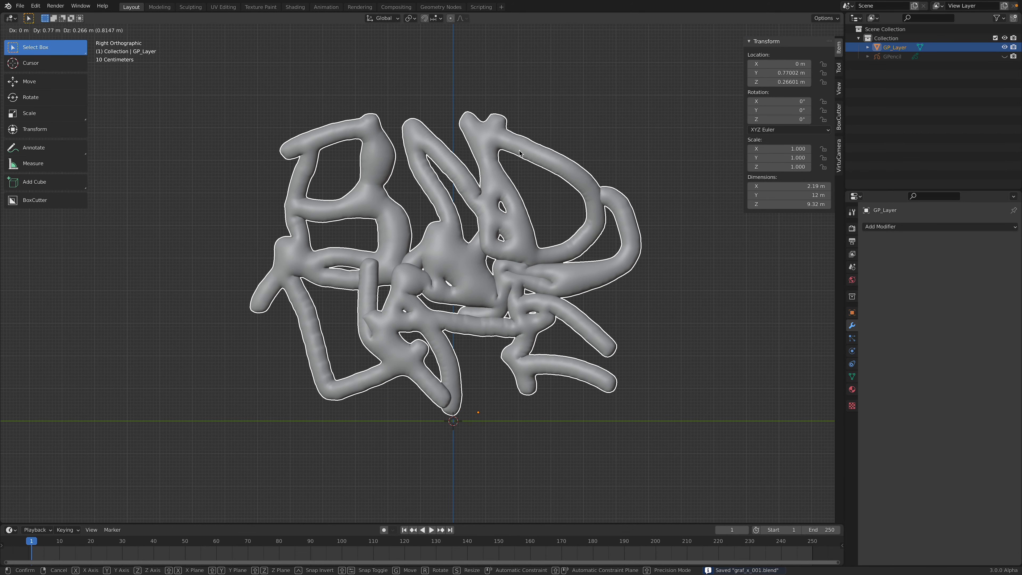
left_click(520, 153)
key("r")
key("r")
right_click(493, 168)
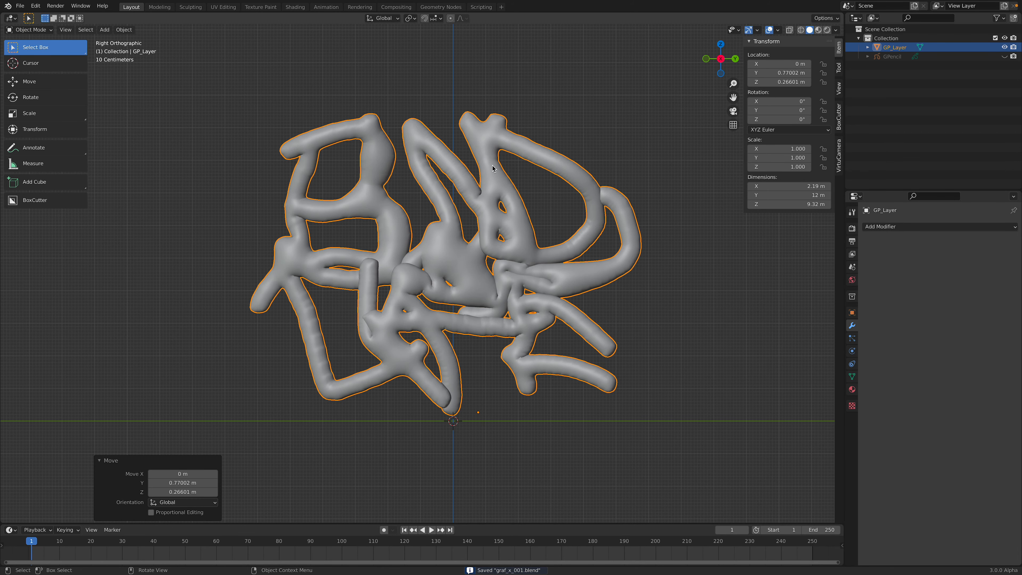
key("alt+g")
Step: Add a blank Grease Pencil object with nothing else selected and enter Draw Mode on it
key("alt+a")
key("shift+a")
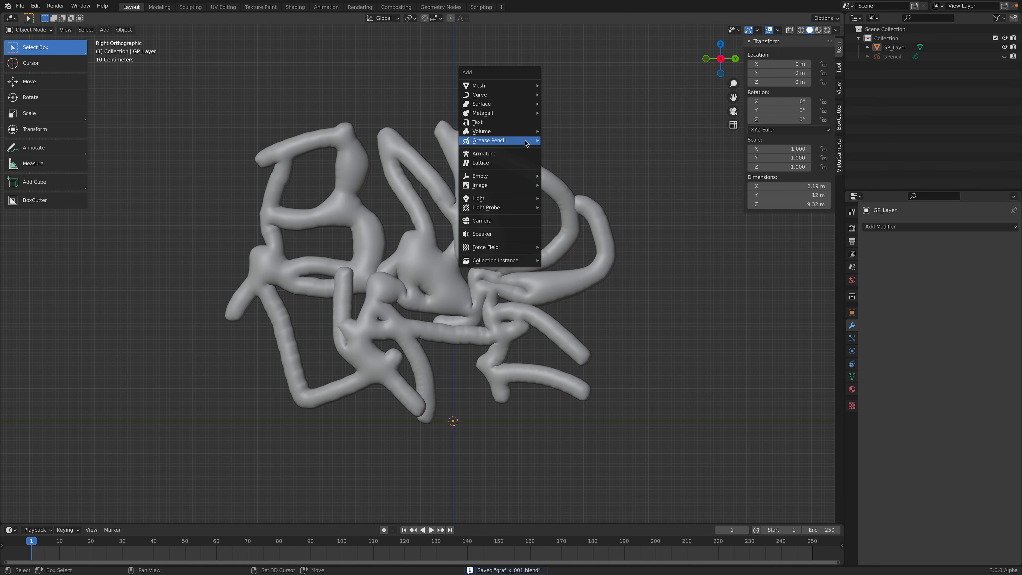
mouse_move(525, 144)
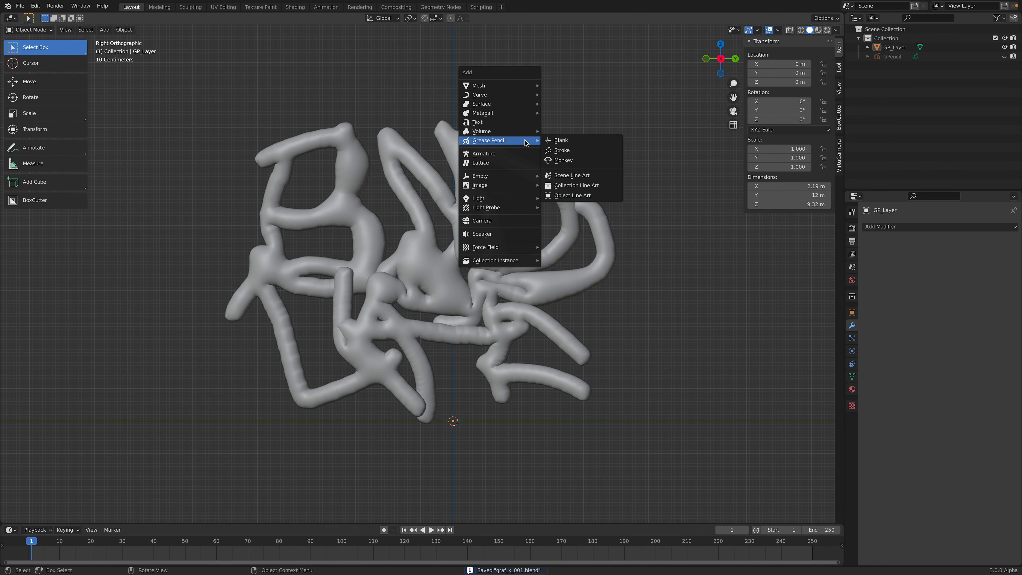
key("Escape")
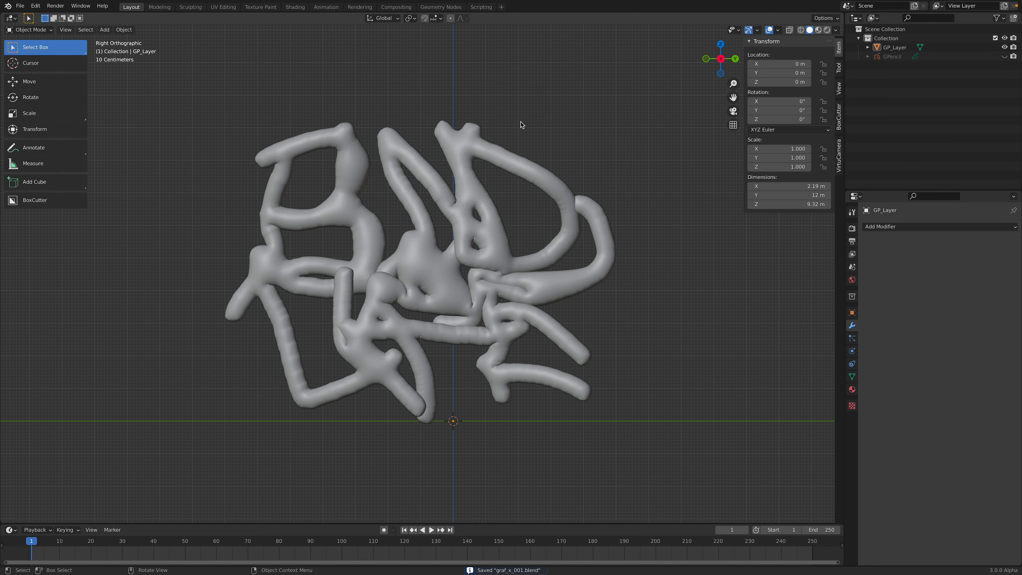
key("shift+a")
left_click(556, 121)
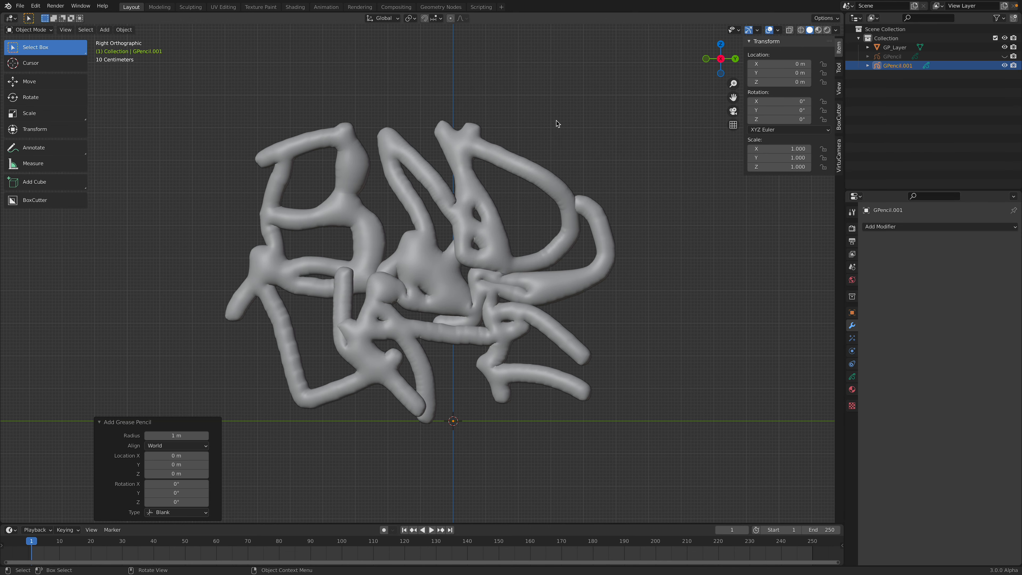
left_click(29, 30)
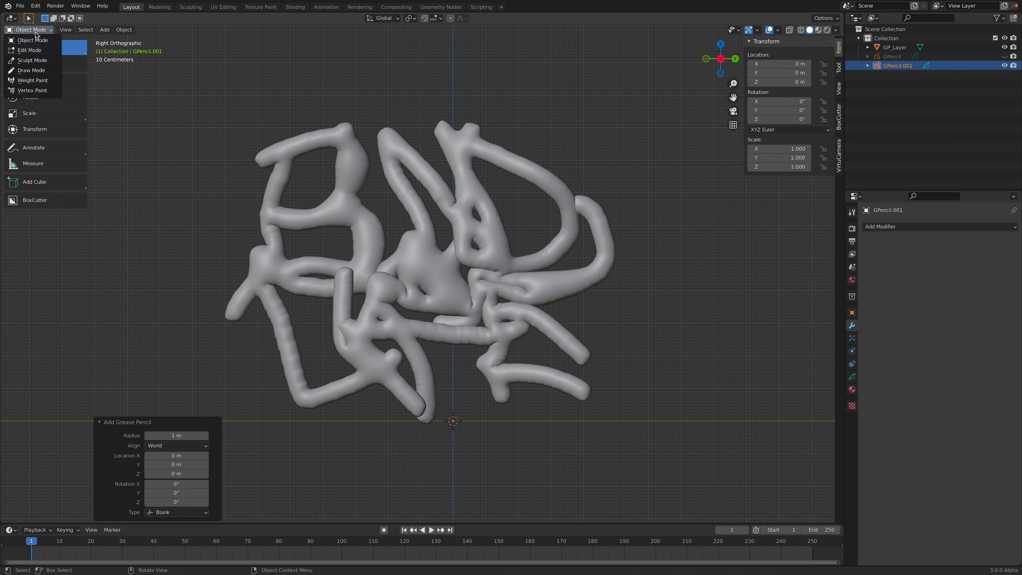
left_click(40, 69)
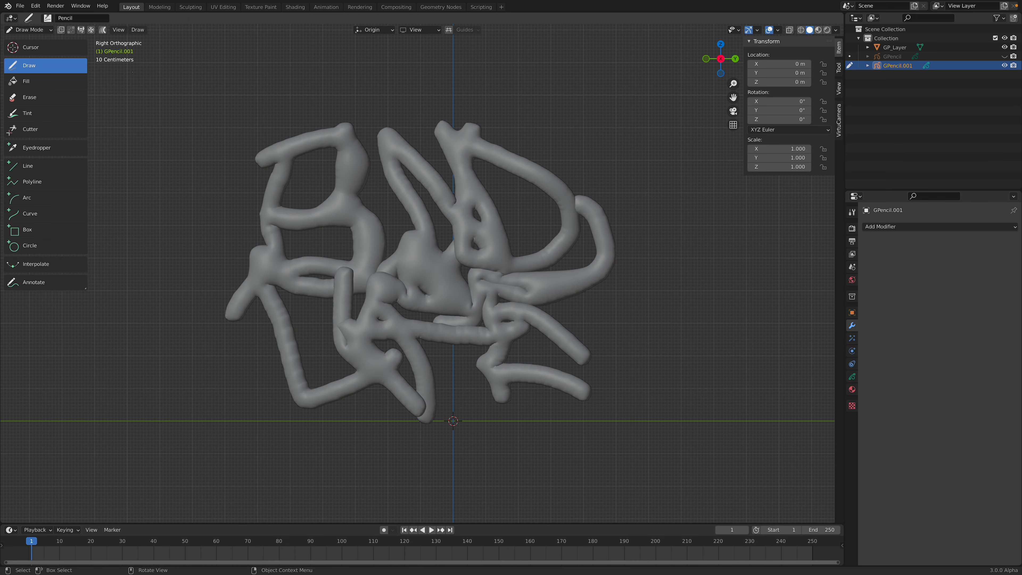
Step: Set the drawing brush strength to 1.000 and the stroke placement to Surface
right_click(367, 127)
left_click_drag(362, 140, 408, 128)
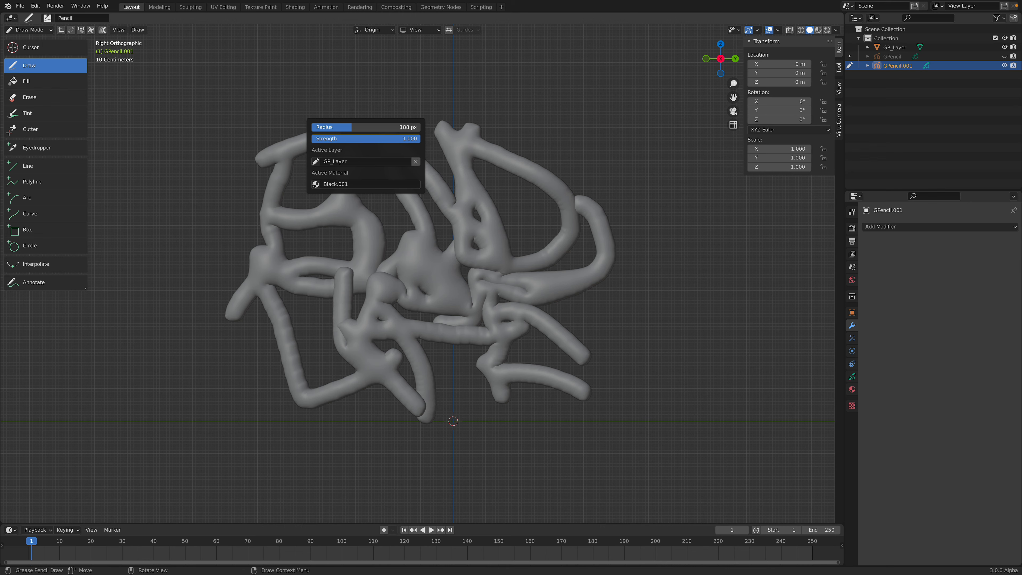
left_click(371, 30)
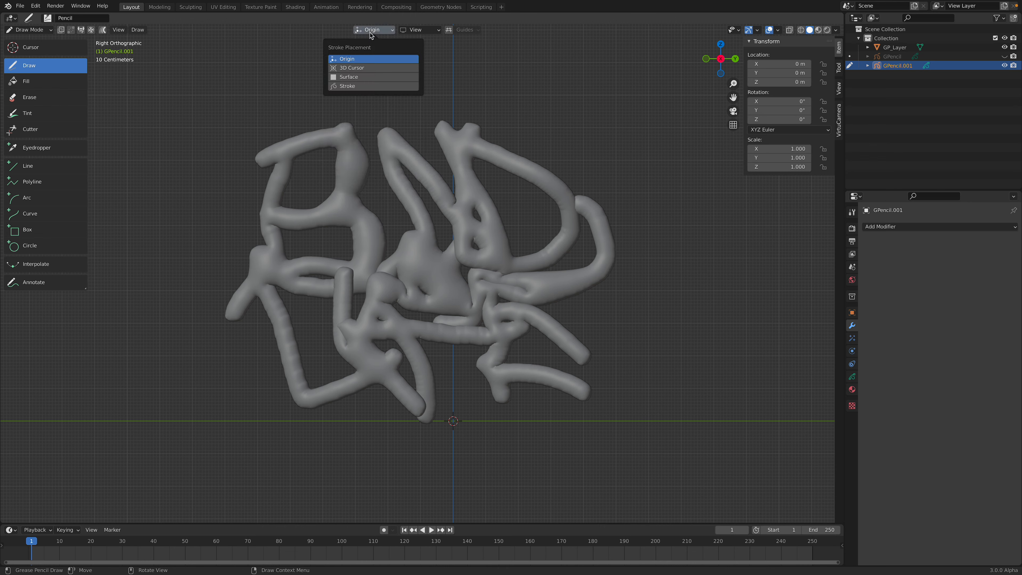
left_click(352, 77)
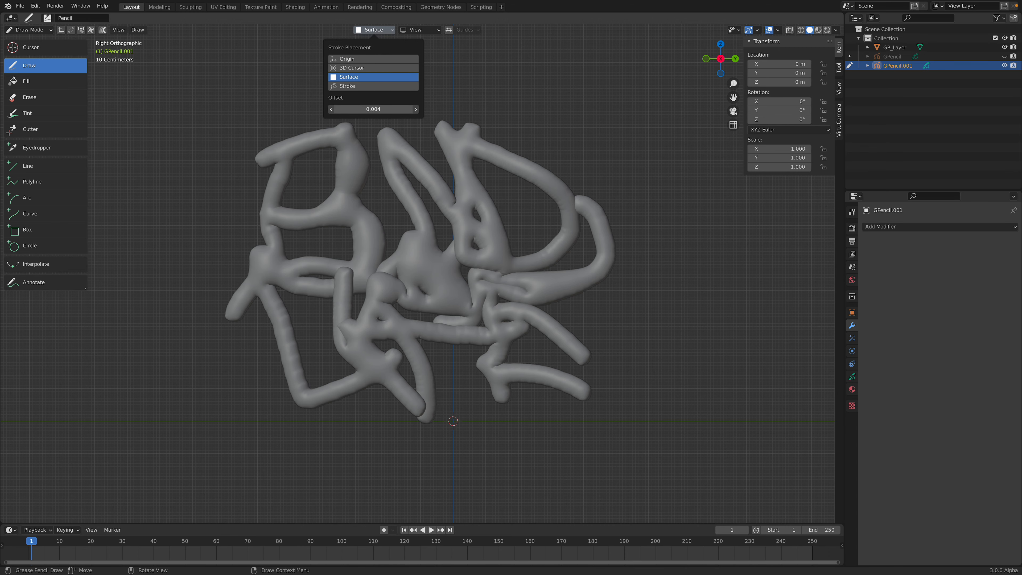
Step: Draw trial Grease Pencil strokes along the middle of the B's upper loop and undo them
scroll(394, 220, "up", 1)
scroll(394, 221, "up", 2)
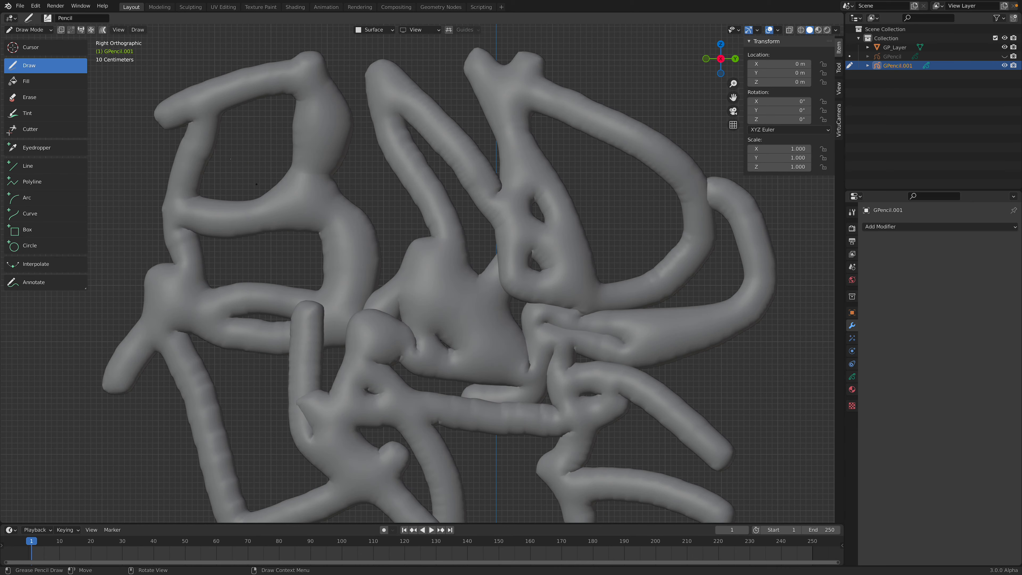
scroll(232, 108, "down", 1)
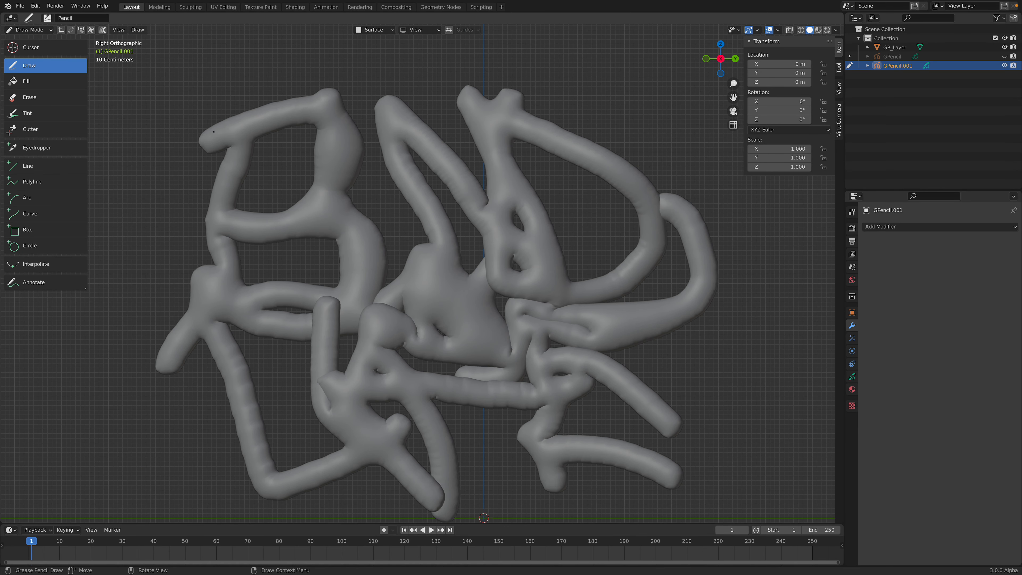
middle_click_drag(213, 132, 229, 148, "shift")
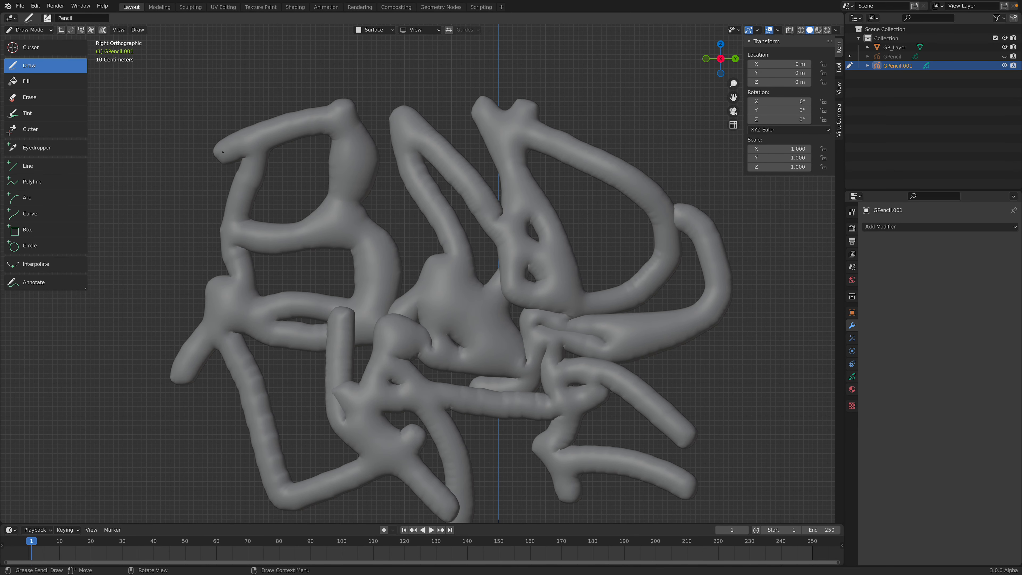
left_click_drag(246, 145, 345, 118)
middle_click_drag(345, 118, 350, 63, "shift")
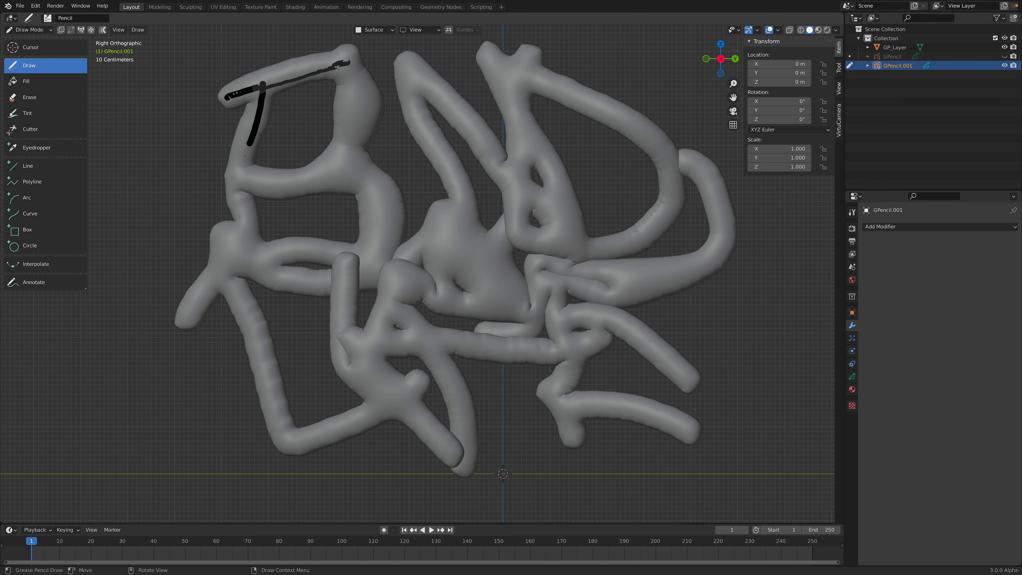
mouse_move(239, 177)
left_mouse_down()
mouse_move(352, 154)
mouse_move(345, 59)
left_mouse_up()
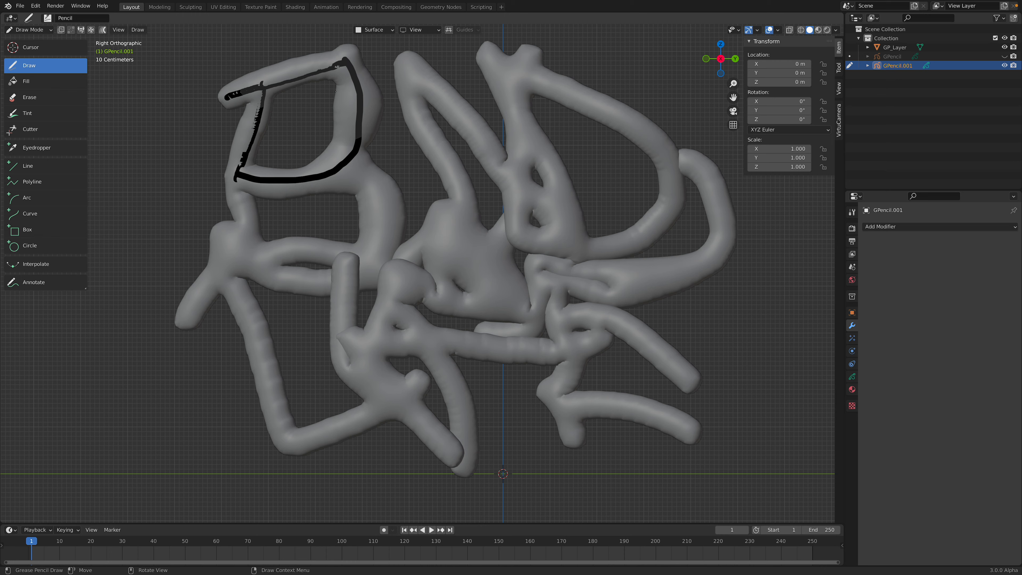
key("ctrl+z")
key("ctrl+z")
key("ctrl+z")
middle_click_drag(339, 60, 348, 113, "shift")
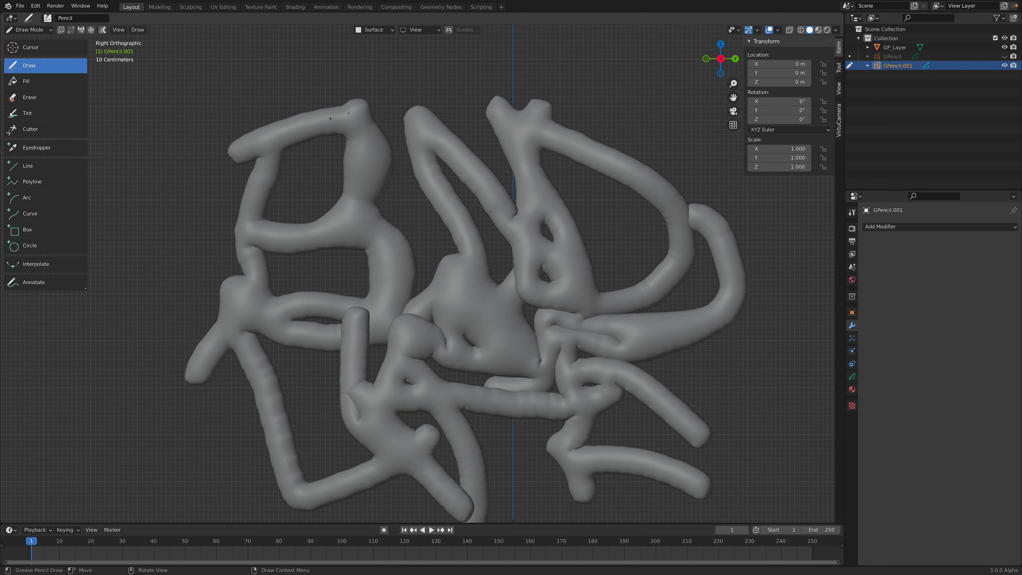
Step: Draw outline strokes along the B's top bar and upper stem edge and around its upper opening
mouse_move(317, 112)
left_mouse_down()
mouse_move(255, 130)
mouse_move(231, 152)
left_mouse_up()
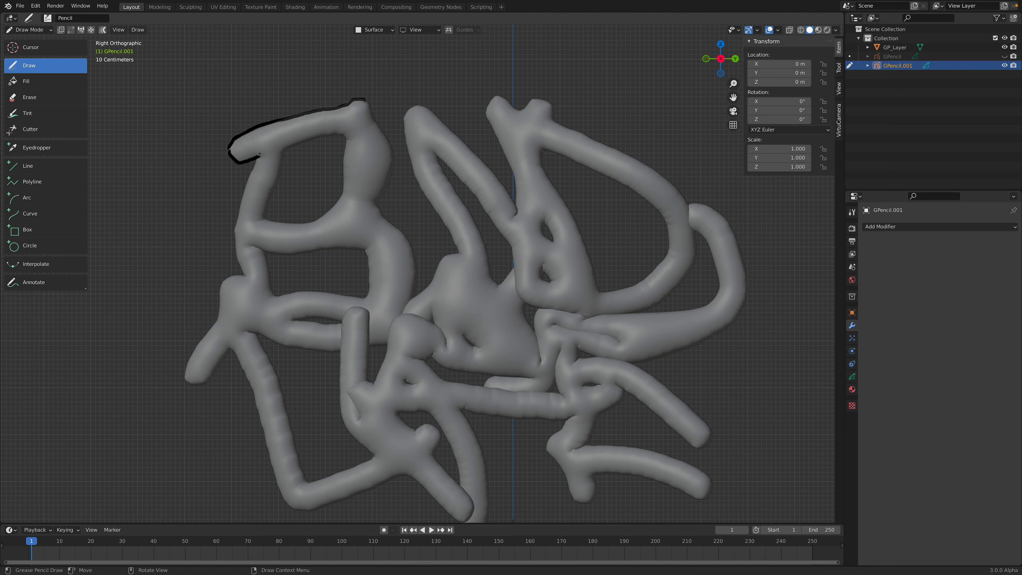
left_click_drag(240, 222, 241, 222)
mouse_move(280, 149)
left_mouse_down()
mouse_move(345, 130)
mouse_move(347, 201)
mouse_move(298, 232)
left_mouse_up()
scroll(281, 208, "down", 3)
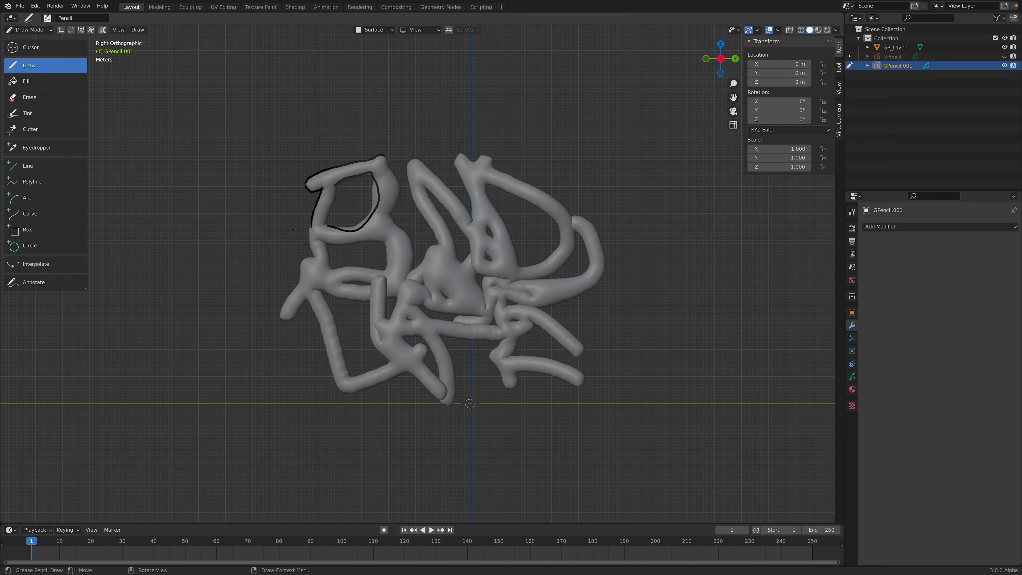
Step: From an angled view, draw surface strokes along the lower left tail, the L shape, and the short upright beside it
middle_click_drag(310, 264, 366, 264)
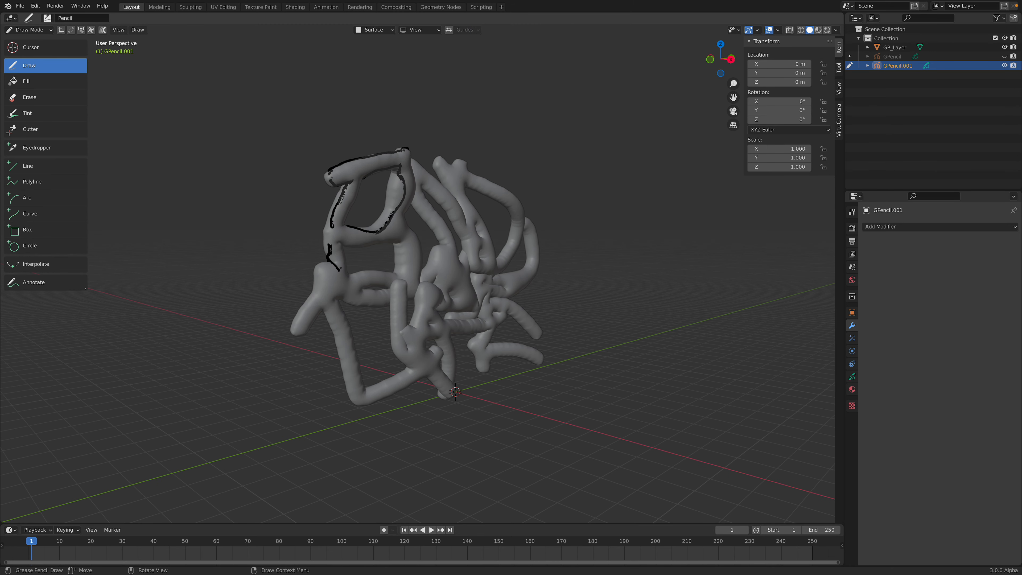
left_click_drag(296, 326, 294, 330)
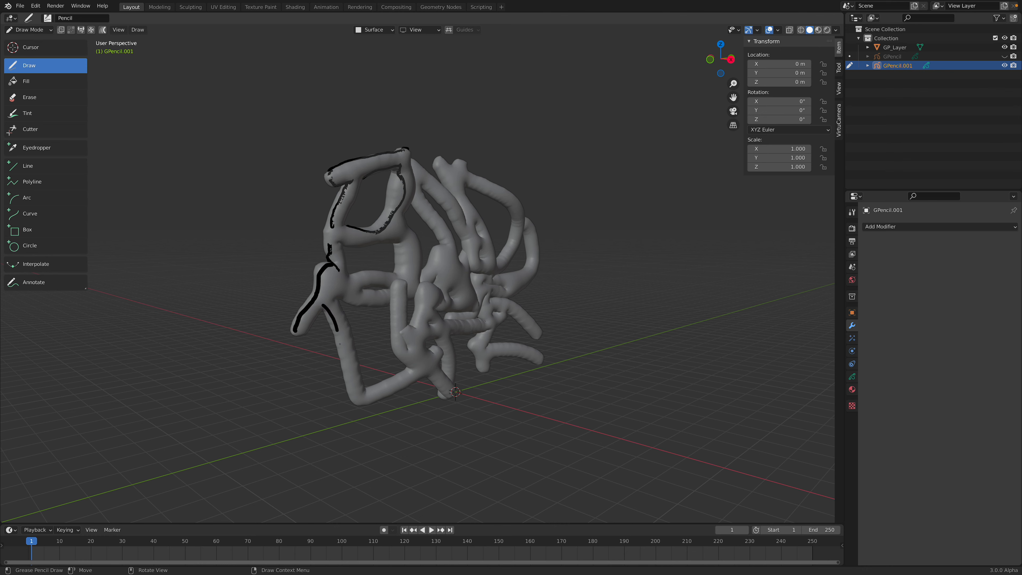
left_click_drag(347, 364, 348, 365)
left_click_drag(398, 281, 399, 281)
middle_click_drag(398, 281, 385, 296)
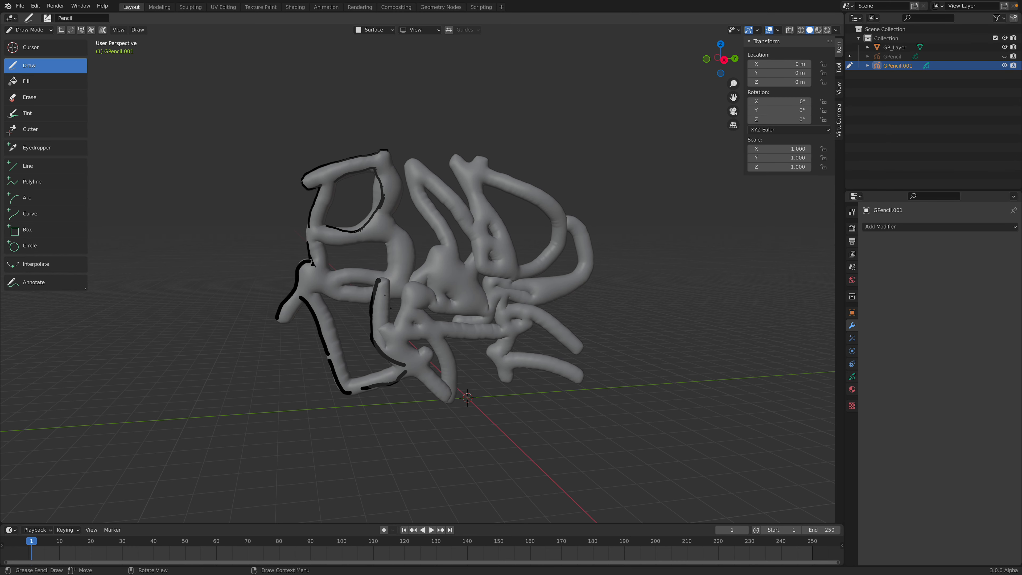
Step: Return to Object Mode from drawing, save the file, and inspect the strokes on the lettering
left_click(32, 30)
left_click(25, 41)
key("ctrl+s")
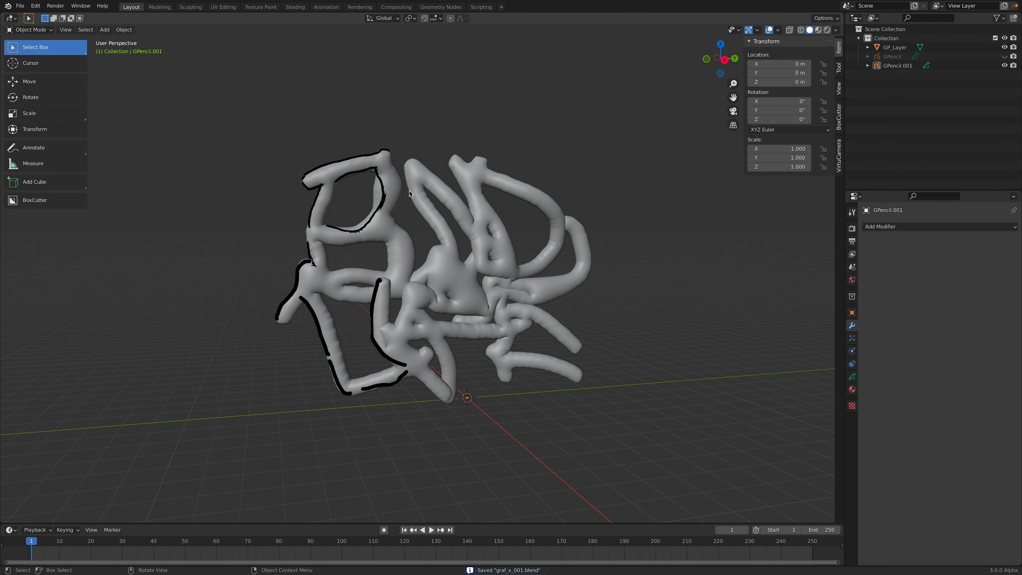
mouse_move(410, 194)
middle_mouse_down()
mouse_move(488, 196)
mouse_move(463, 213)
mouse_move(517, 218)
mouse_move(553, 188)
middle_mouse_up()
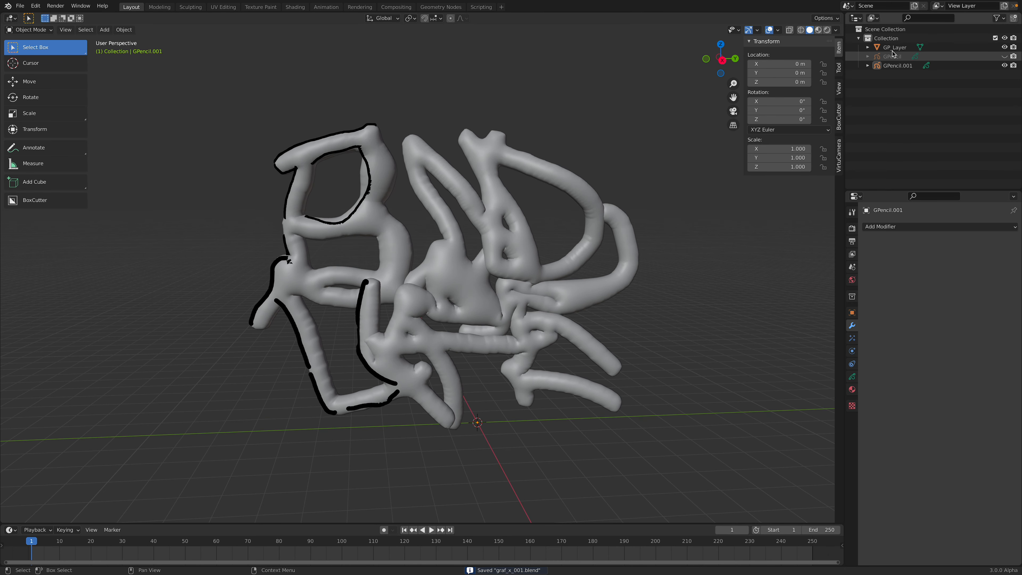
Step: Select the lettering mesh, save the file, and move the mesh to the existing Collection
left_click(562, 191)
middle_click_drag(561, 191, 523, 201)
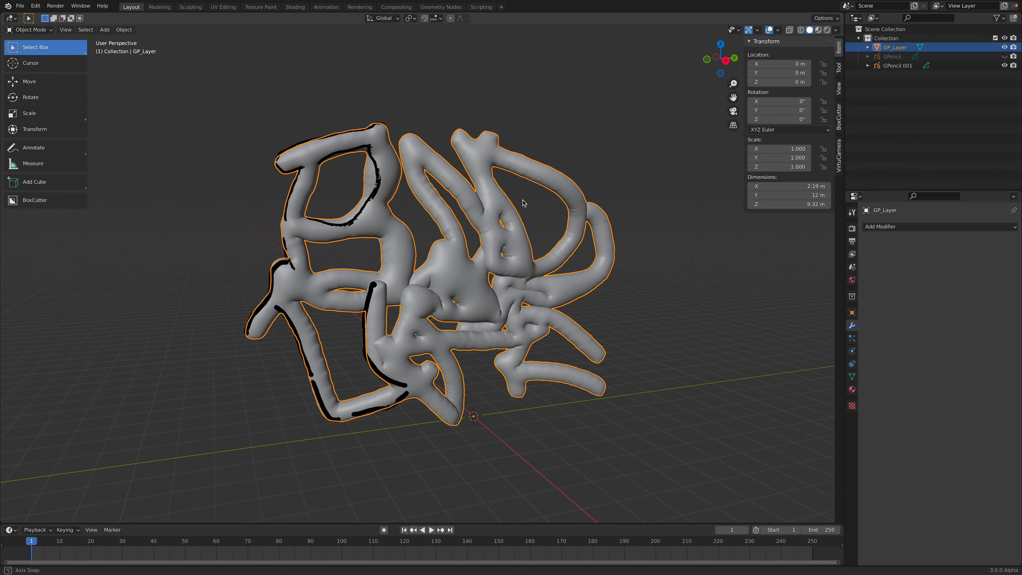
key("ctrl+s")
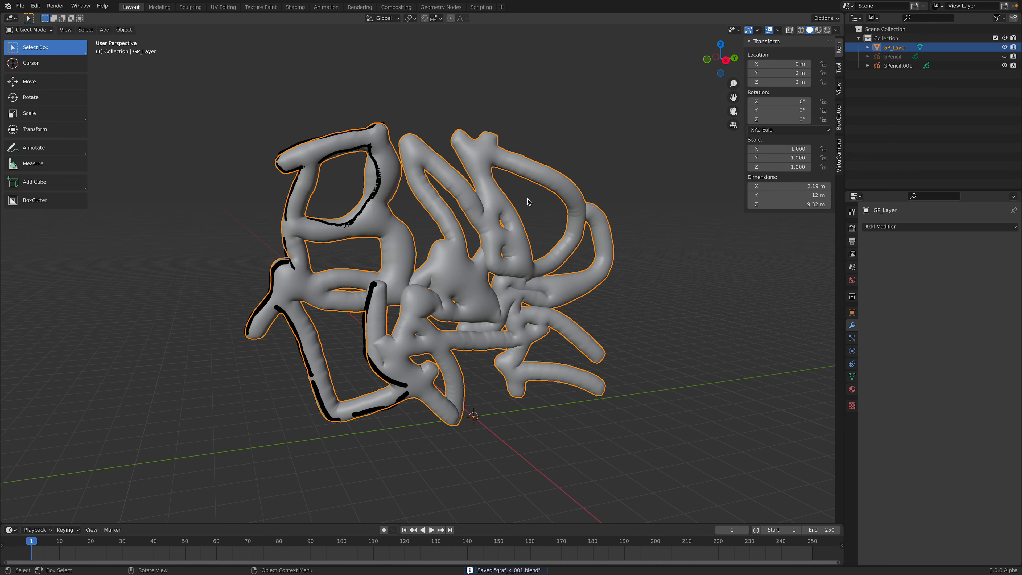
key("m")
left_click(515, 222)
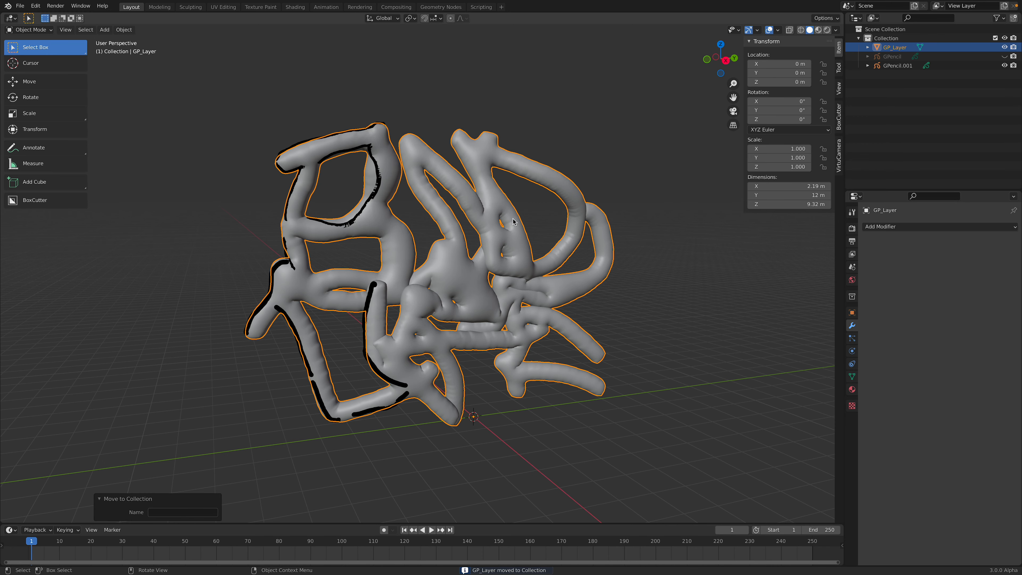
Step: Move the lettering mesh to a new collection named HIDE and save the file
key("m")
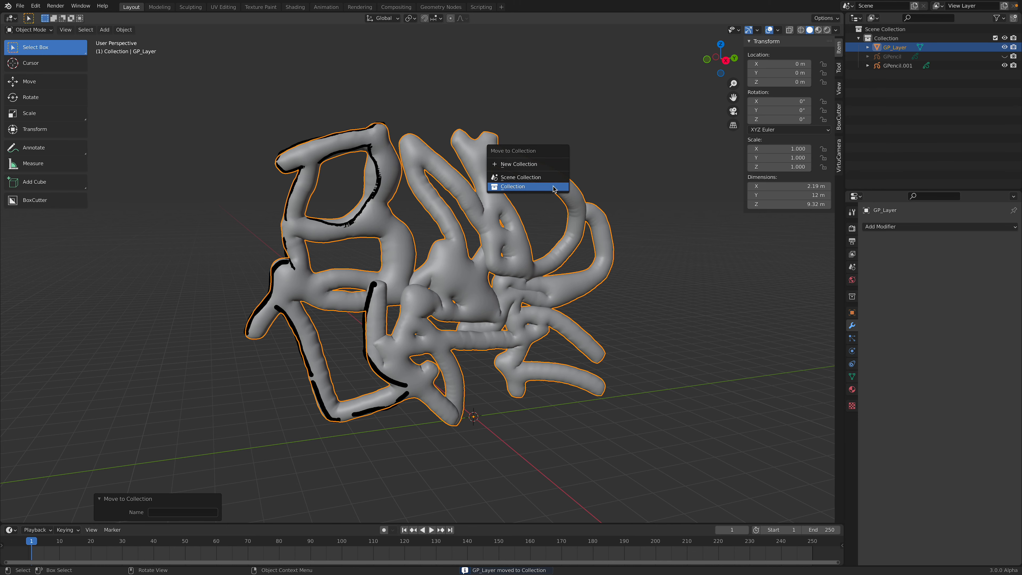
left_click(562, 164)
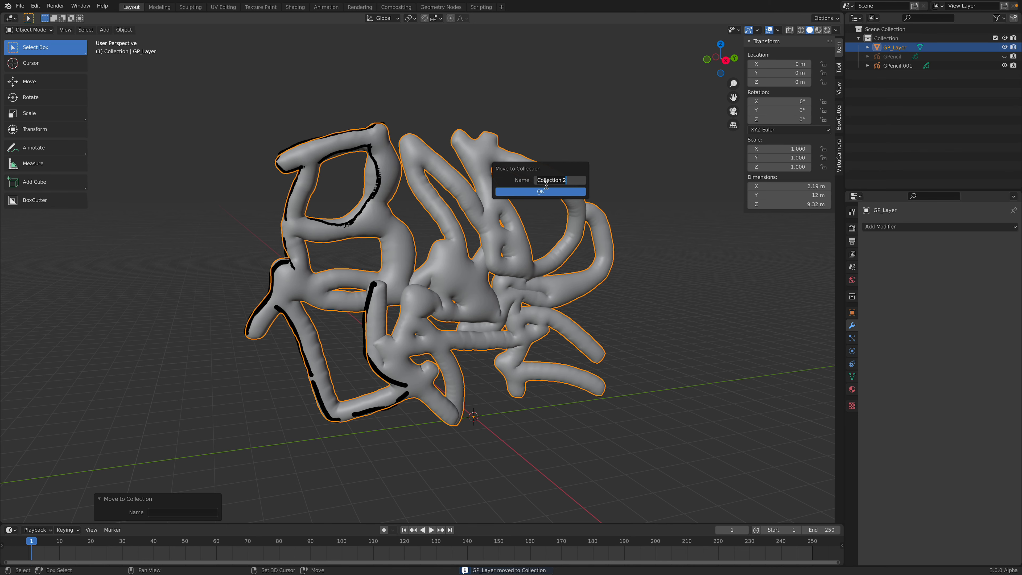
type("HIDE")
left_click(540, 192)
key("ctrl+s")
Step: Add a Collection Line Art Grease Pencil object with HIDE as its source collection, and save the file
key("F3")
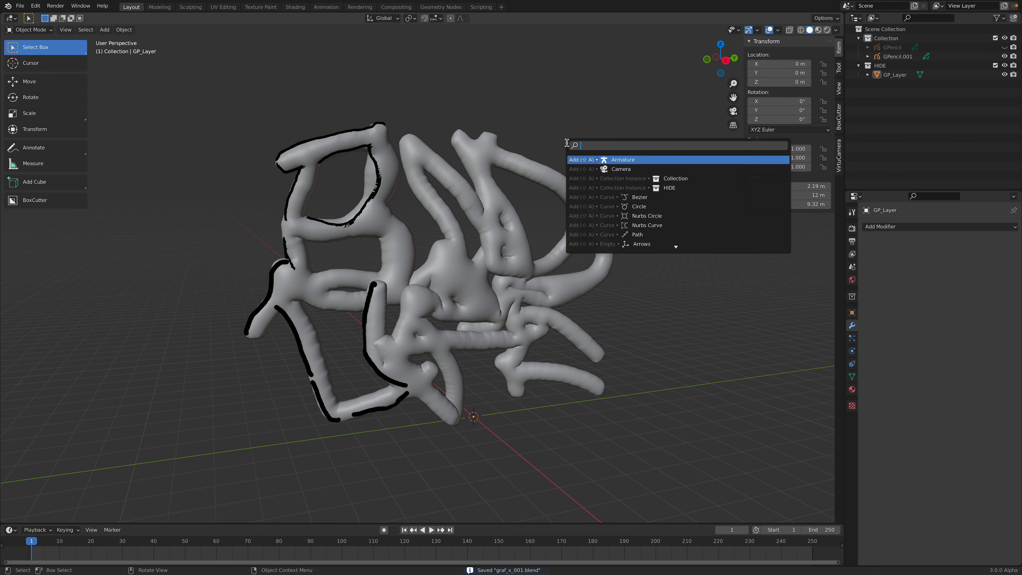
type("line")
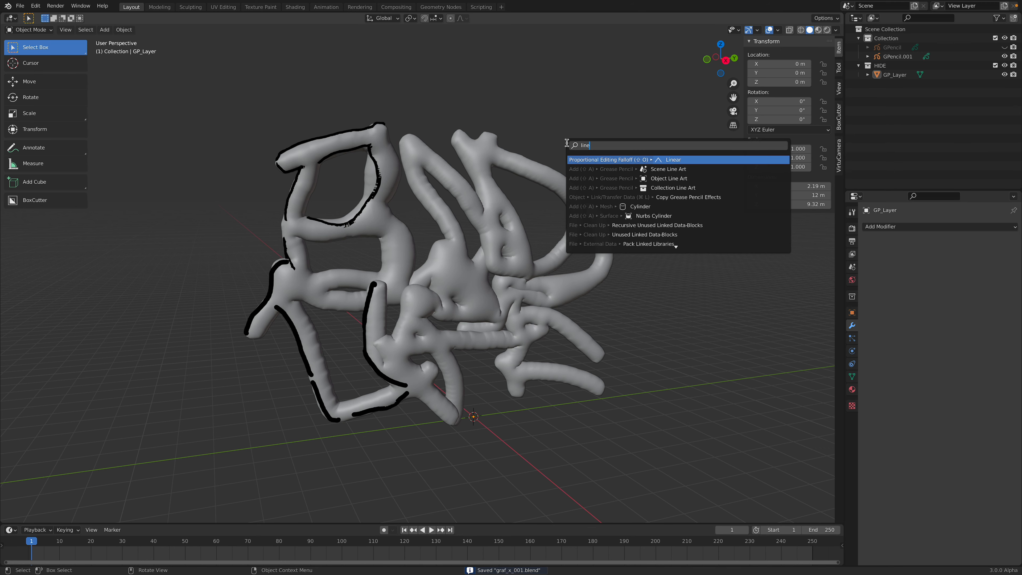
left_click(663, 187)
left_click(959, 268)
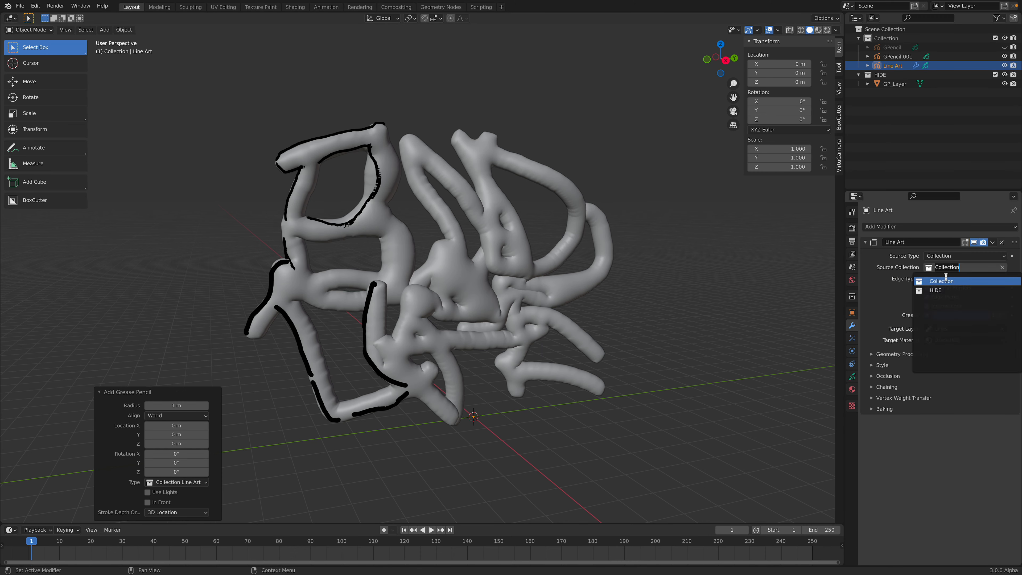
left_click(944, 291)
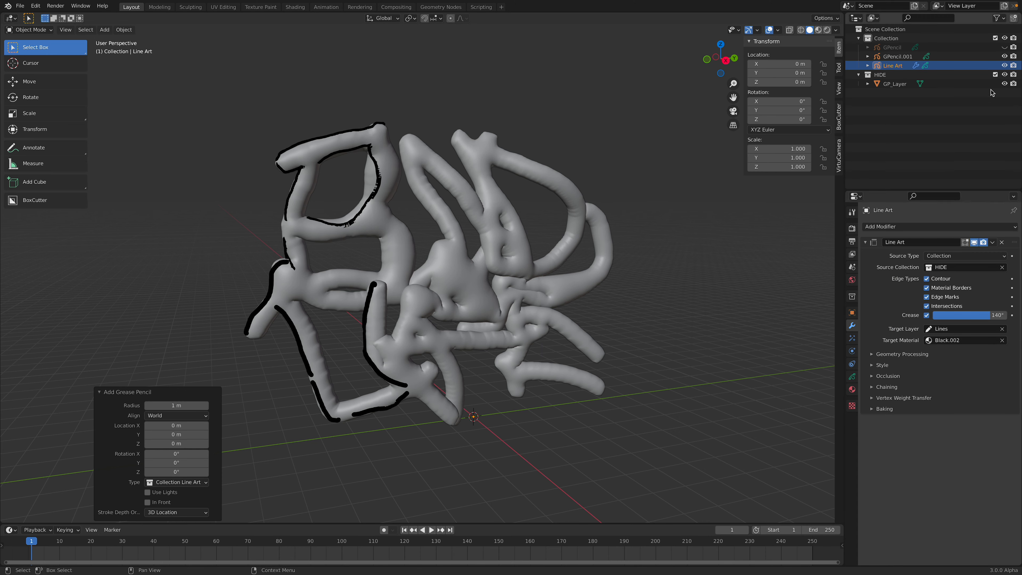
left_click(1005, 75)
left_click(1004, 74)
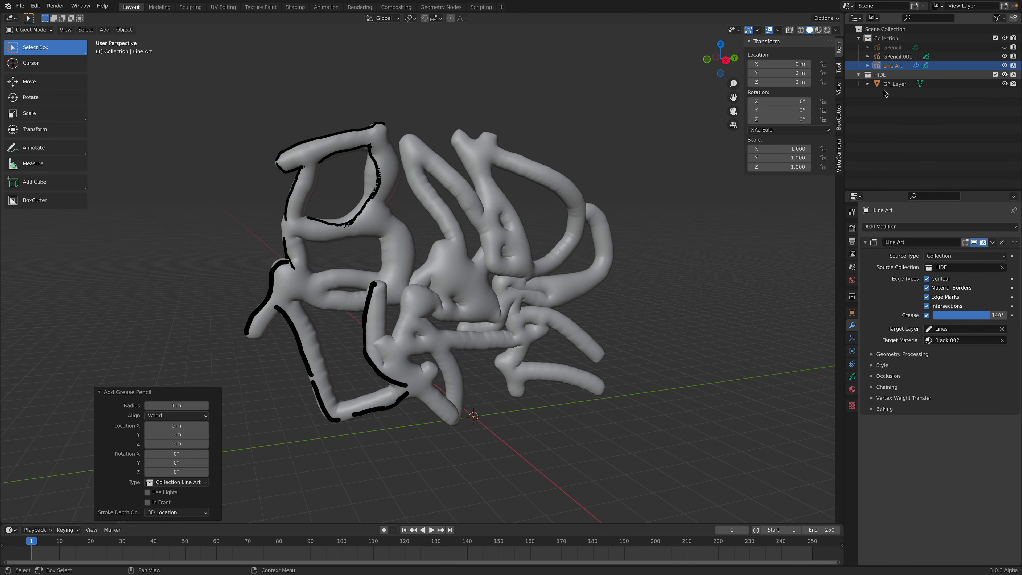
left_click(559, 140)
key("ctrl+s")
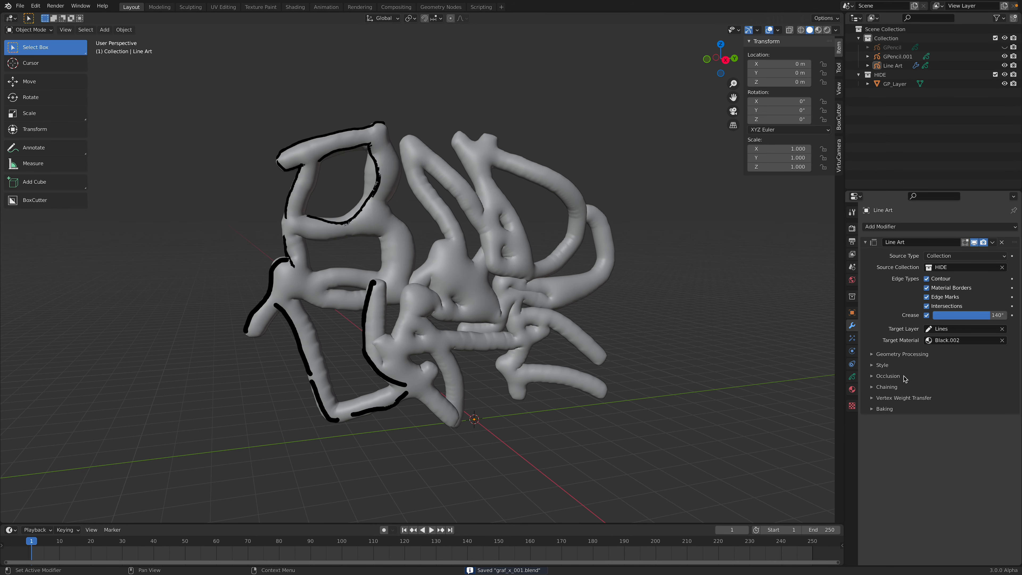
Step: Add a camera to the scene and align it to the current view of the lettering
mouse_move(550, 191)
middle_mouse_down()
mouse_move(534, 196)
mouse_move(560, 191)
middle_mouse_up()
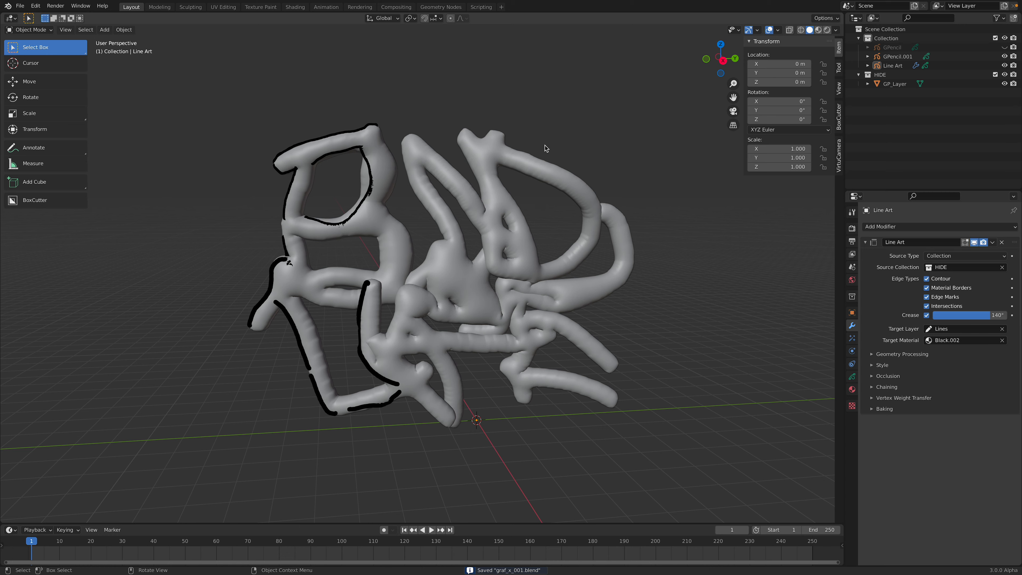
key("shift+a")
mouse_move(543, 156)
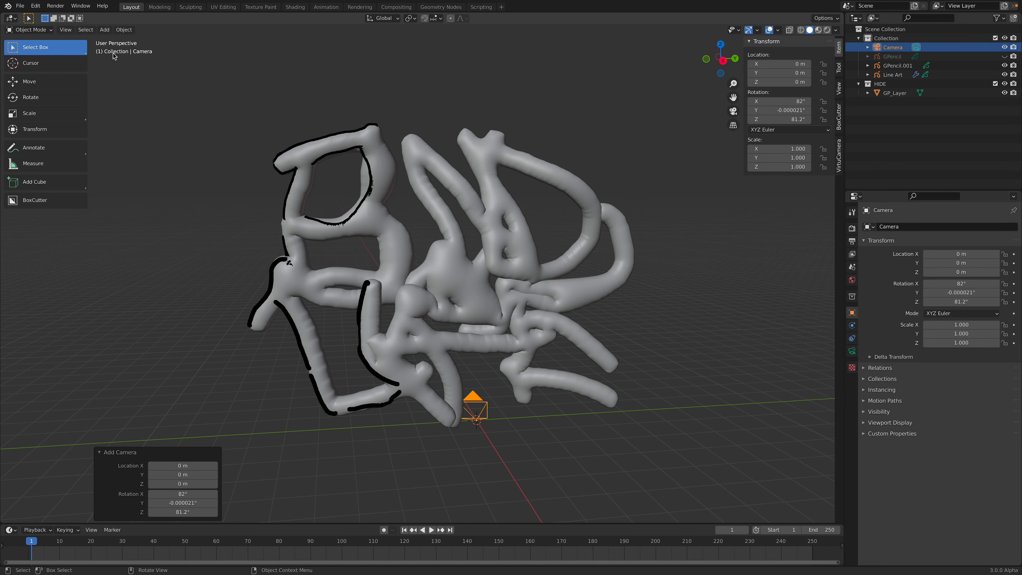
left_click(66, 30)
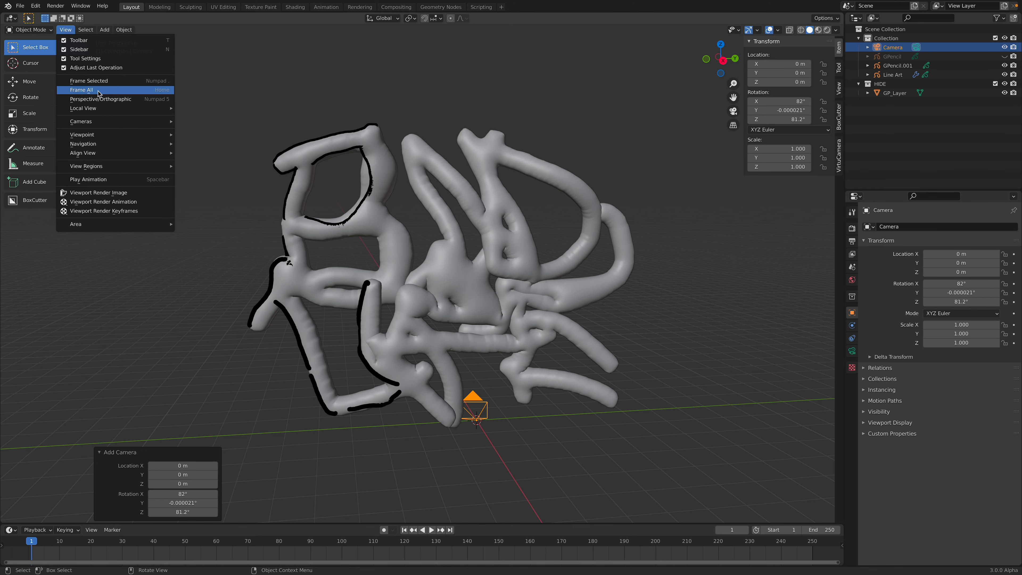
mouse_move(128, 154)
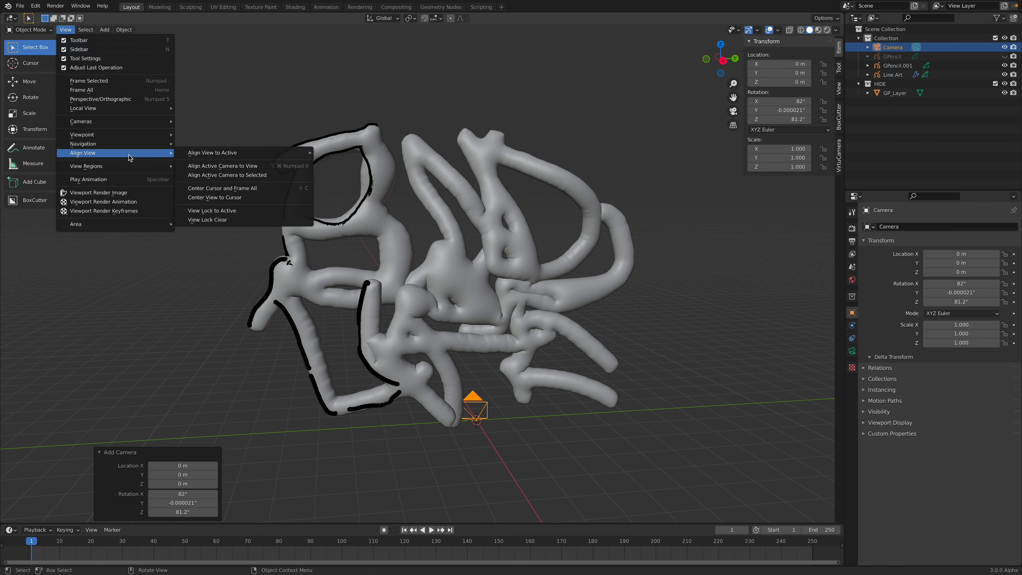
left_click(242, 174)
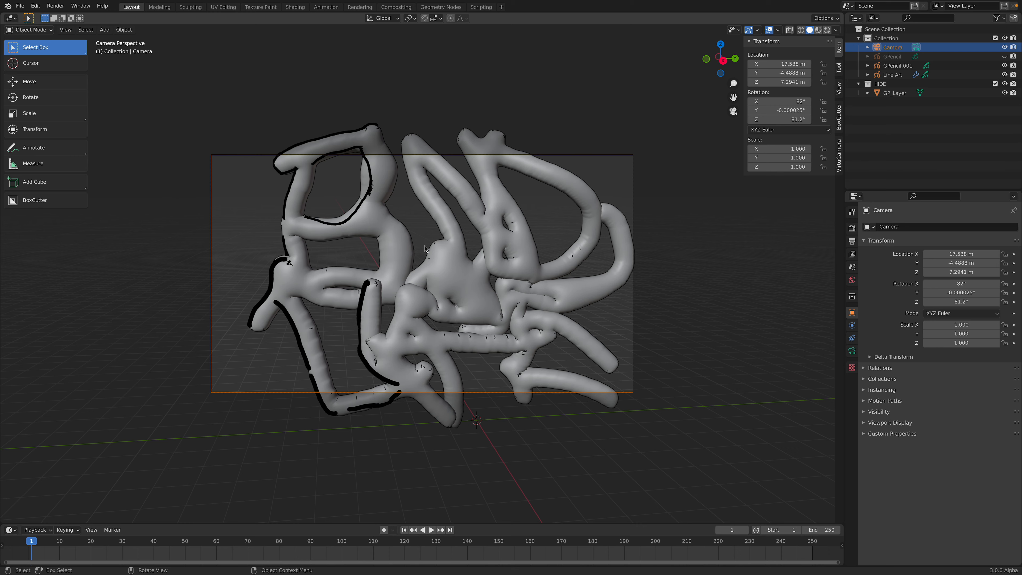
Step: Set the Line Art modifier's line thickness to 165
left_click(916, 74)
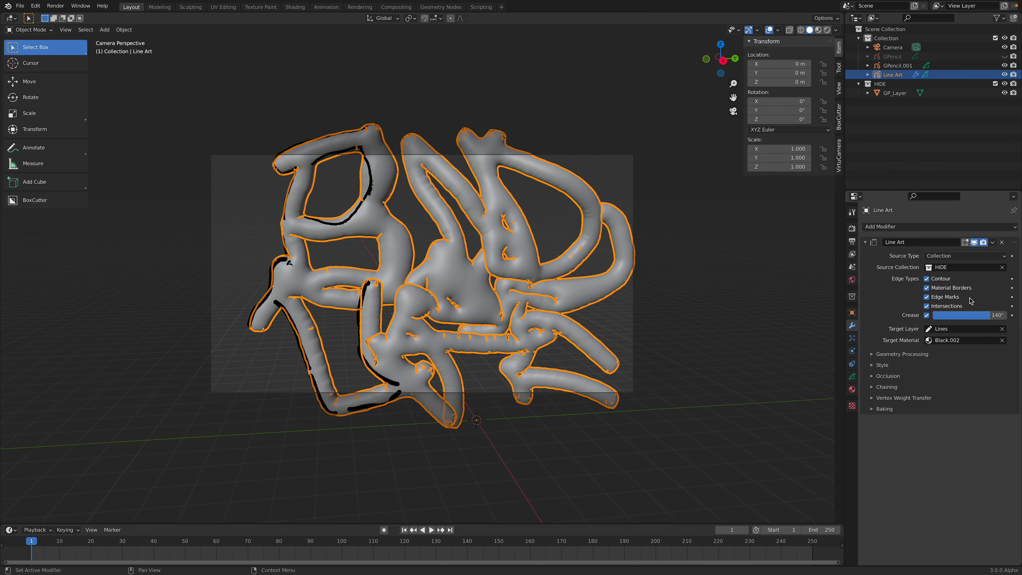
left_click(881, 365)
left_click_drag(966, 378, 992, 378)
left_click(409, 178)
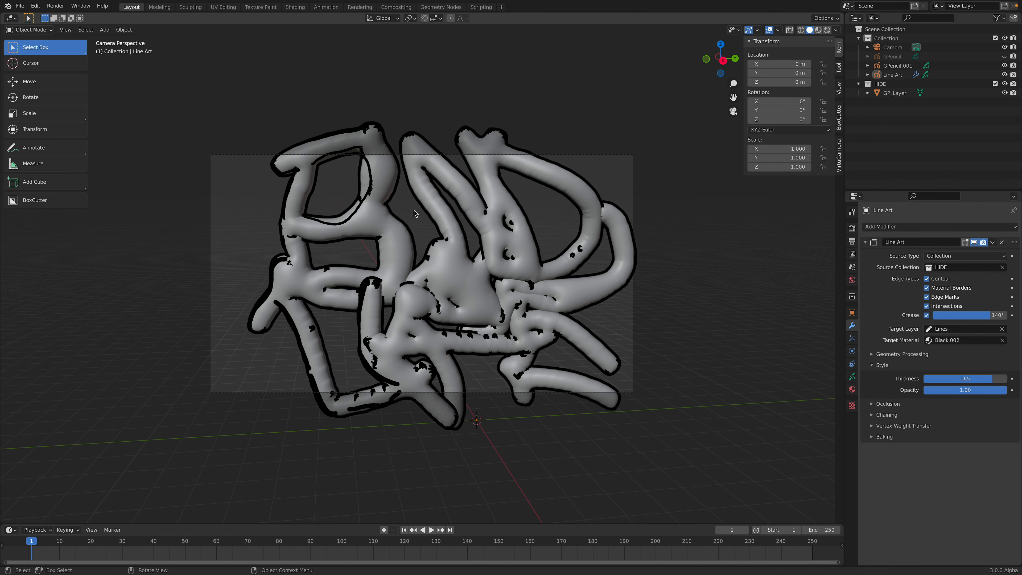
Step: Set the horizontal render resolution to 1080 px and lock the camera to the view to reframe the lettering
left_click(899, 48)
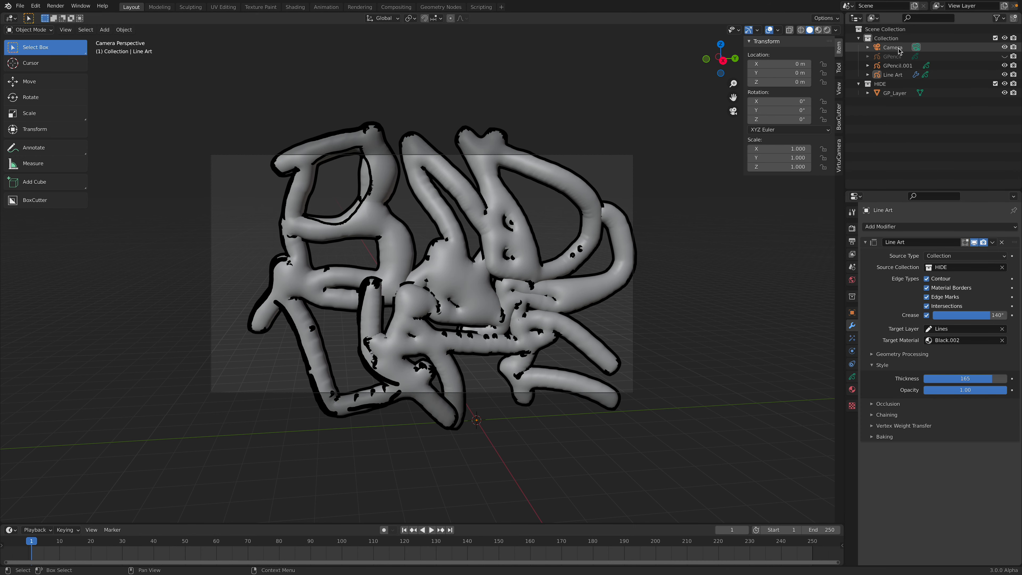
left_click(853, 227)
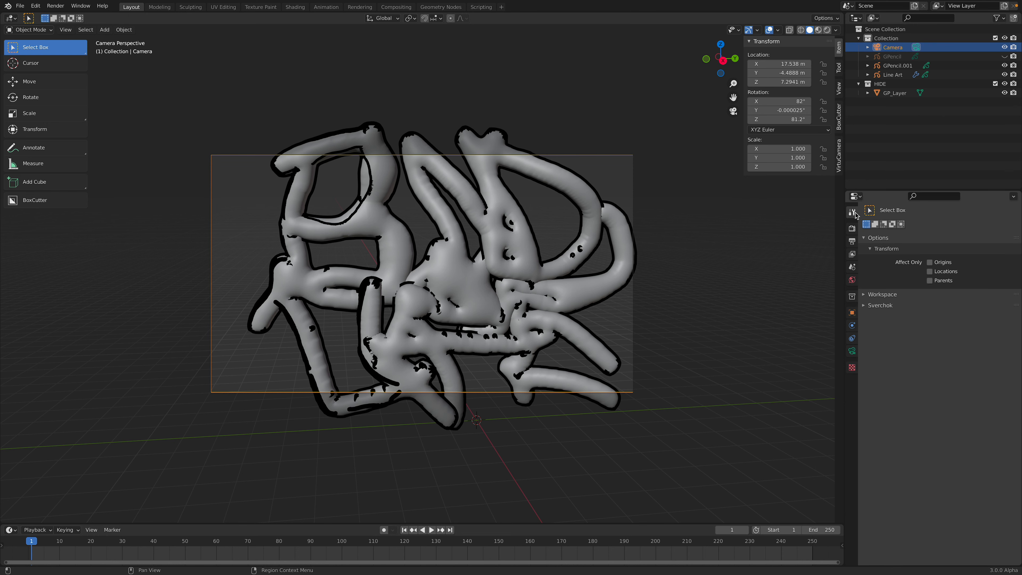
left_click(852, 241)
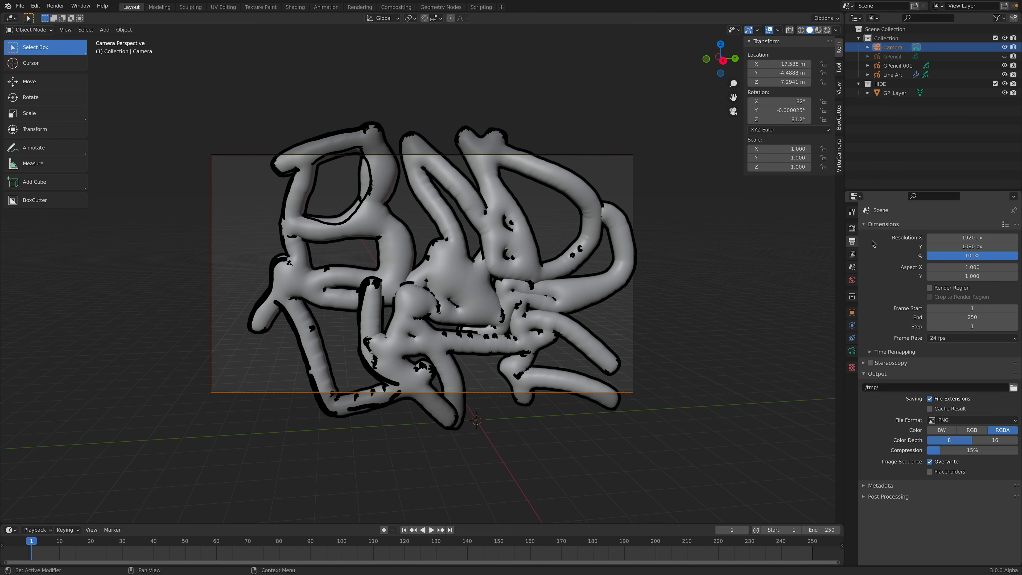
left_click(958, 238)
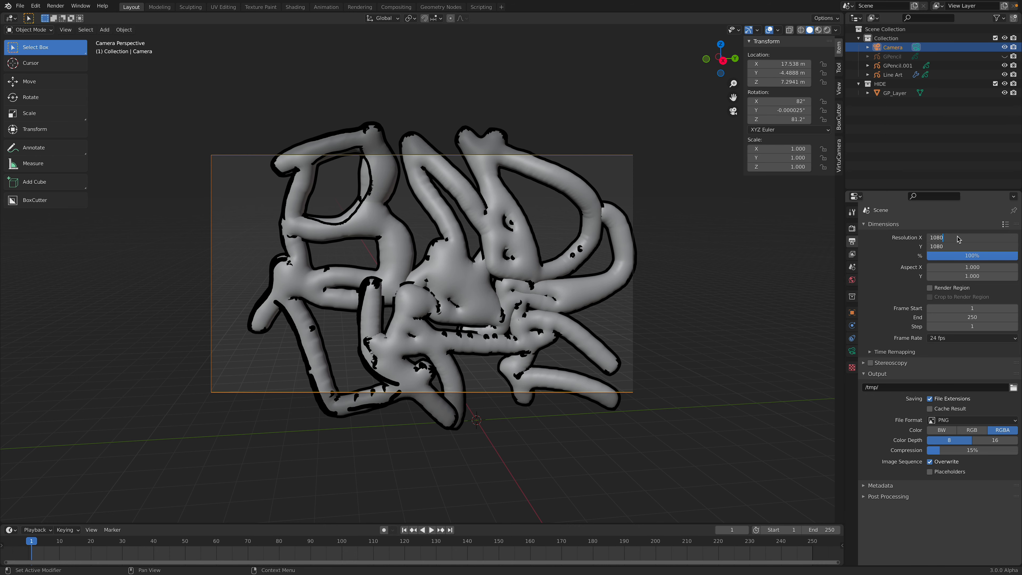
type("1080")
key("Return")
left_click(841, 88)
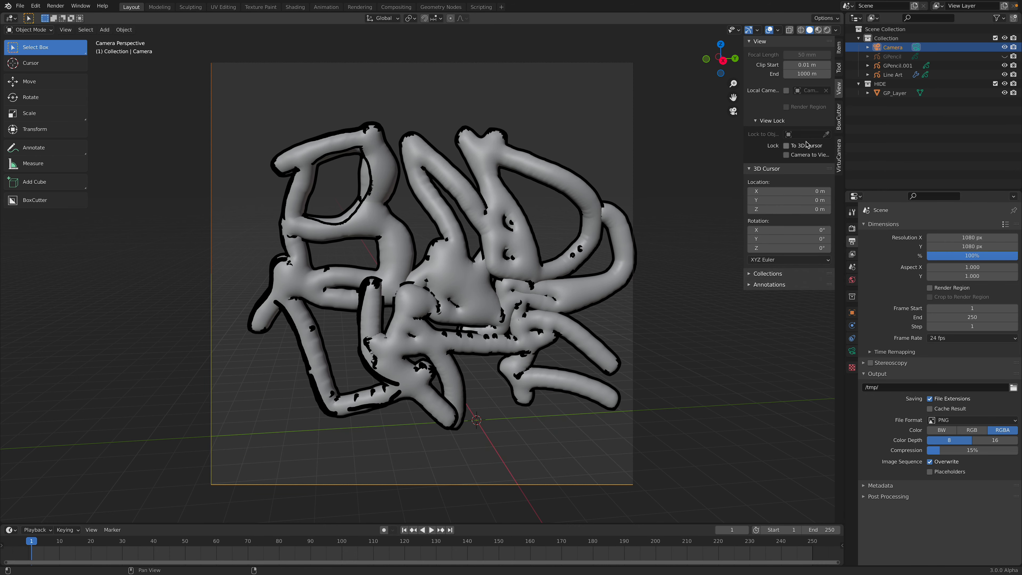
middle_click_drag(567, 241, 571, 221, "shift")
Step: Compare the lettering with and without the hand-drawn GPencil.001 strokes, delete that object, and save the file
left_click(1006, 64)
left_click(1006, 65)
left_click(1006, 65)
left_click(1006, 65)
left_click(1006, 65)
left_click(1006, 65)
left_click(1007, 66)
left_click(896, 67)
right_click(899, 67)
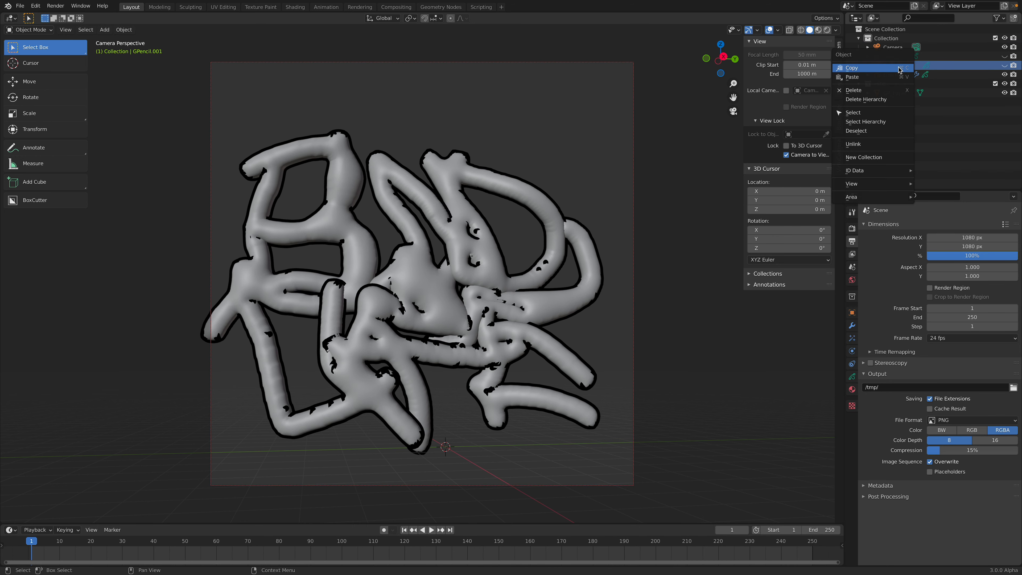
left_click(861, 89)
middle_click_drag(526, 194, 475, 264)
key("ctrl+s")
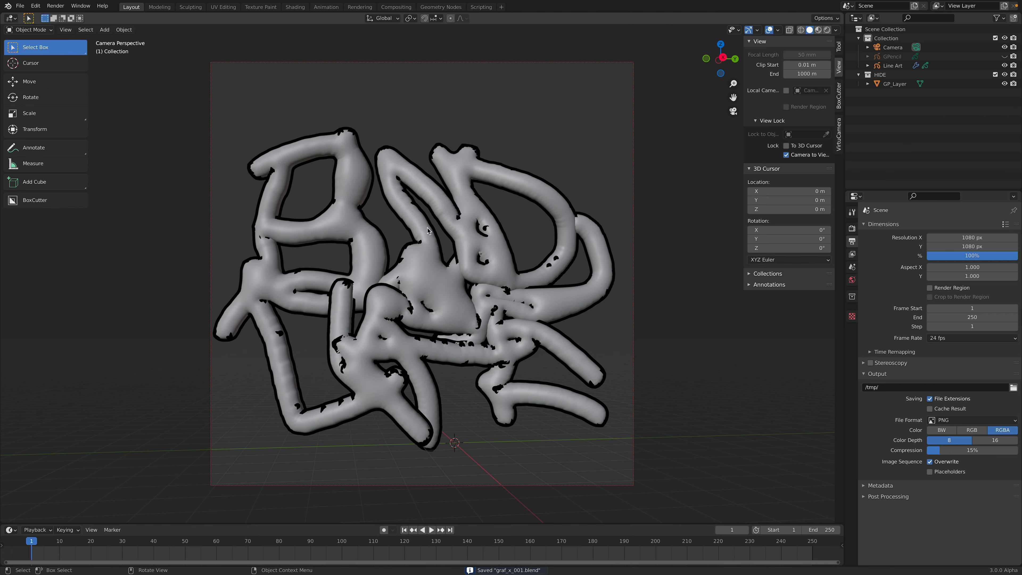
Step: Select the Line Art object and display its modifiers
mouse_move(463, 259)
middle_mouse_down()
mouse_move(448, 261)
mouse_move(464, 261)
middle_mouse_up()
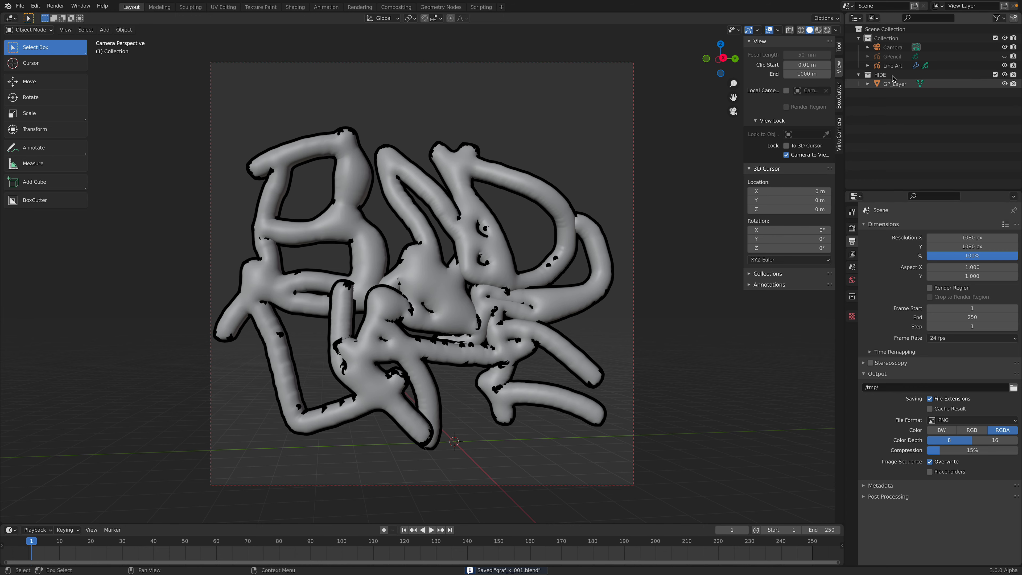
left_click(893, 66)
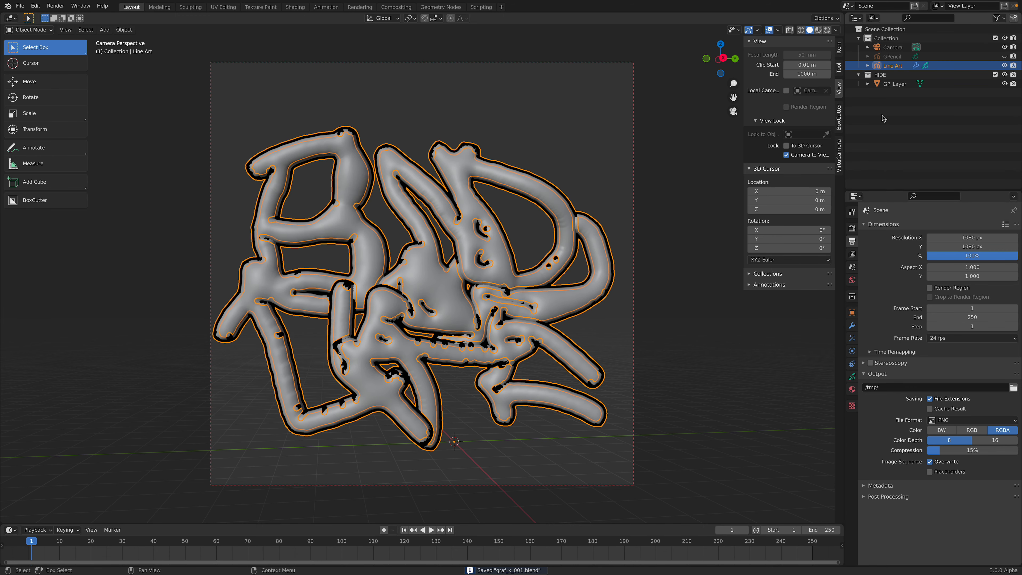
left_click(852, 326)
Step: Try a Thickness modifier on the Line Art object and remove it again
left_click(890, 227)
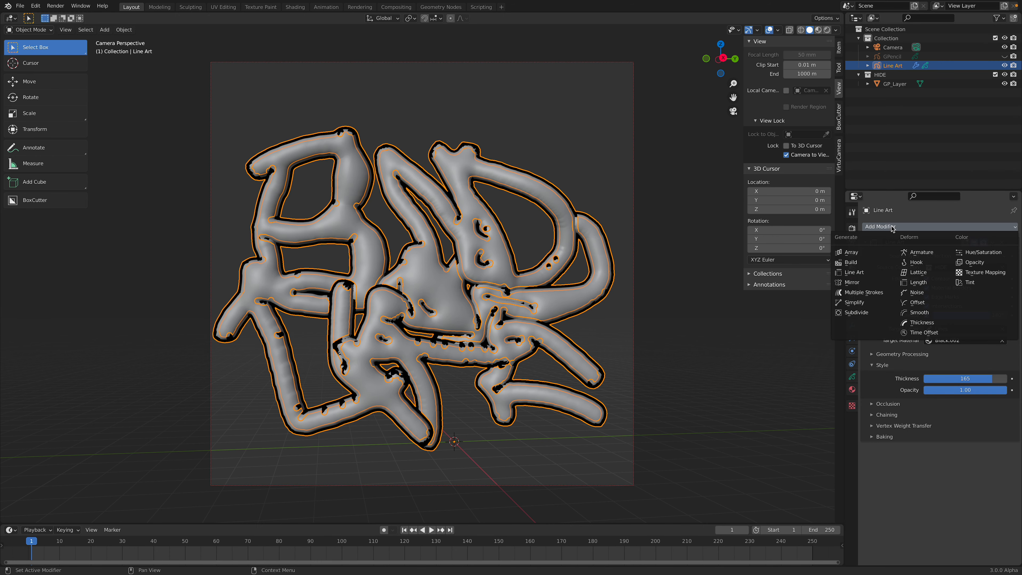
left_click(921, 325)
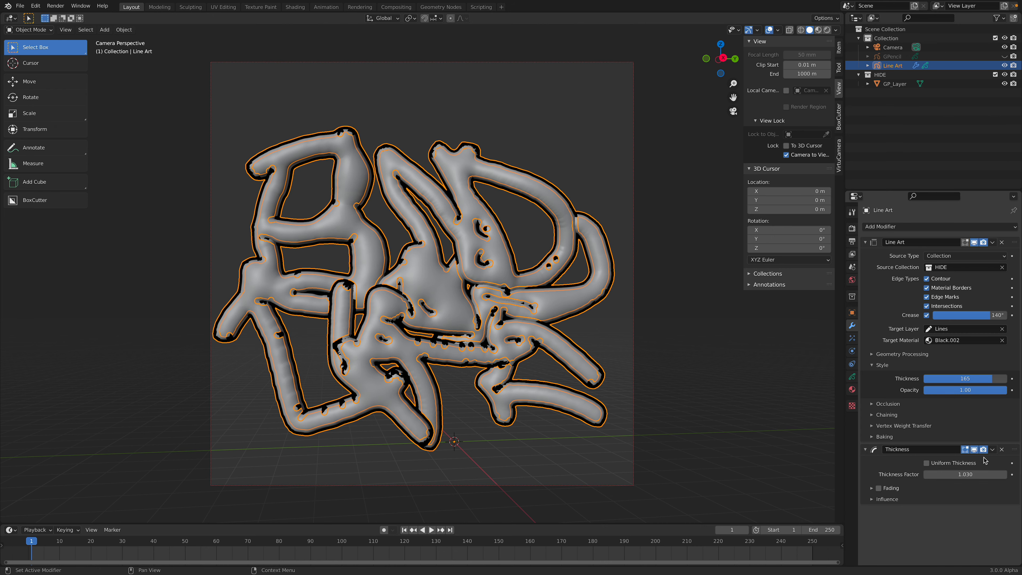
left_click(1002, 449)
Step: Add a Length modifier to the Line Art object with Start 0.3, End 0.2 and Overshoot 0.189
left_click(910, 228)
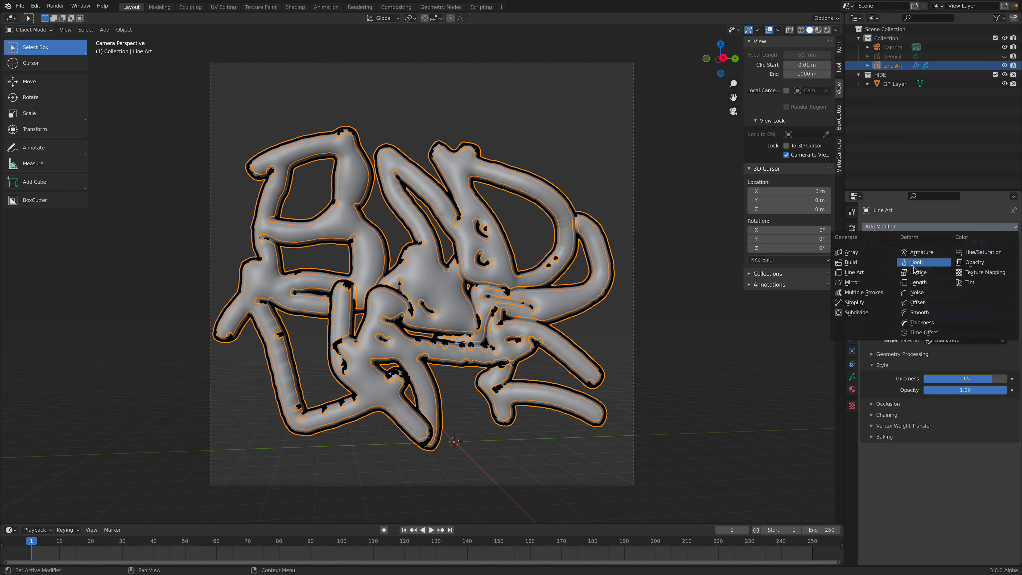
left_click(918, 282)
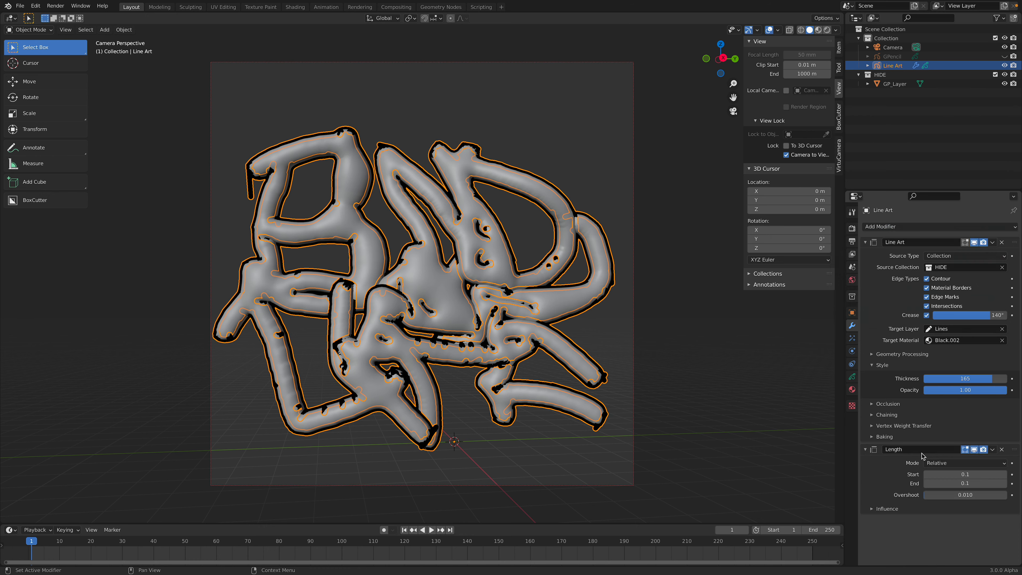
mouse_move(952, 474)
left_mouse_down()
mouse_move(974, 474)
mouse_move(951, 501)
left_mouse_up()
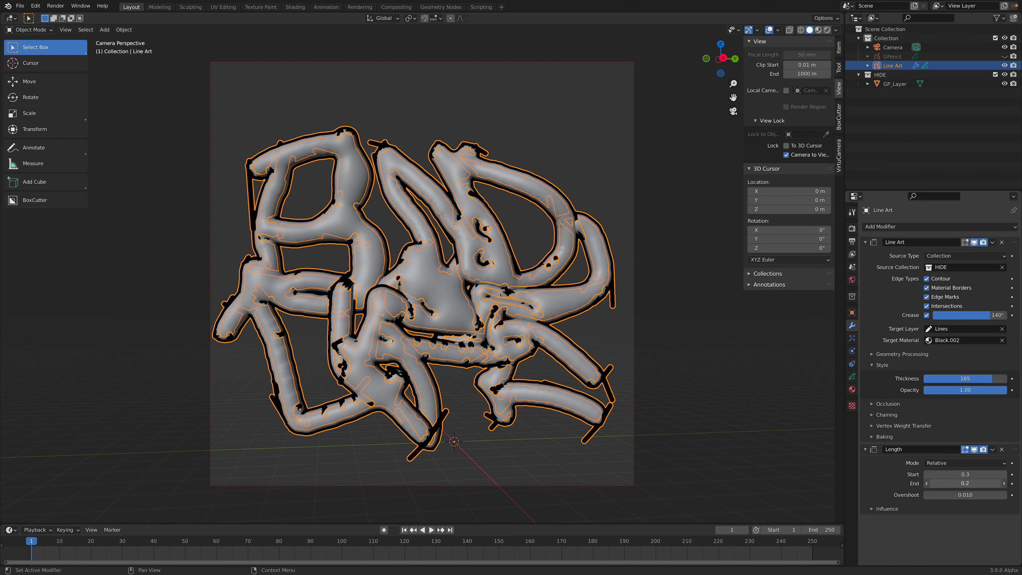
mouse_move(959, 498)
left_mouse_down()
mouse_move(942, 498)
mouse_move(965, 498)
left_mouse_up()
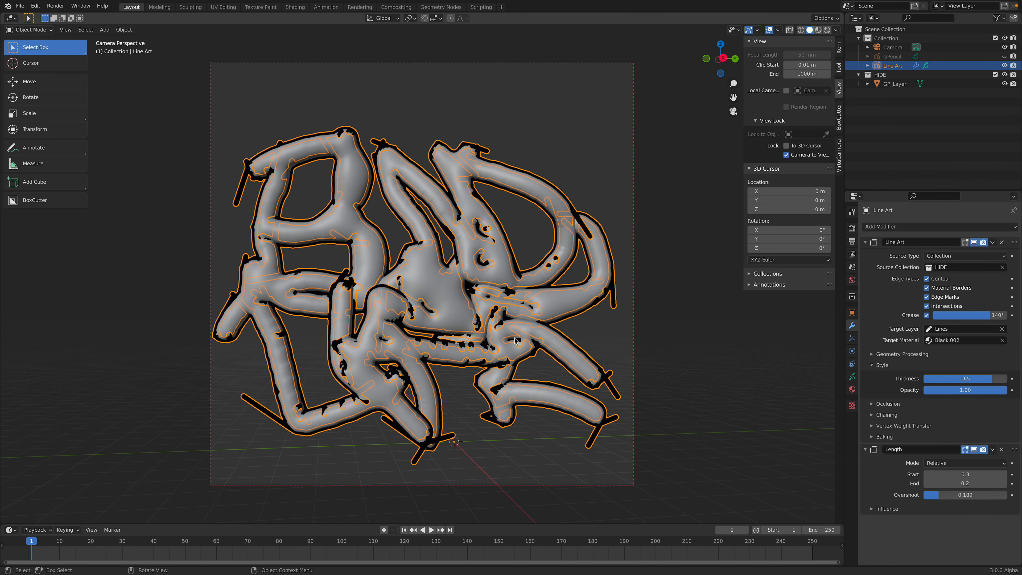
Step: Reframe the lettering from a new camera angle and save the file
left_click(586, 325)
middle_click_drag(534, 327, 501, 314)
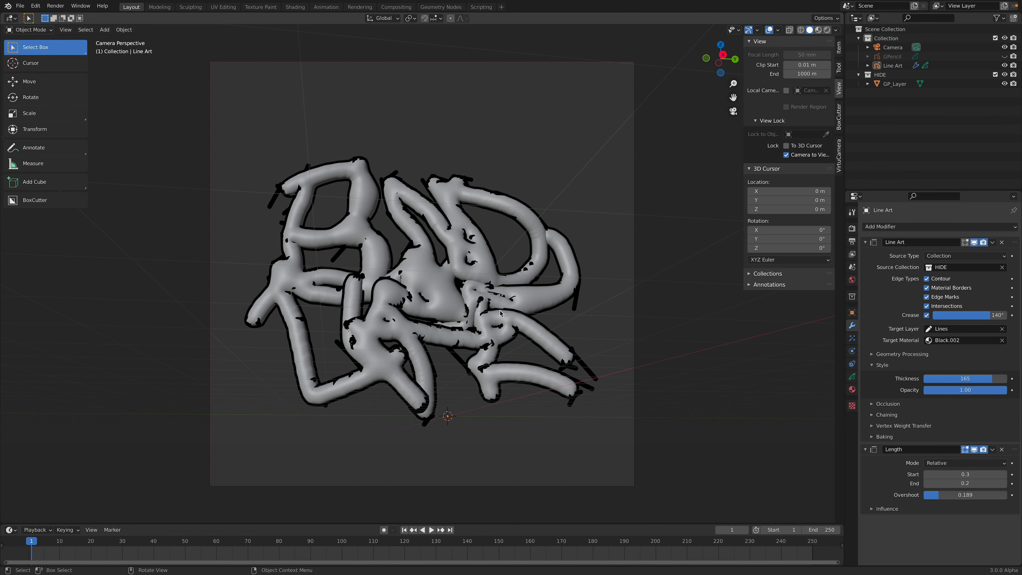
scroll(501, 313, "up", 2)
Step: Add a new material to the lettering mesh and set its surface shader to Toon BSDF
left_click(573, 303)
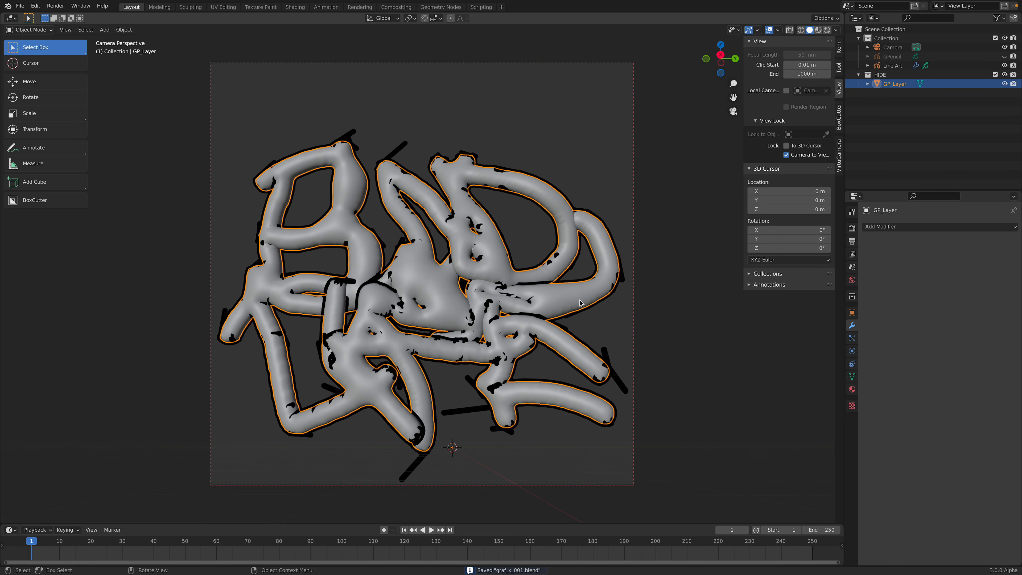
left_click(852, 389)
left_click(913, 266)
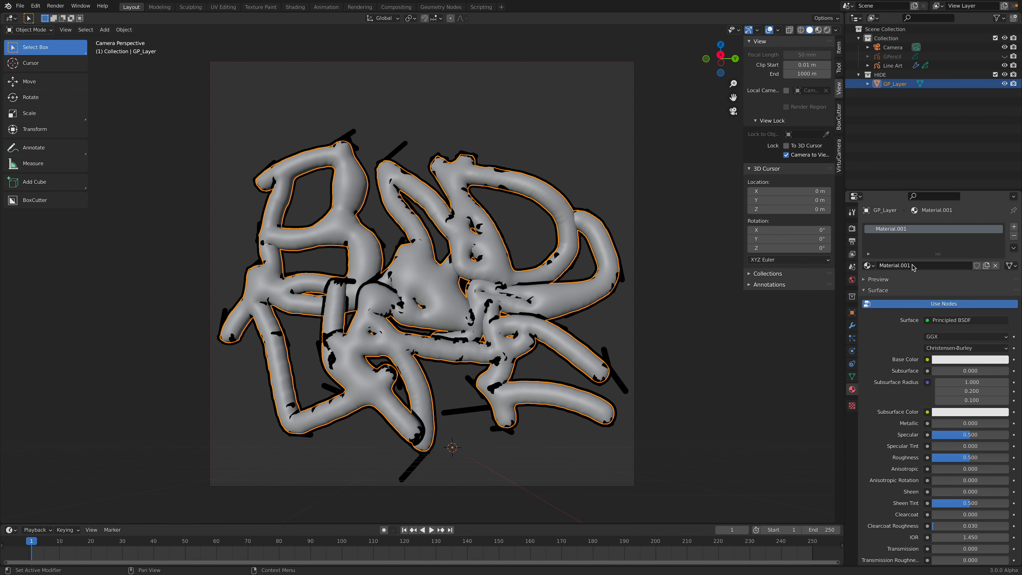
left_click(935, 320)
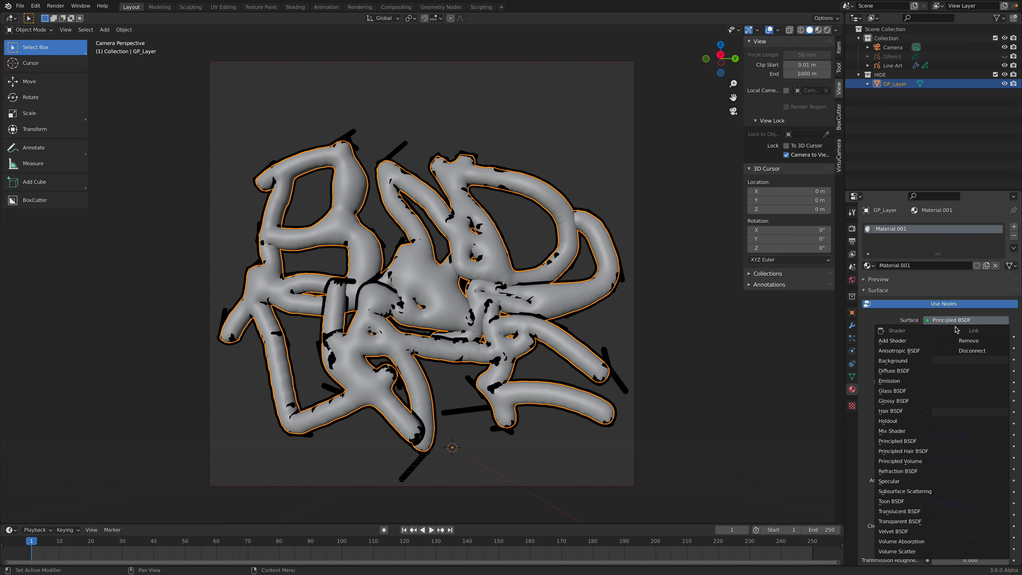
left_click(899, 502)
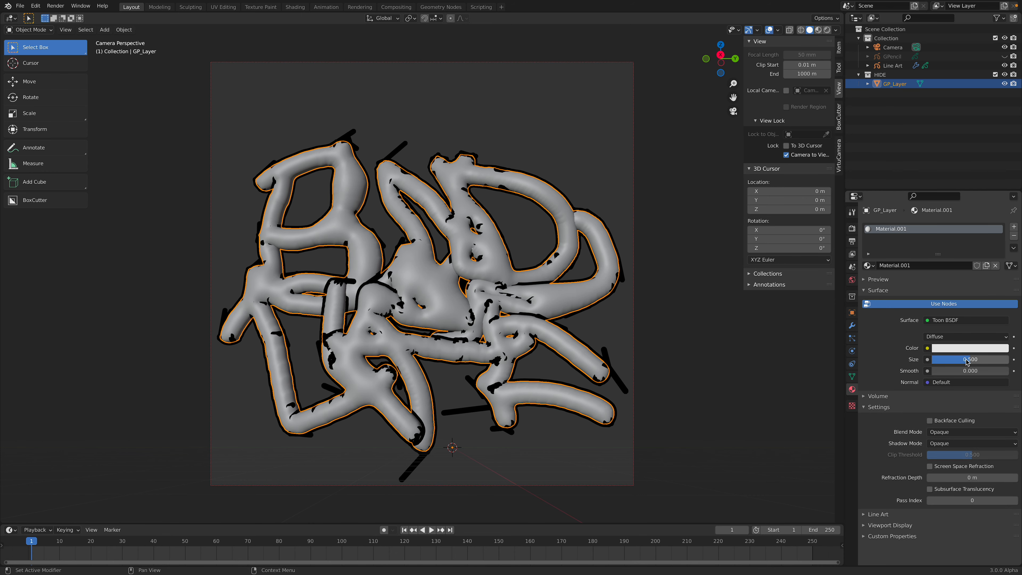
Step: Switch the viewport to rendered shading, then add a sun light and trackball-rotate it by about 52.7° and 29.8°
left_click(827, 31)
key("alt+a")
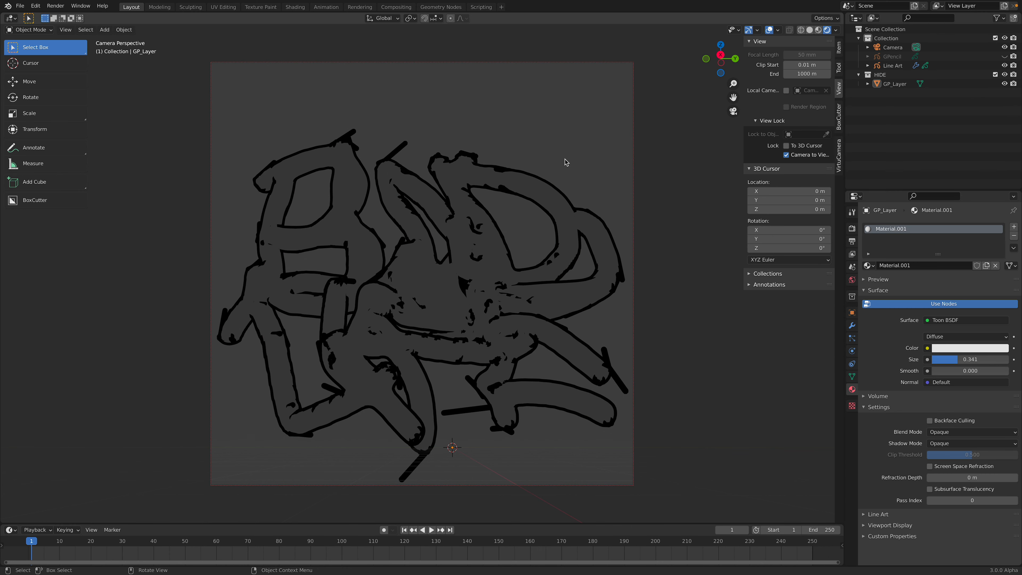
key("shift+a")
mouse_move(563, 137)
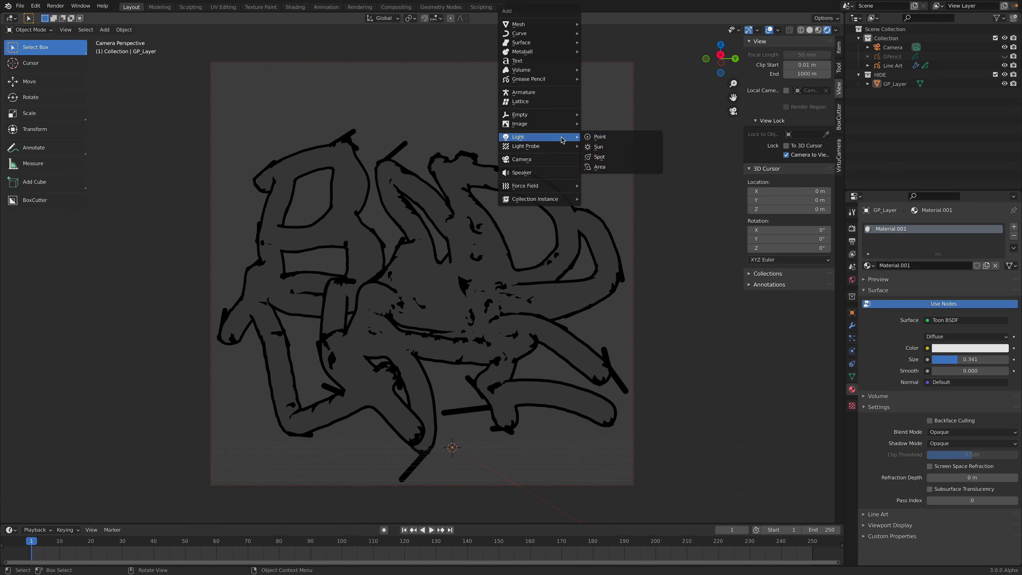
left_click(593, 148)
key("r")
key("r")
left_click(548, 202)
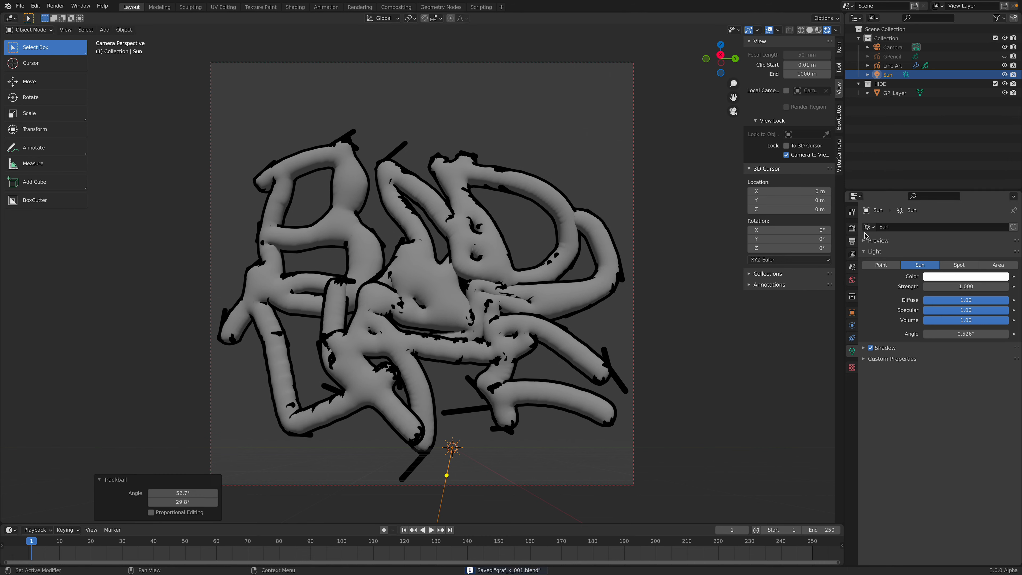
Step: Change the render engine to Cycles
left_click(853, 228)
left_click(942, 227)
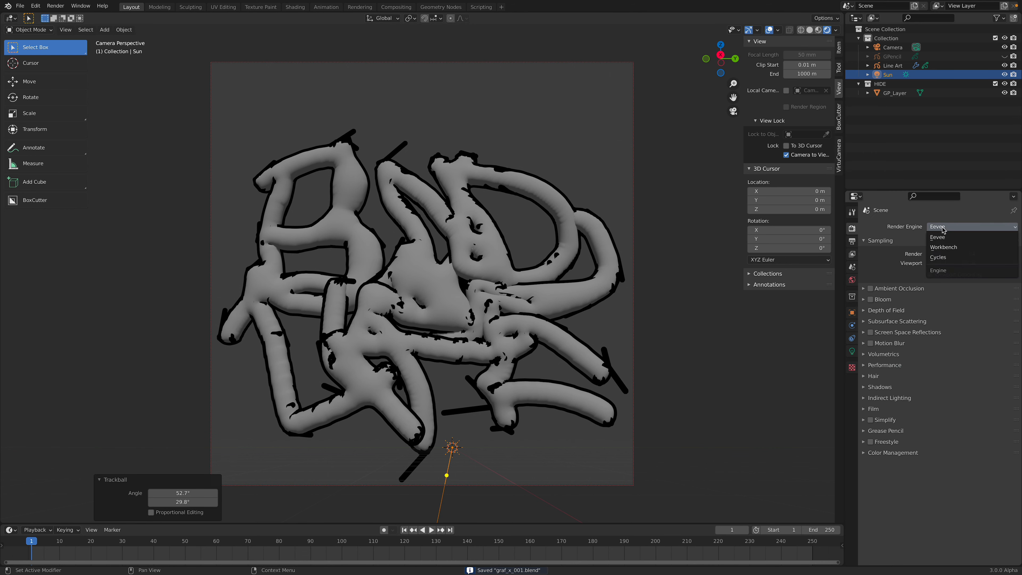
left_click(944, 263)
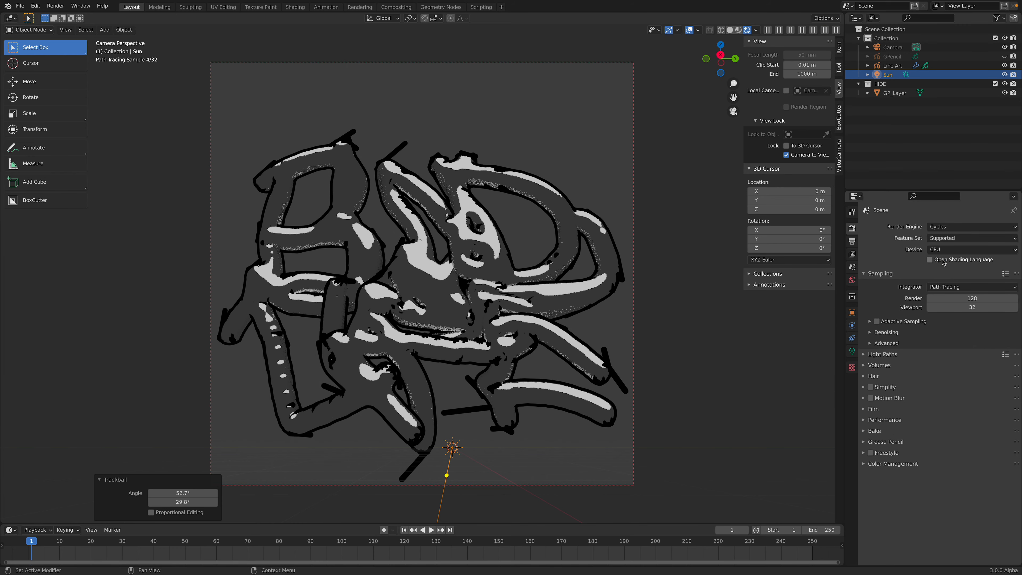
Step: Re-aim the sun light with a further trackball rotation of about 20.6° and 10.3°
key("r")
key("r")
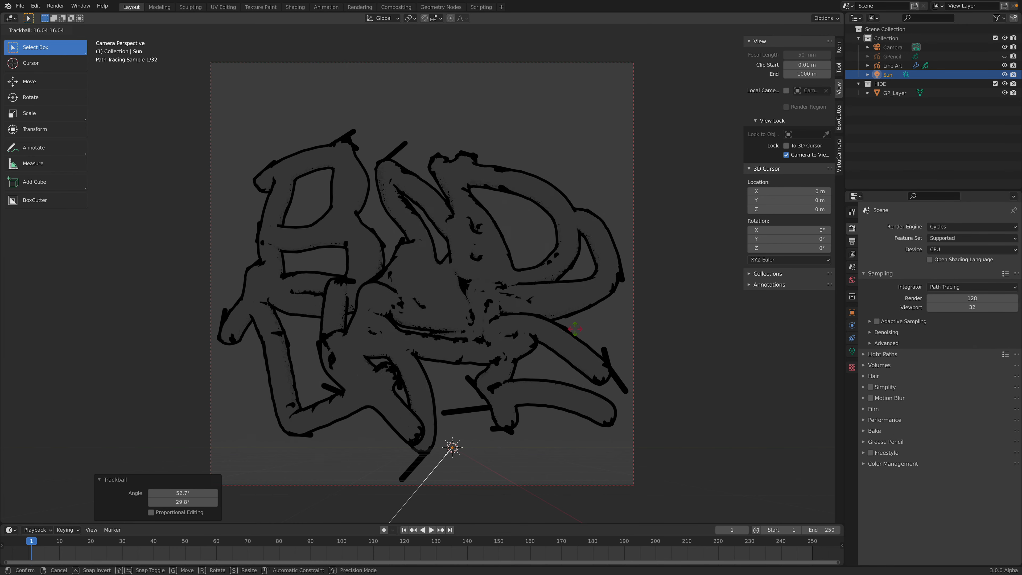
left_click(572, 332)
Step: Duplicate the sun light with an offset of about 0.6, -1.95 and 1.67 m, and rotate the copy to light the lettering from another direction
key("shift+d")
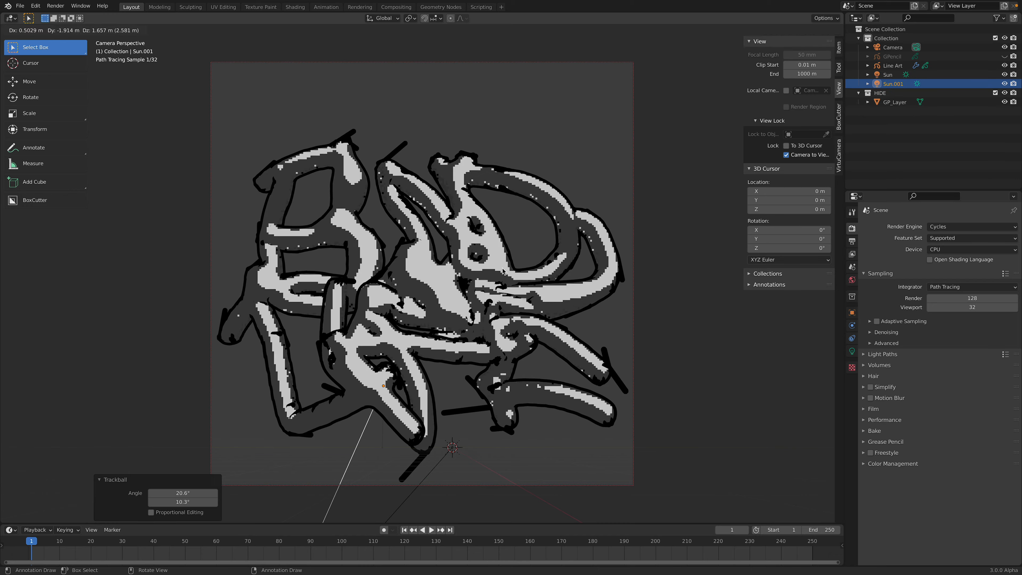
left_click(502, 269)
key("r")
key("r")
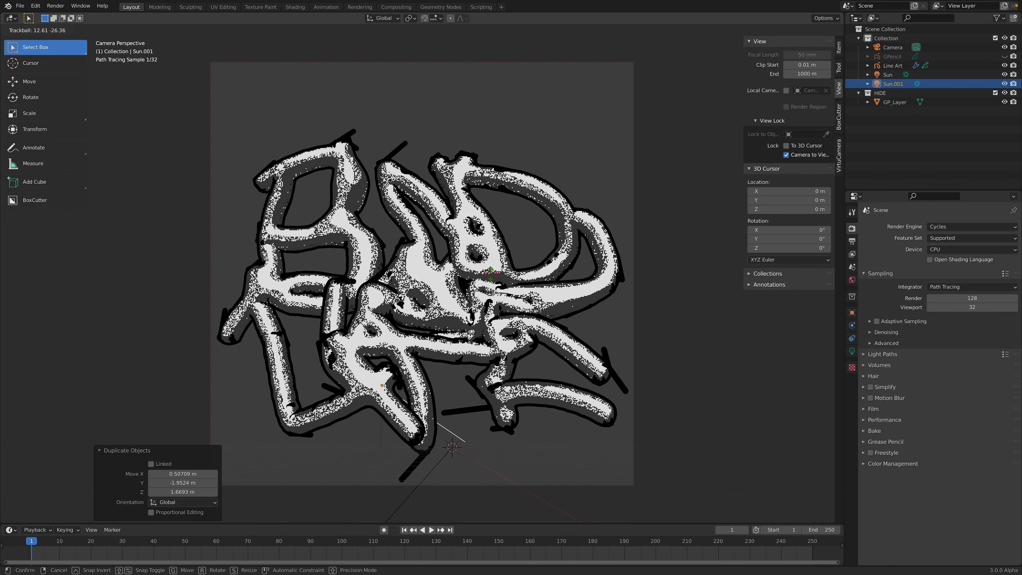
left_click(466, 438)
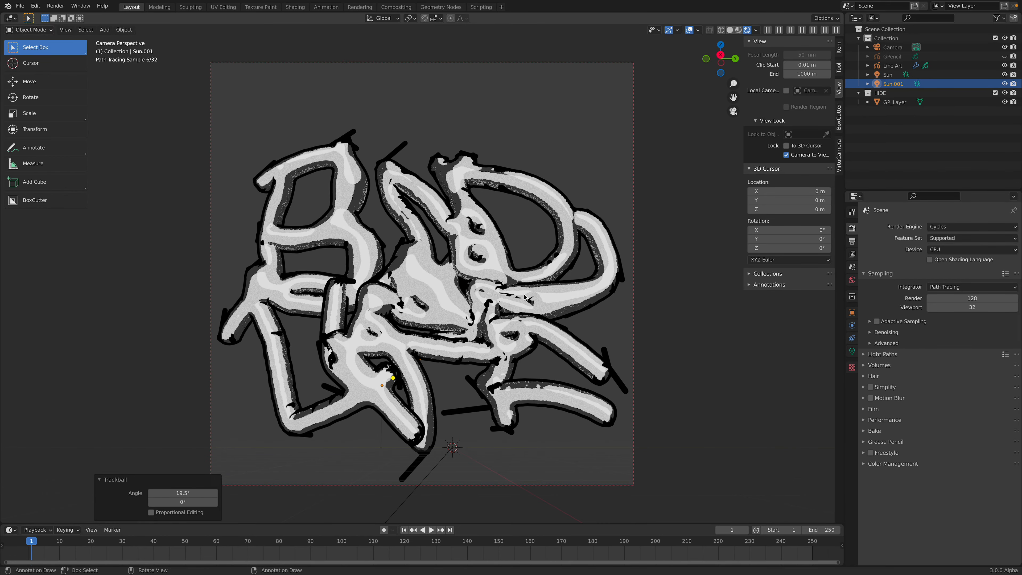
key("r")
left_click(495, 324)
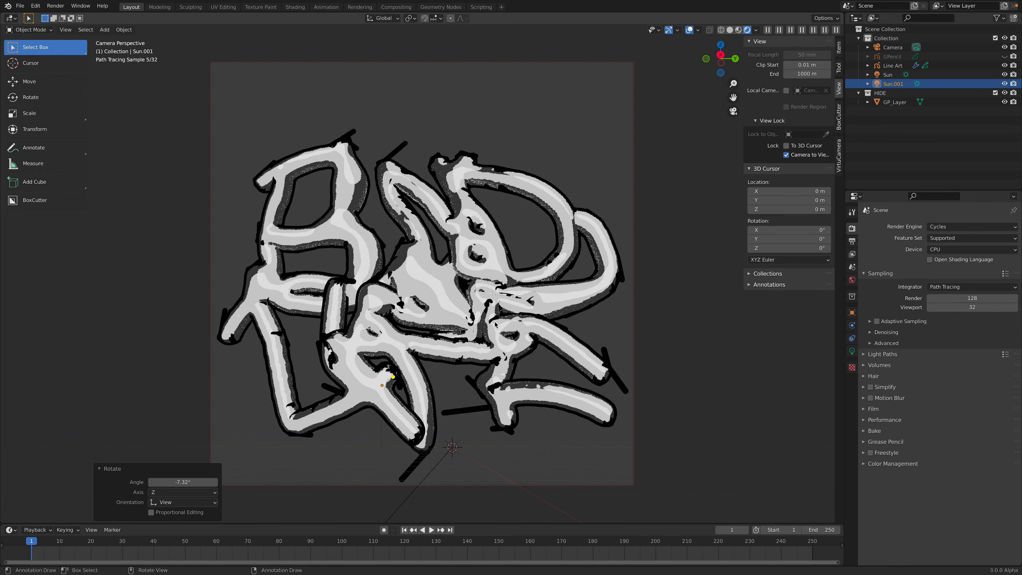
key("r")
key("r")
left_click(531, 341)
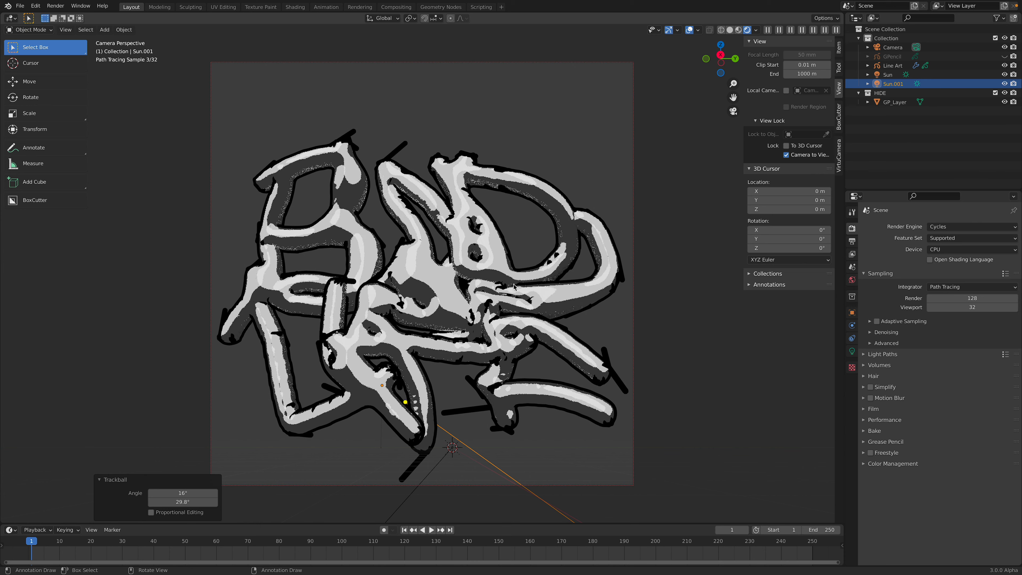
Step: Tint the original sun light yellow
left_click(509, 266)
left_click(889, 75)
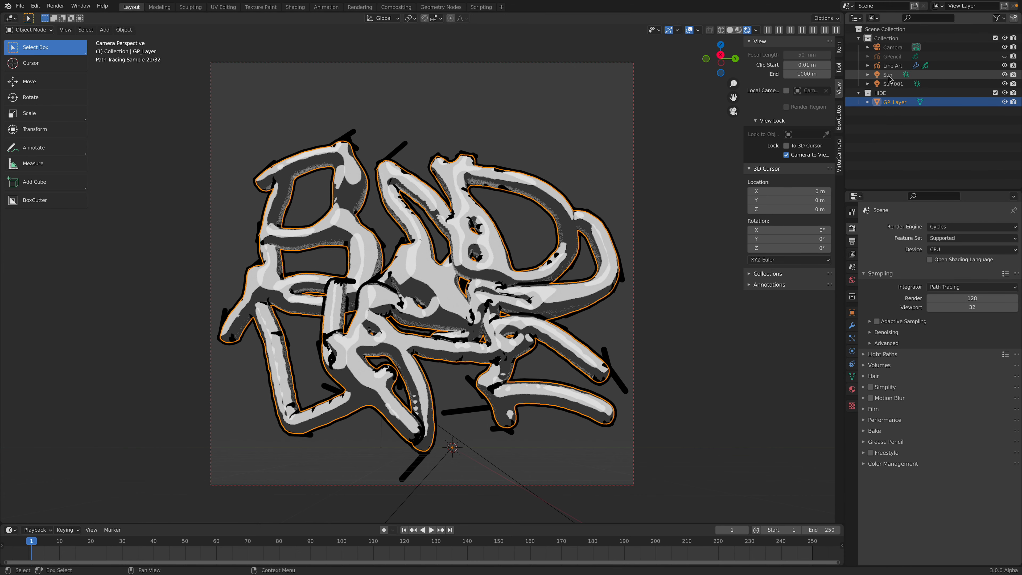
left_click(852, 351)
left_click(965, 276)
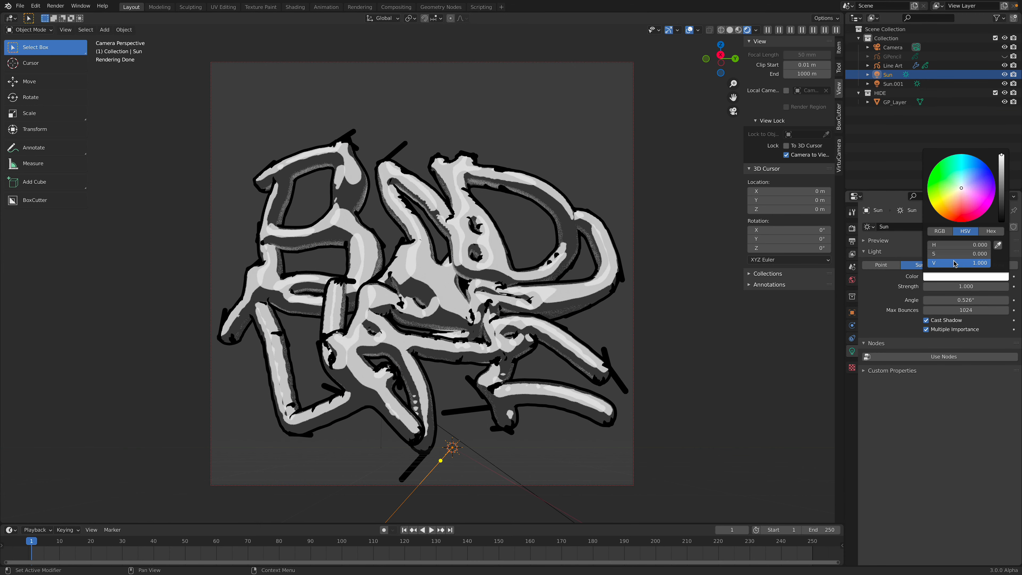
left_click(951, 197)
Step: Tint the duplicated sun light violet
left_click(894, 84)
left_click(966, 276)
left_click(981, 181)
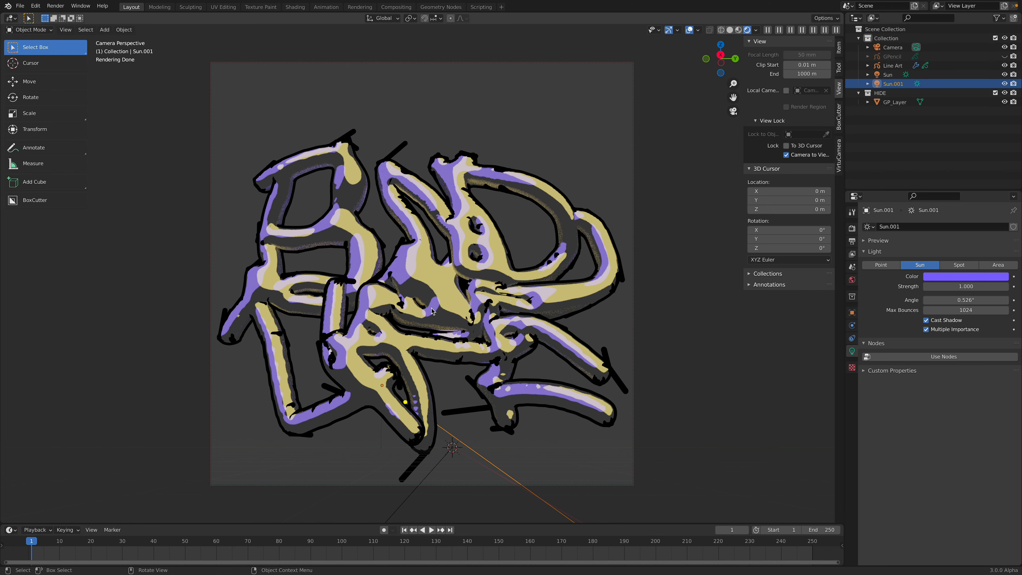
Step: Set the lettering's Toon BSDF colour to a light purple (H 0.702, S 0.384, V 0.800) and save the file
left_click(438, 286)
left_click(852, 389)
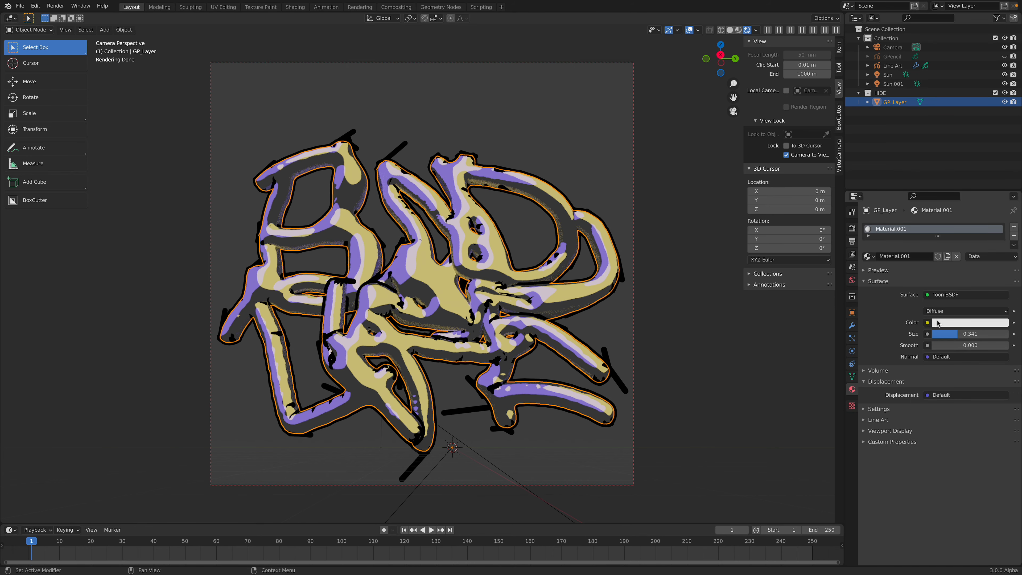
left_click(945, 326)
left_click_drag(960, 233, 968, 223)
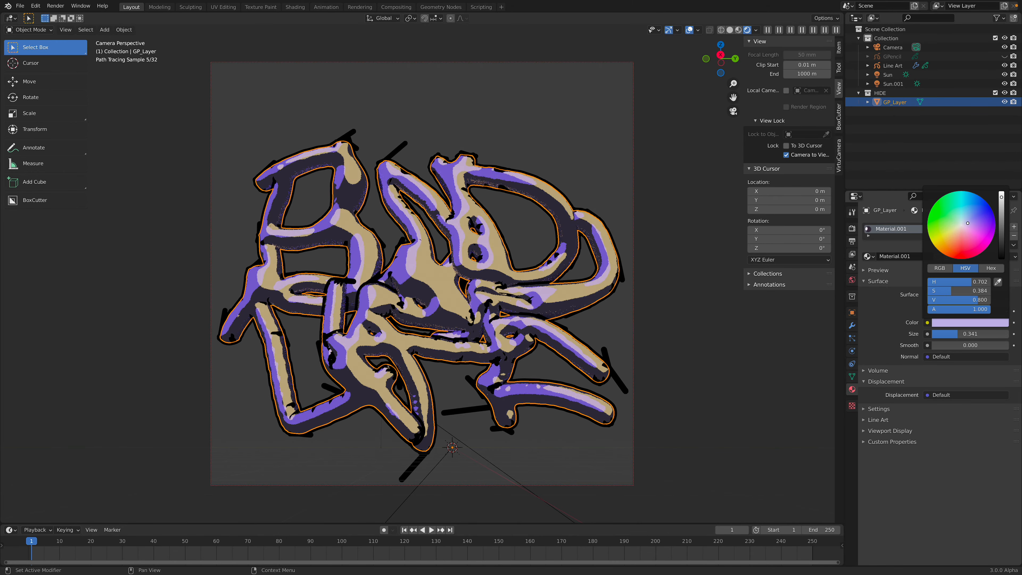
left_click(400, 148)
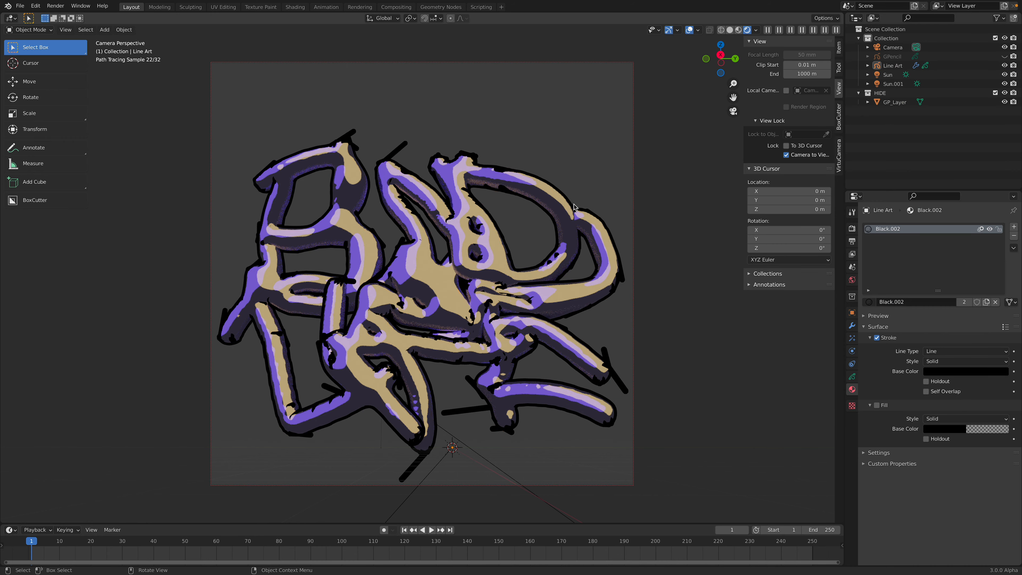
key("ctrl+s")
Step: Add a third sun light and trackball-rotate it by about 80.2° and -6.88° so it lights the back of the lettering
mouse_move(567, 226)
middle_mouse_down()
mouse_move(545, 243)
mouse_move(488, 252)
mouse_move(521, 255)
mouse_move(442, 246)
middle_mouse_up()
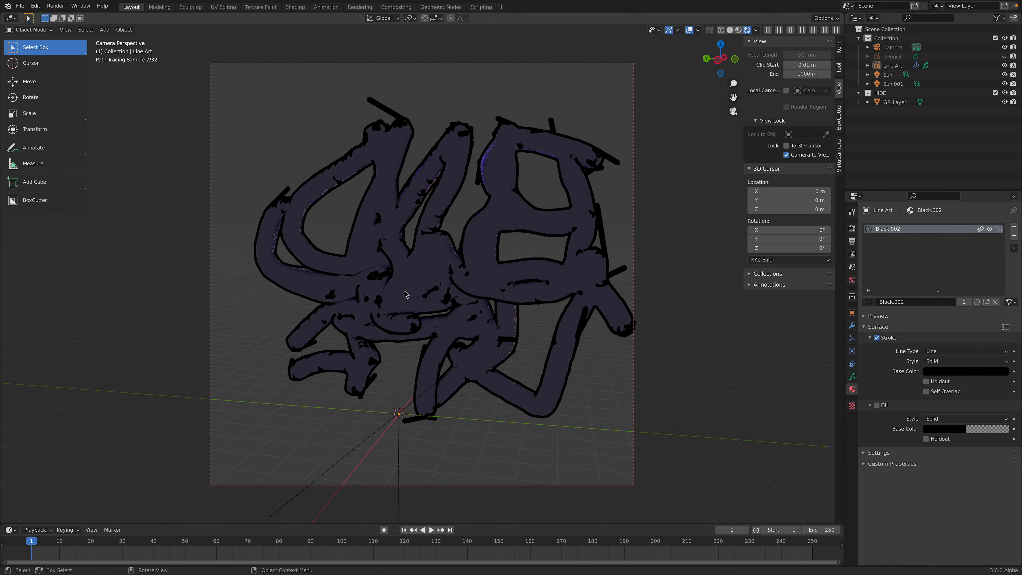
middle_click_drag(331, 281, 495, 274)
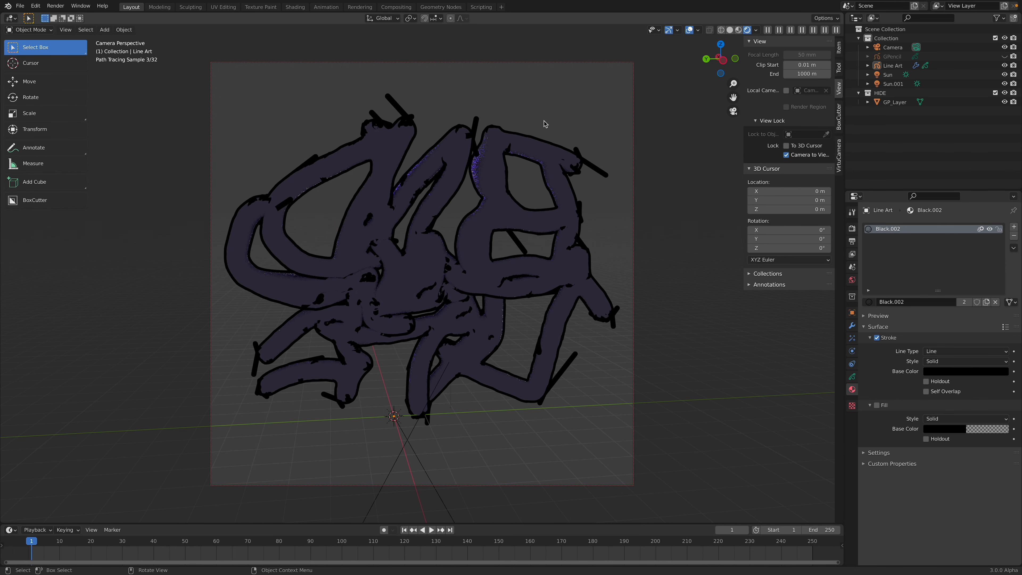
key("shift+a")
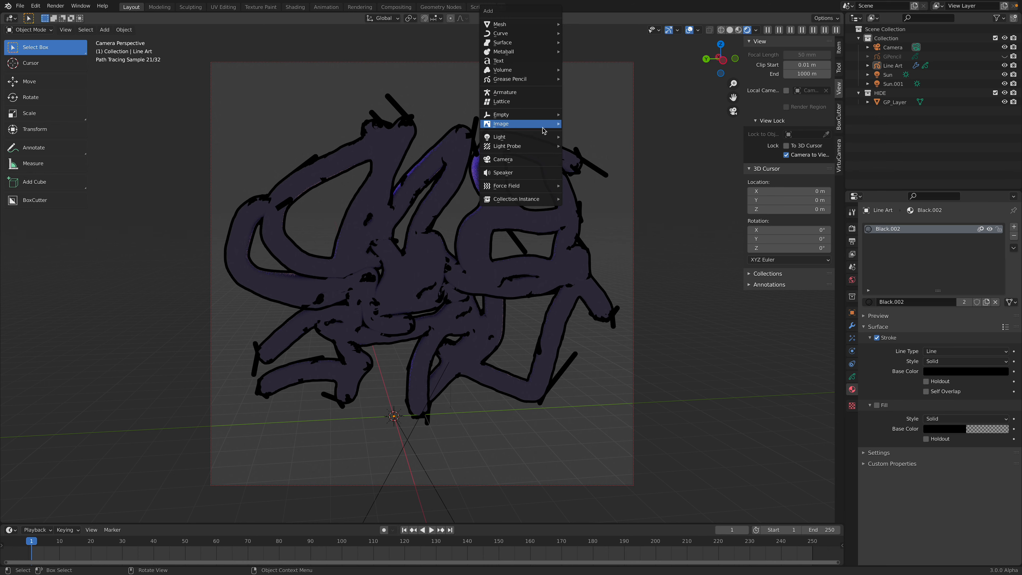
mouse_move(530, 140)
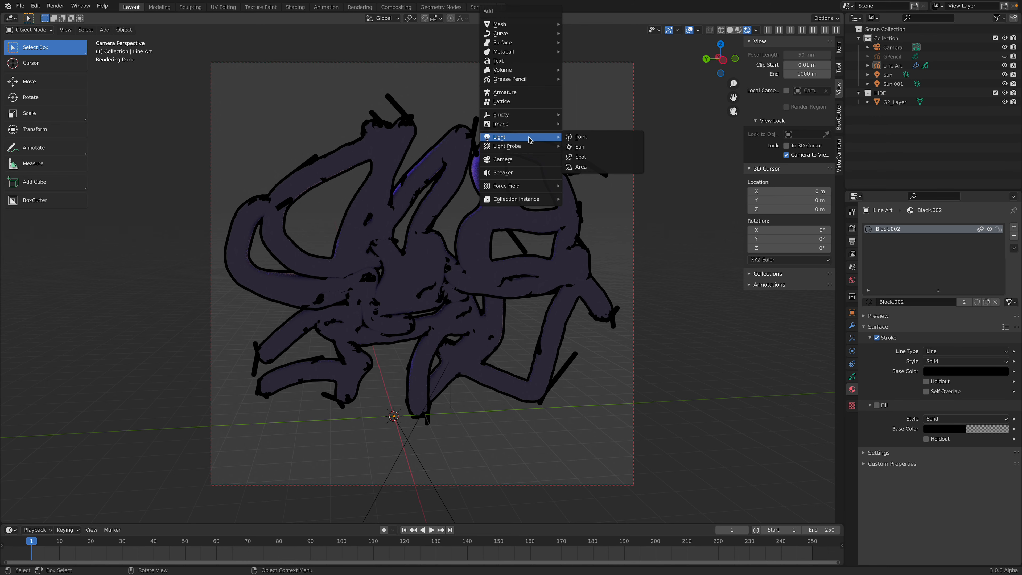
left_click(594, 149)
key("r")
key("r")
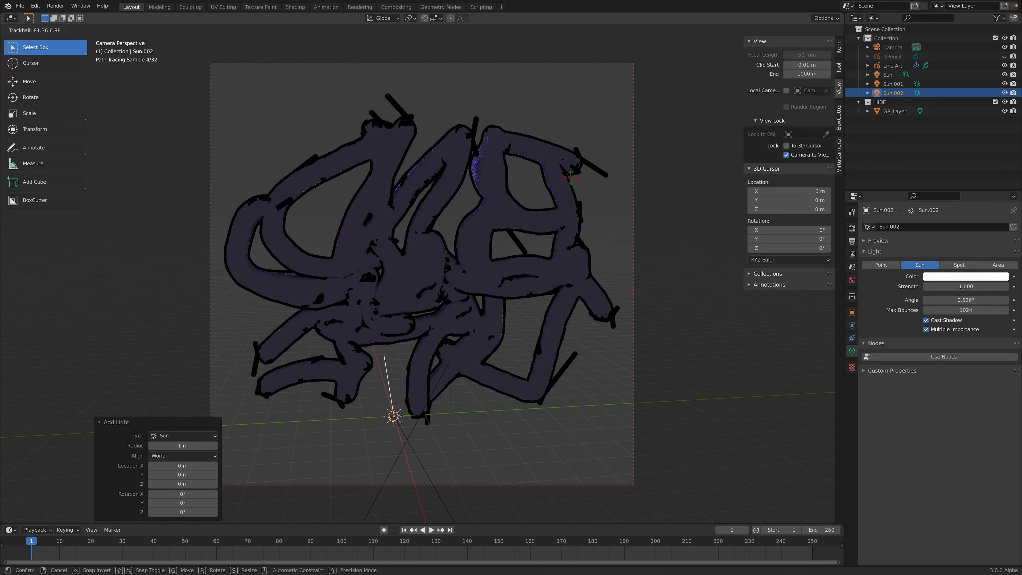
left_click(460, 223)
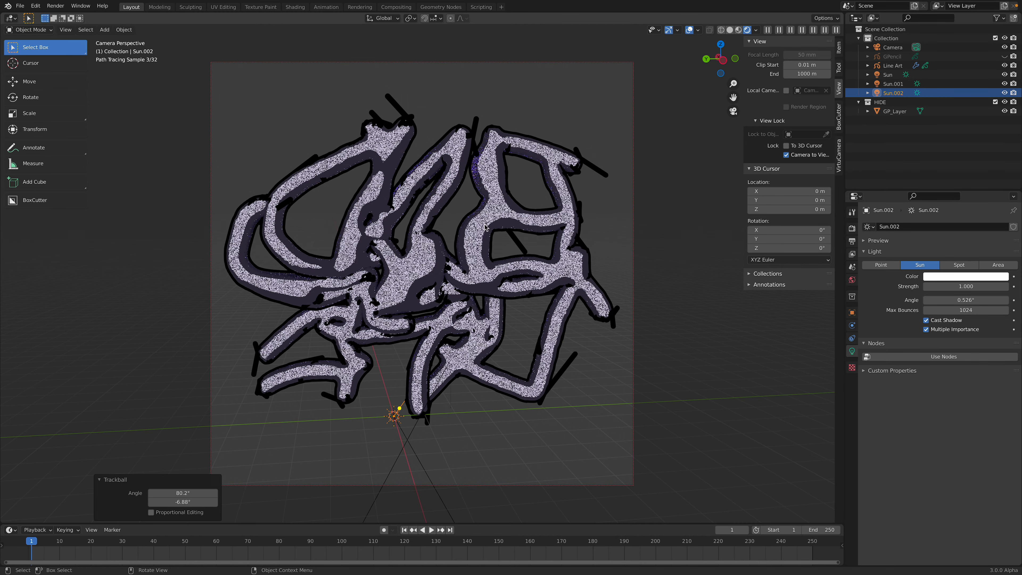
Step: Tint the third sun light green
left_click(960, 276)
left_click_drag(995, 211, 953, 186)
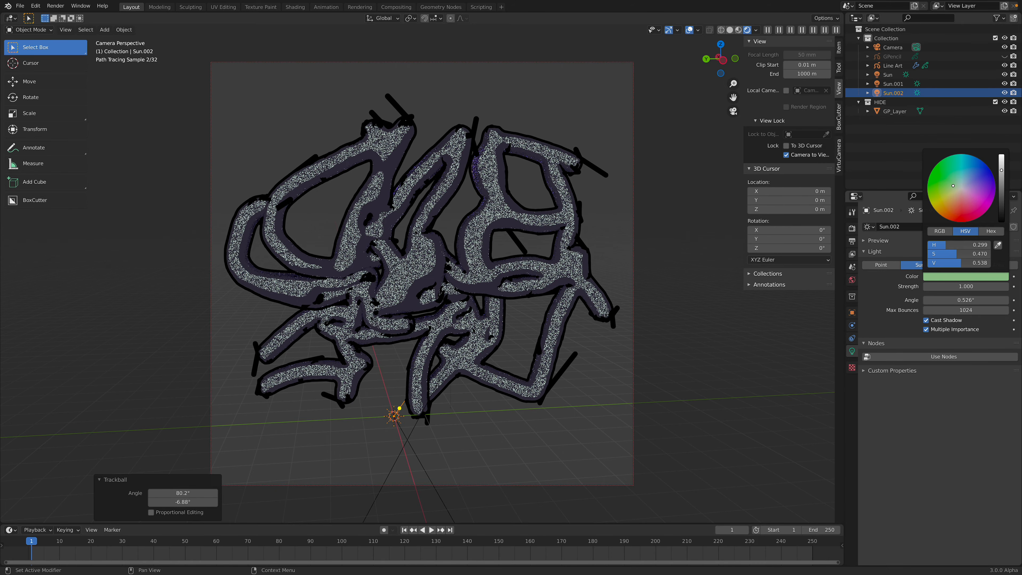
left_click(480, 197)
Step: Return to the front of the lettering, recolour the second sun light red (H 0.010, S 0.979, V 1.000) and save the file
middle_click_drag(350, 235, 550, 194)
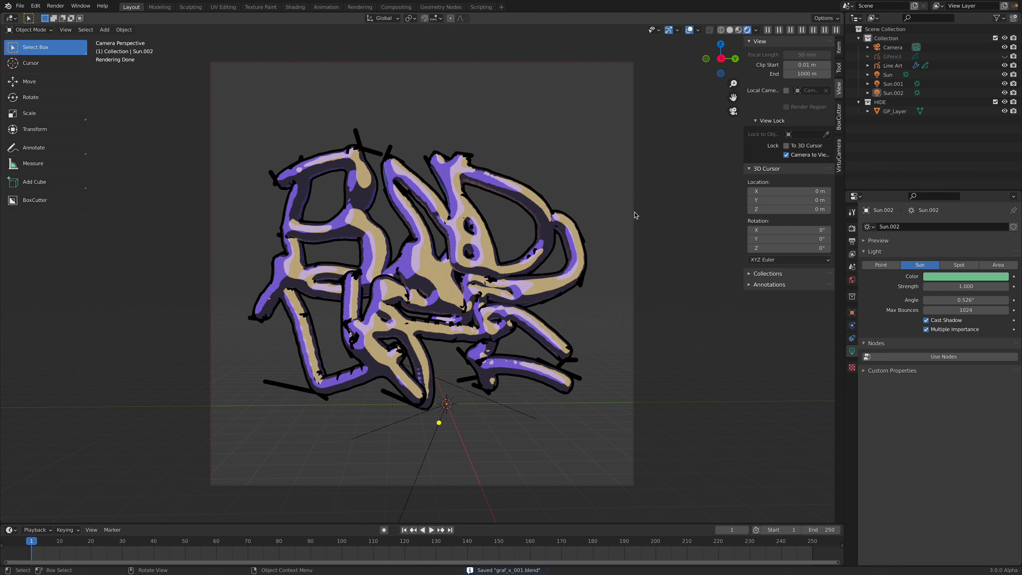
left_click(901, 93)
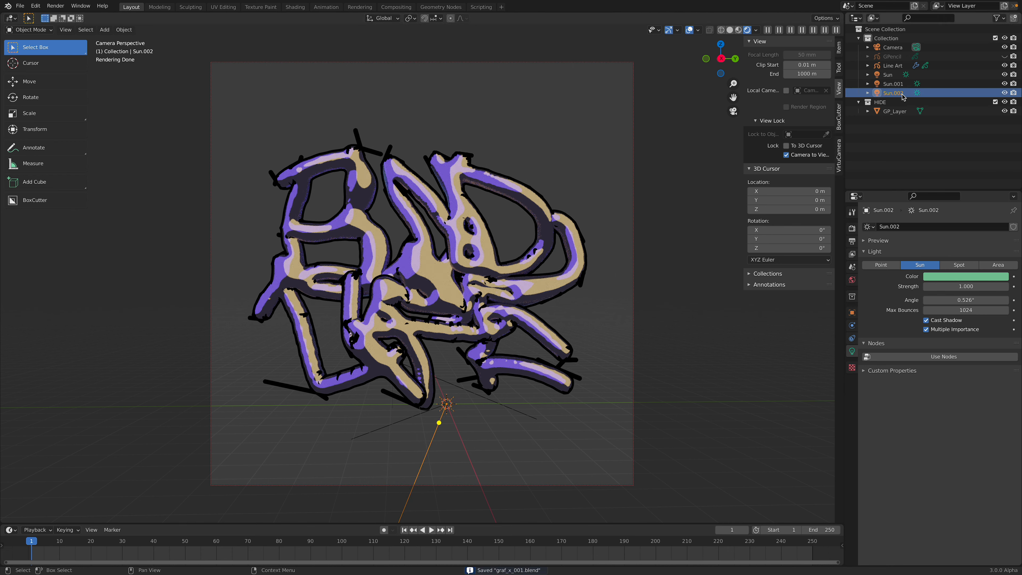
left_click(893, 84)
left_click(959, 276)
left_click_drag(980, 180, 956, 216)
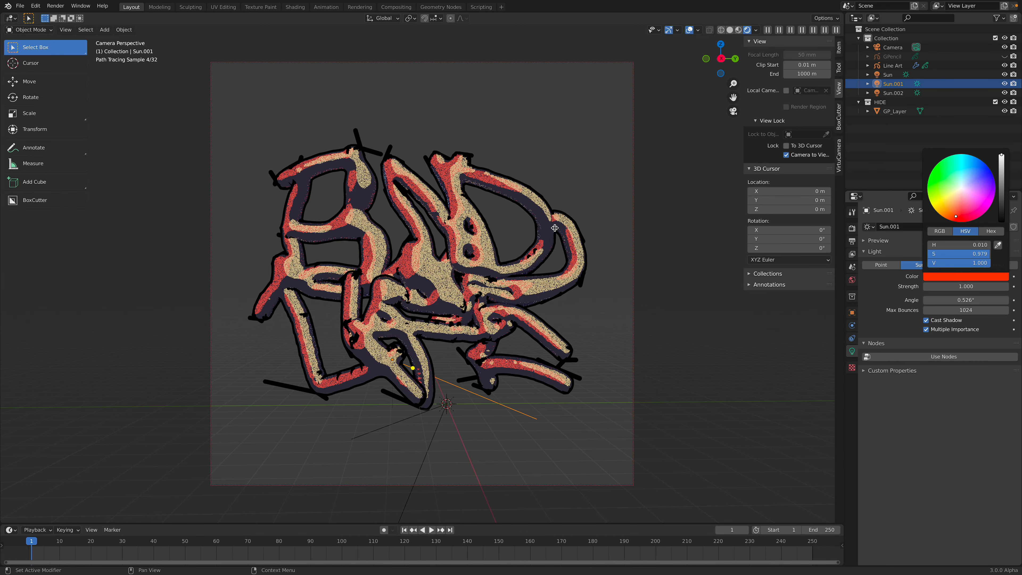
left_click(482, 148)
middle_click_drag(537, 159, 534, 169, "shift")
key("ctrl+s")
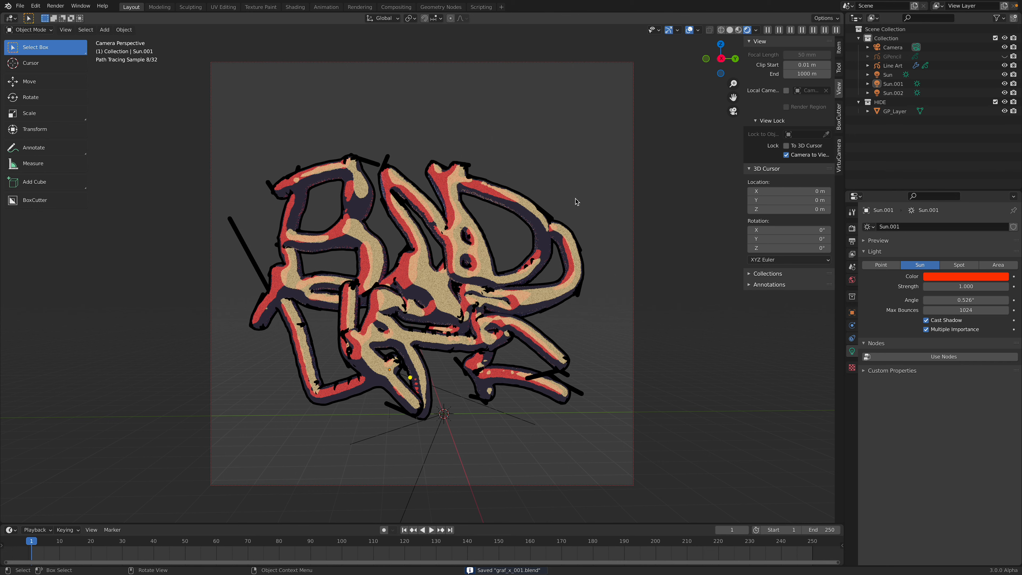
Step: Set the Line Art object's Length modifier to Start 0.1, End 0.4 and Overshoot 0.173, and save the file
left_click(892, 66)
left_click(852, 326)
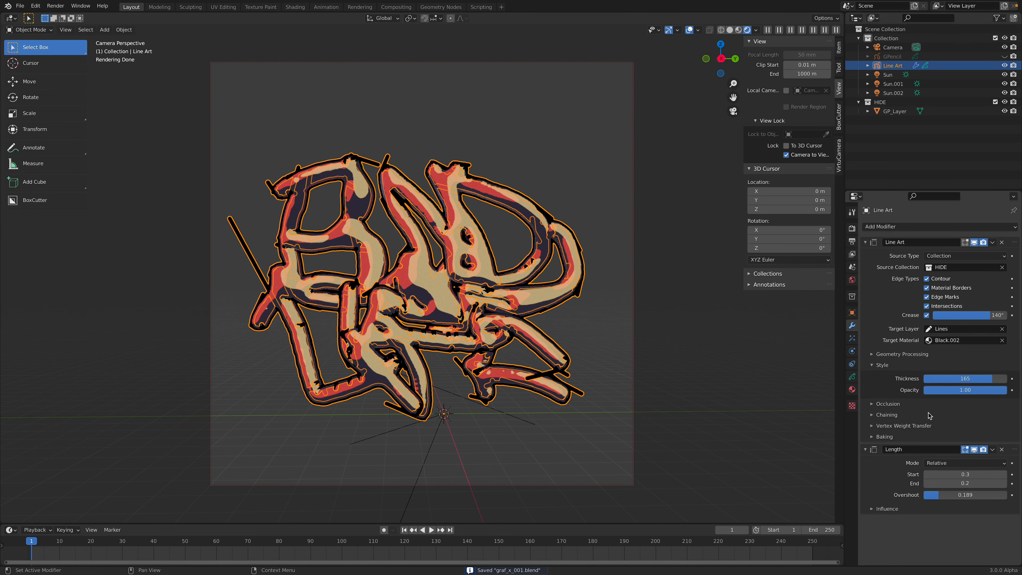
mouse_move(954, 498)
left_mouse_down()
mouse_move(942, 497)
mouse_move(976, 483)
mouse_move(964, 475)
left_mouse_up()
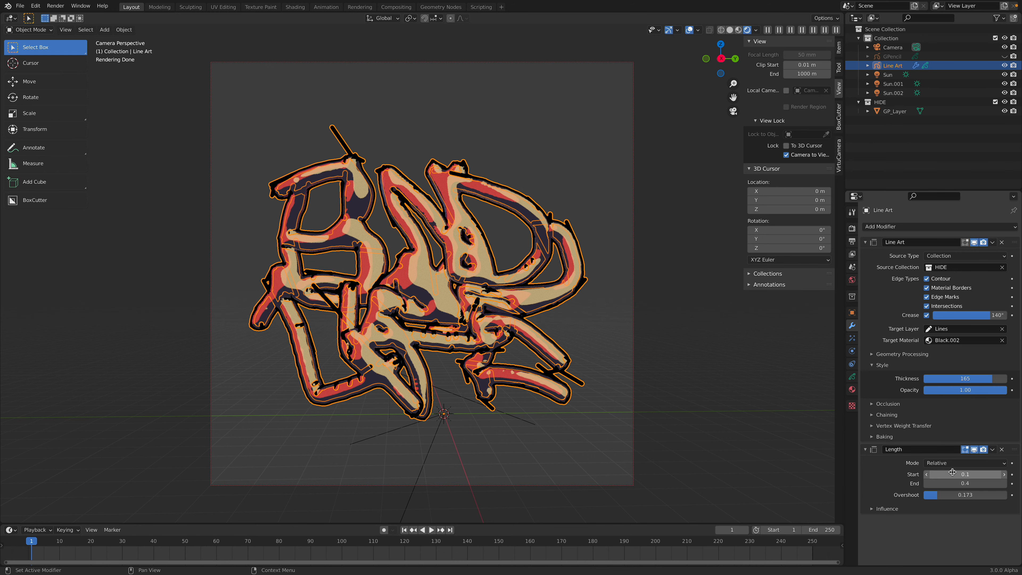
left_click(569, 171)
key("ctrl+s")
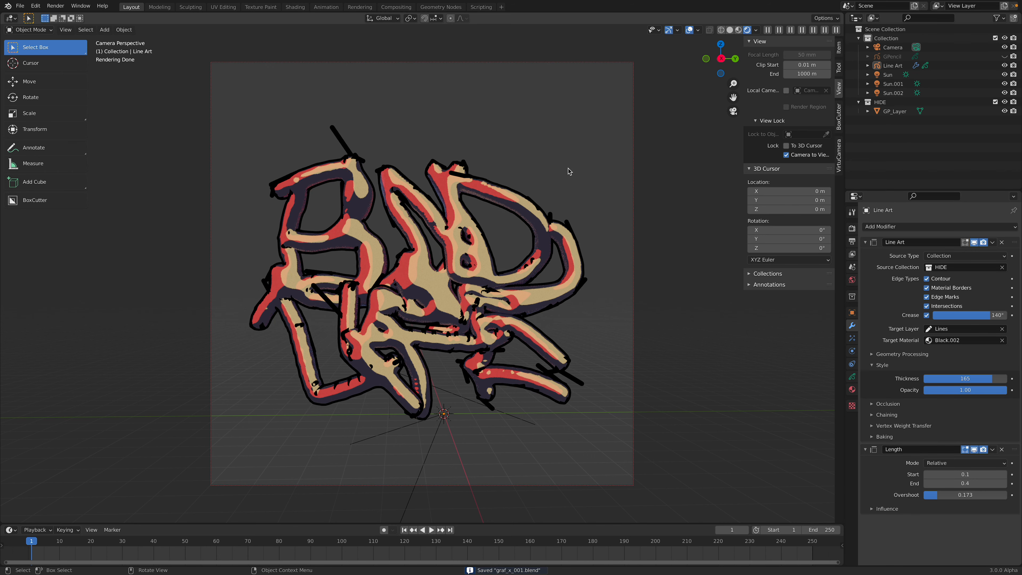
Step: Check the original Grease Pencil drawing by toggling its visibility, and add a new blank Grease Pencil object
left_click(1005, 56)
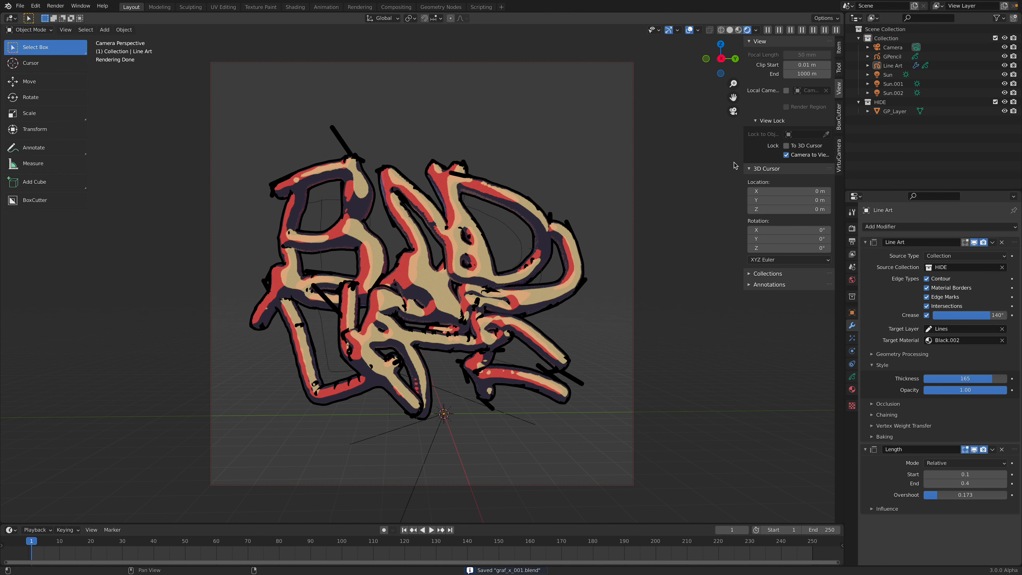
left_click(1005, 56)
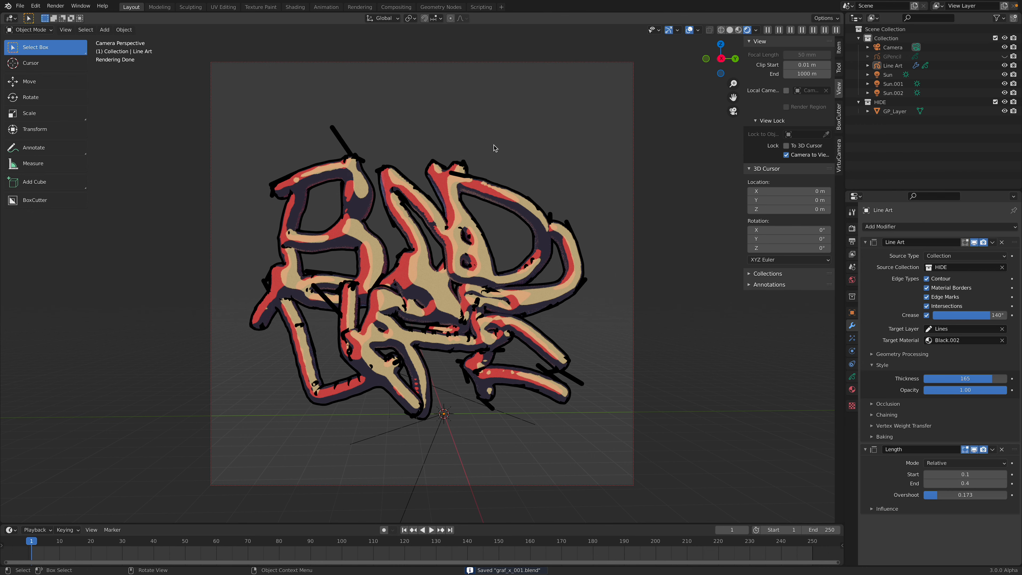
key("shift+a")
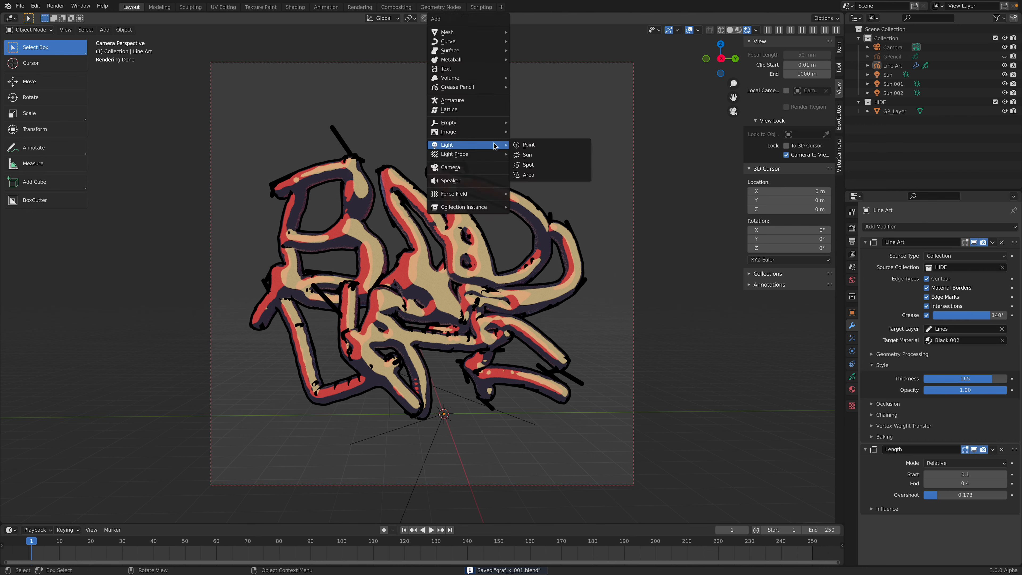
key("shift+a")
mouse_move(411, 77)
left_click(449, 82)
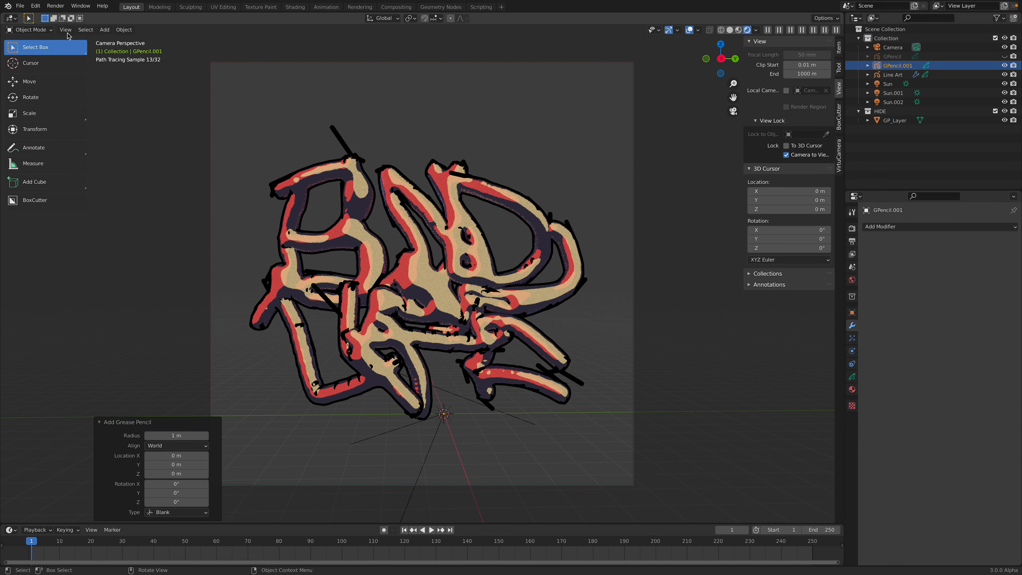
Step: Enter Draw mode on the new Grease Pencil object and draw two vertical drip lines beneath the lettering's lower-left stroke with the Line tool
left_click(30, 29)
left_click(28, 70)
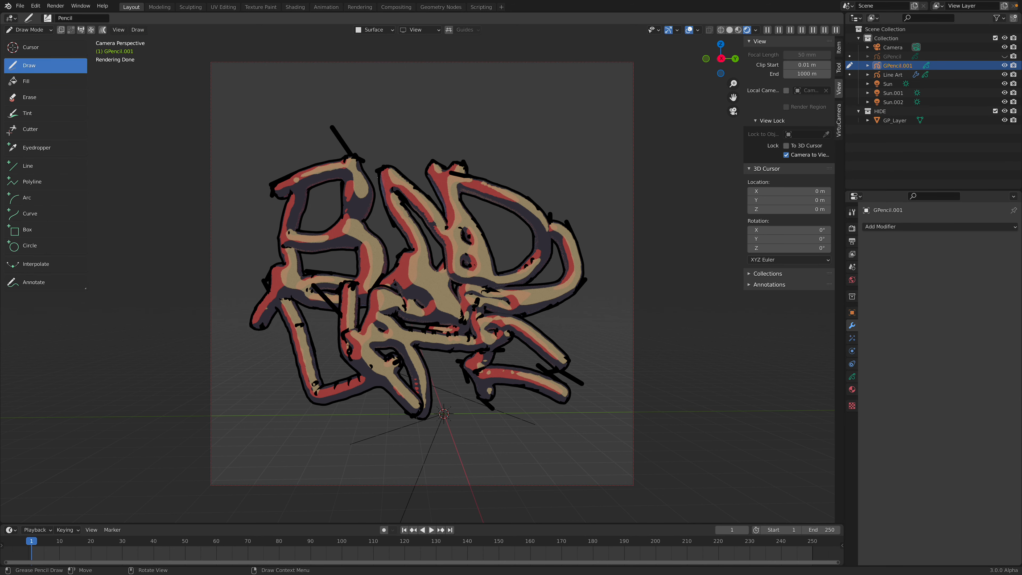
left_click(383, 31)
left_click(27, 167)
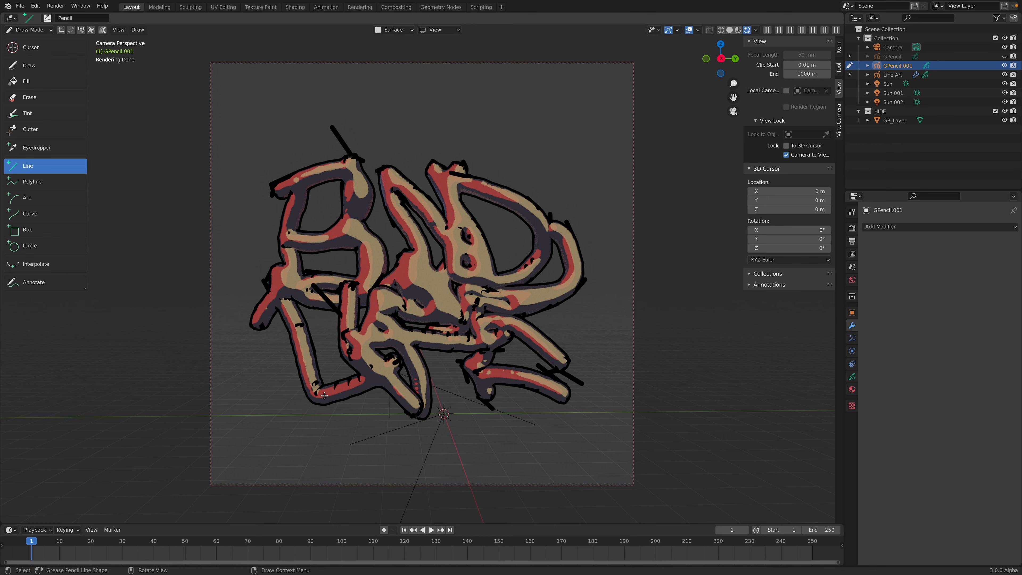
left_click(325, 431)
left_click_drag(325, 447, 325, 447)
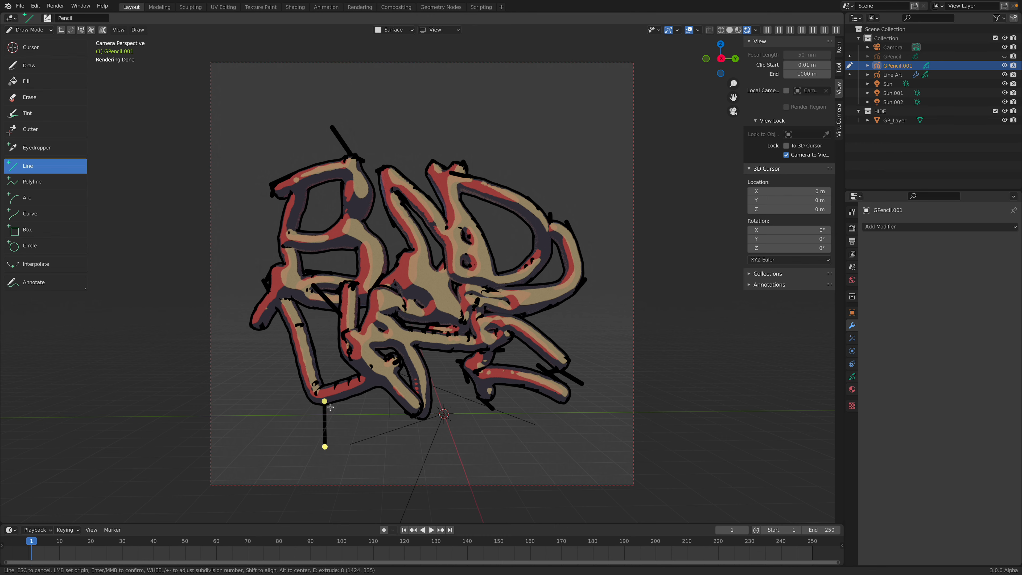
key("Return")
left_click_drag(332, 399, 332, 426)
key("Return")
Step: Draw two vertical drip lines beneath the lower-right stroke's end and two more inside the large D
left_click_drag(541, 386, 539, 441)
key("Return")
left_click_drag(549, 389, 548, 418)
key("Return")
left_click_drag(496, 198, 494, 231)
key("Return")
left_click_drag(502, 198, 503, 224)
key("Return")
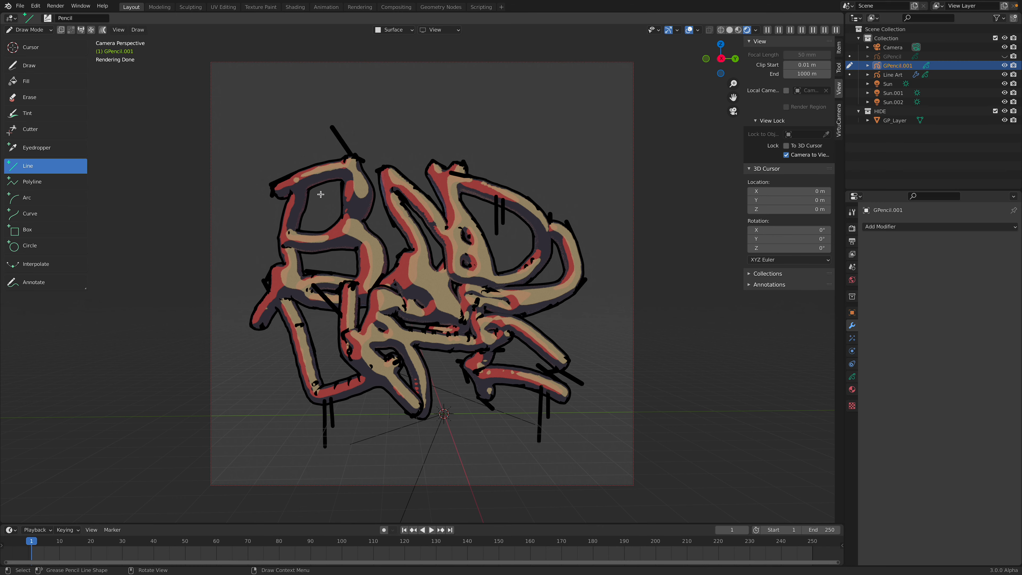
Step: Draw drip lines beneath the crossbar of the left letter and two more under the end of its outer left arm
mouse_move(316, 306)
left_mouse_down()
mouse_move(316, 336)
mouse_move(321, 322)
left_mouse_up()
key("Return")
key("Return")
mouse_move(335, 305)
middle_mouse_down()
mouse_move(398, 306)
mouse_move(342, 319)
middle_mouse_up()
left_click(313, 348)
key("Return")
left_click_drag(322, 316, 323, 346)
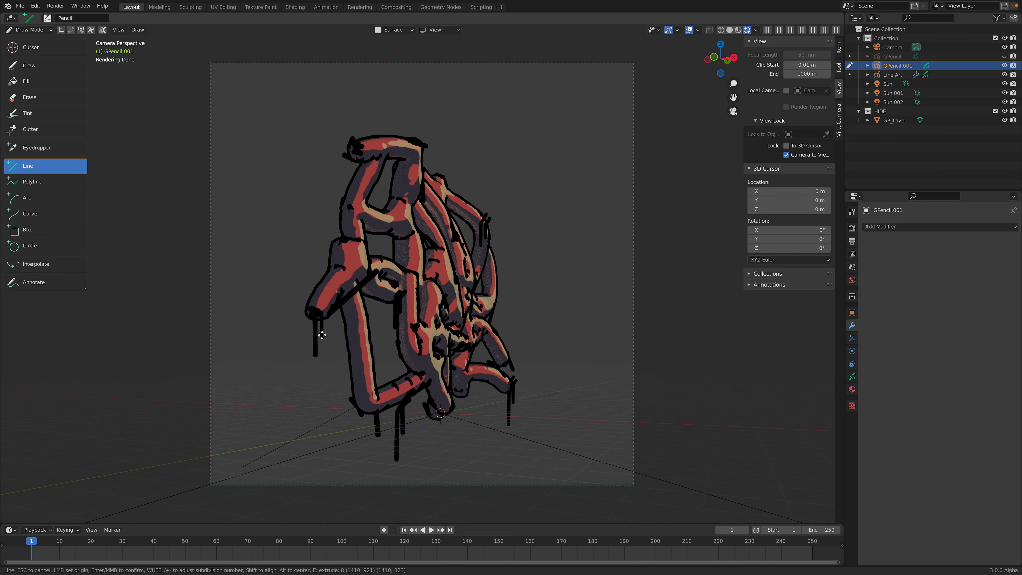
key("Return")
Step: On the back of the lettering, draw two drip lines beneath the central strokes and another inside the upper loop
middle_click_drag(370, 320, 298, 326)
middle_click_drag(321, 266, 429, 307)
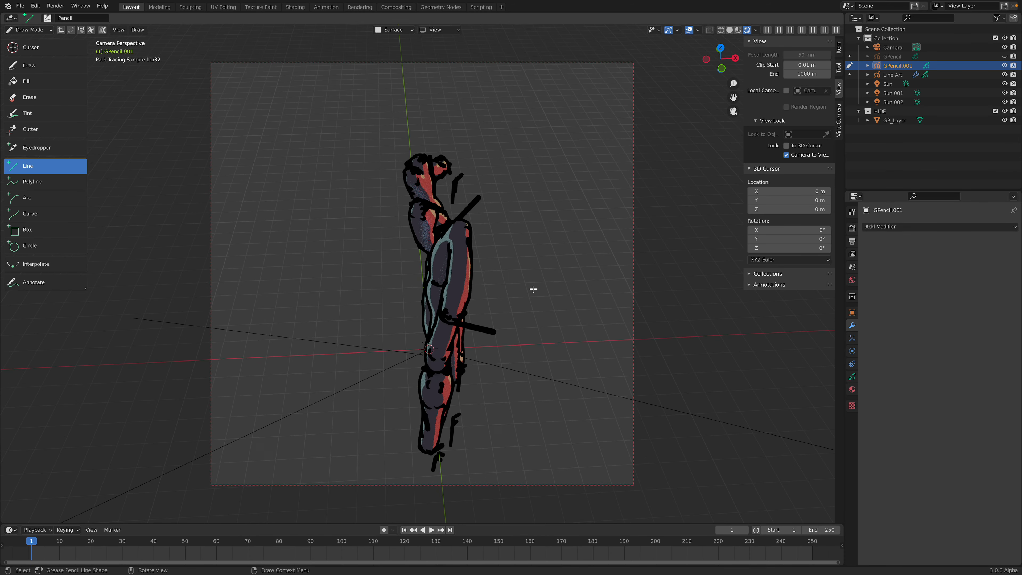
middle_click_drag(524, 291, 400, 325)
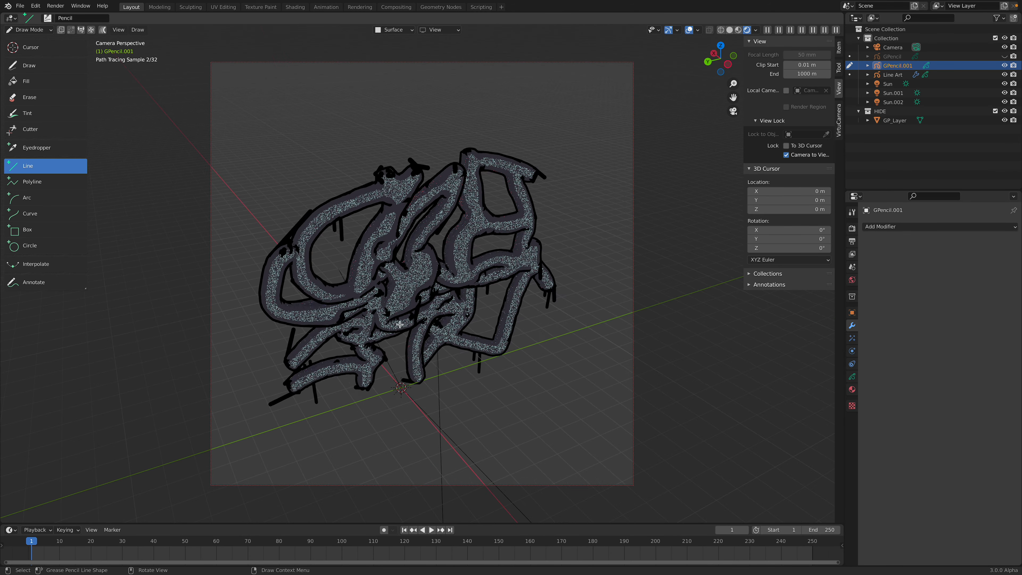
left_click_drag(393, 311, 394, 350)
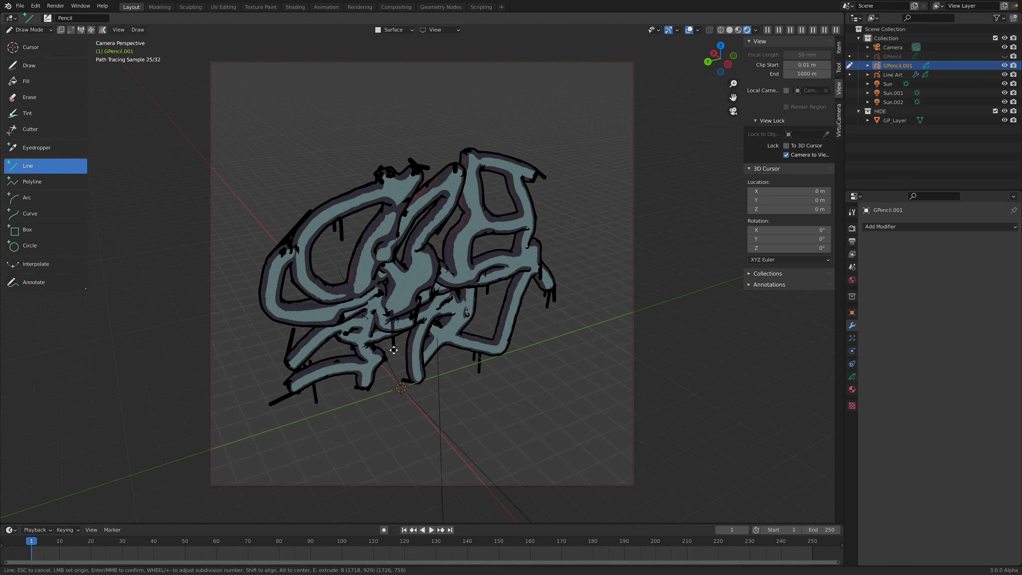
left_click_drag(398, 308, 402, 335)
key("Return")
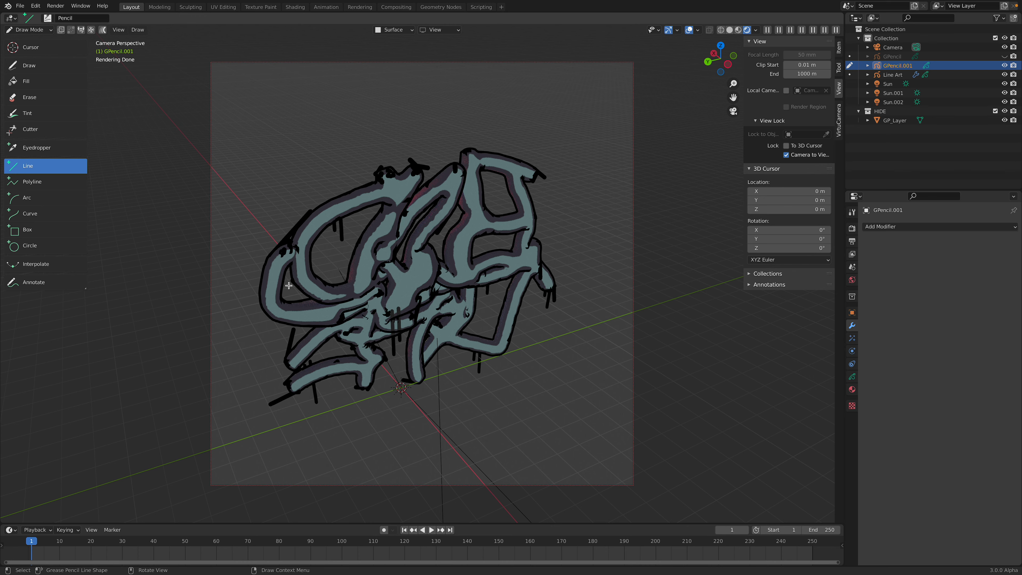
middle_click_drag(292, 259, 438, 241)
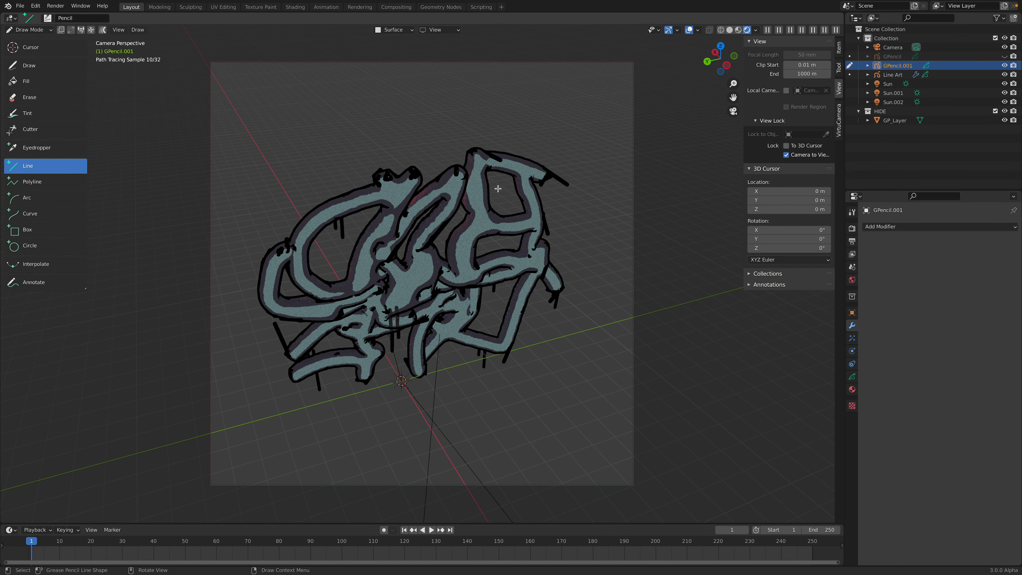
mouse_move(499, 168)
left_mouse_down()
mouse_move(498, 192)
mouse_move(505, 182)
left_mouse_up()
key("Return")
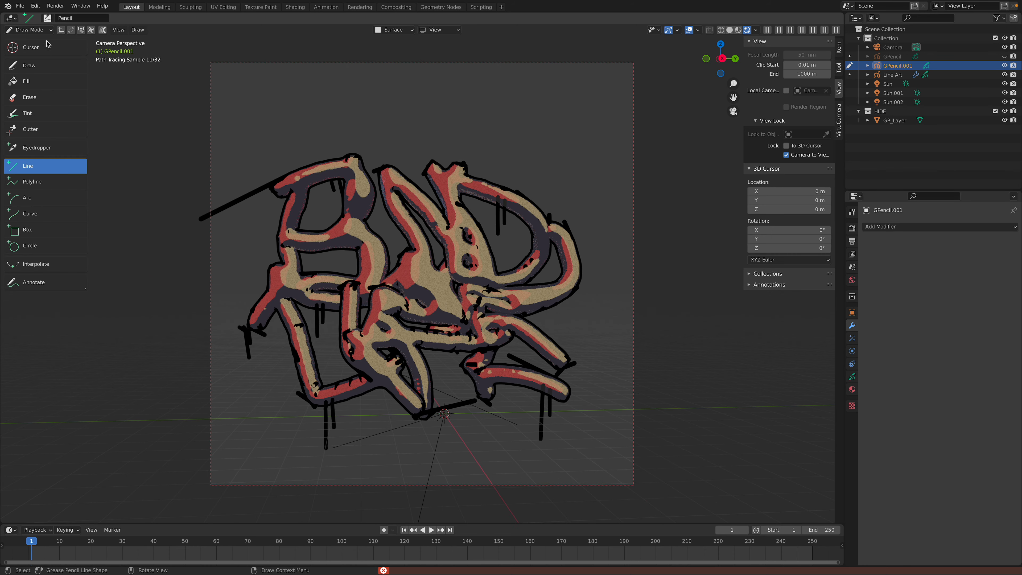
Step: Return to Object Mode and save the file
left_click(29, 29)
left_click(25, 39)
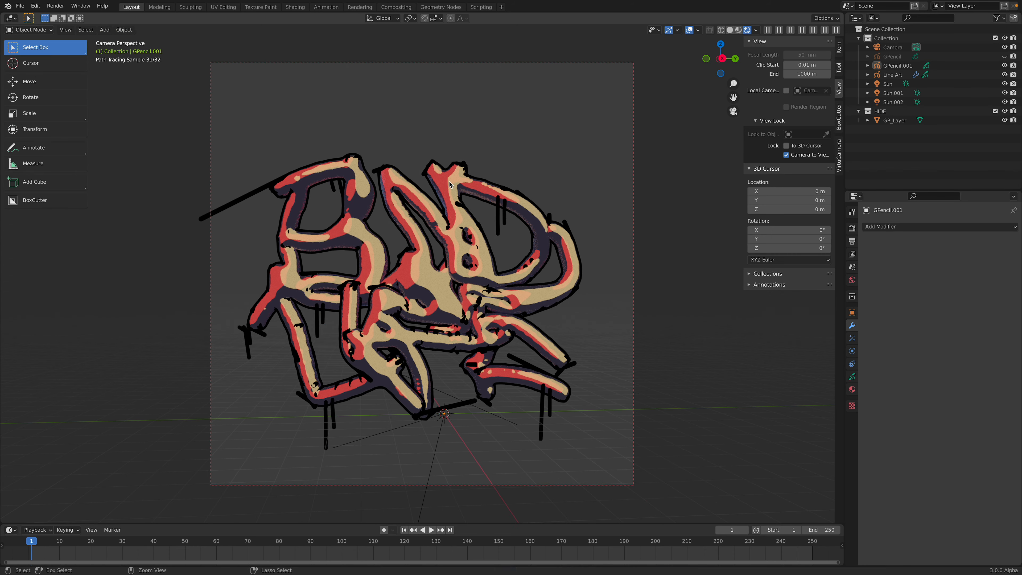
key("ctrl+s")
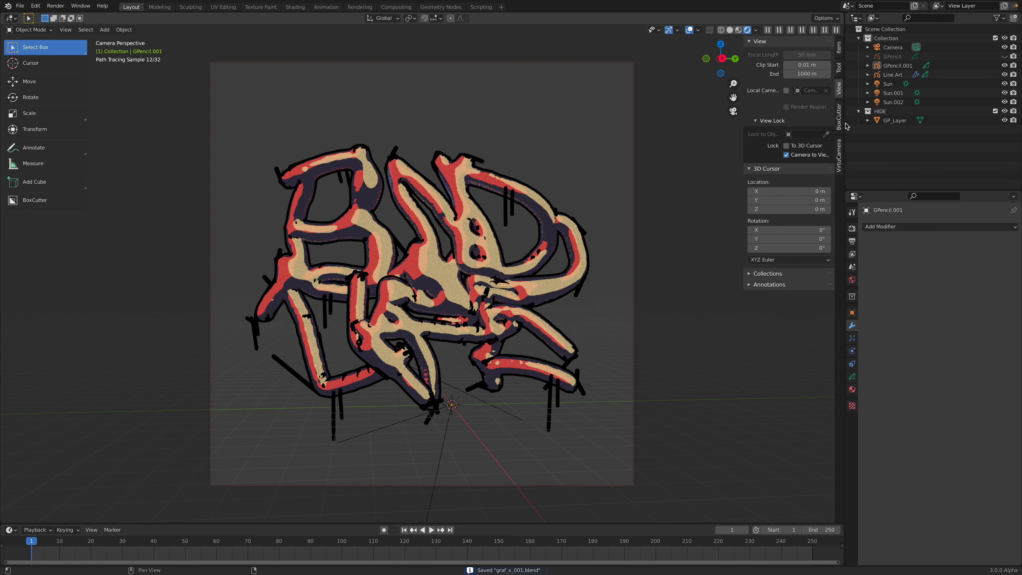
Step: Rotate all three sun lights together by 2.29° with trackball rotation, deselect them and save the file
left_click(888, 84)
left_click(893, 102, "shift")
key("r")
key("r")
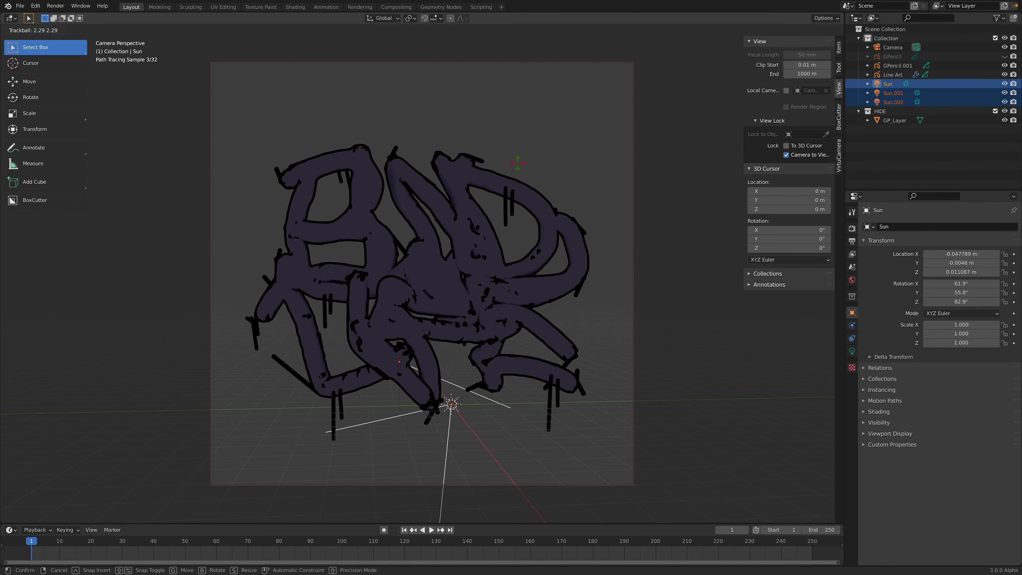
left_click(518, 163)
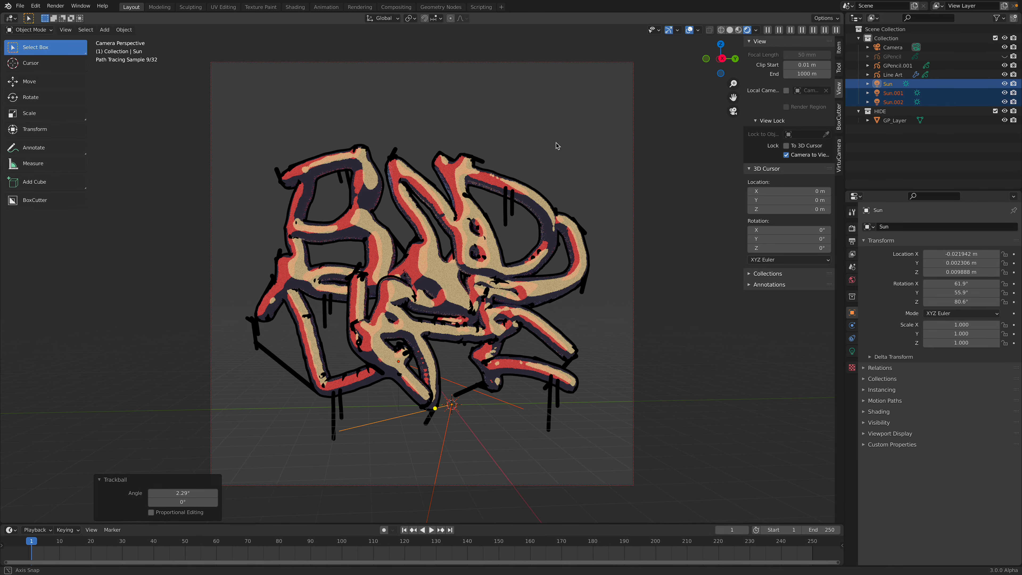
middle_click_drag(557, 148, 559, 155)
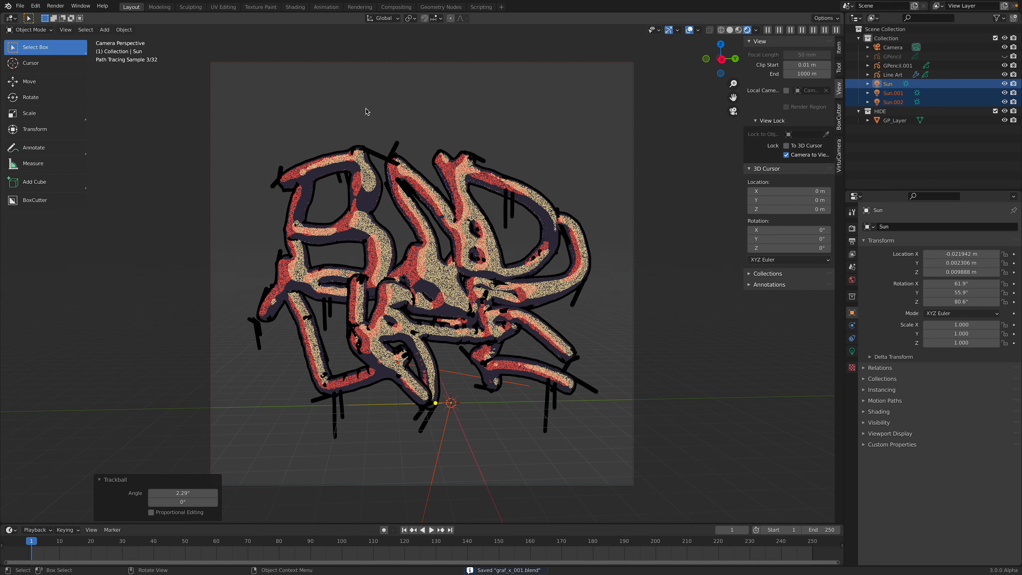
middle_click_drag(430, 151, 480, 151)
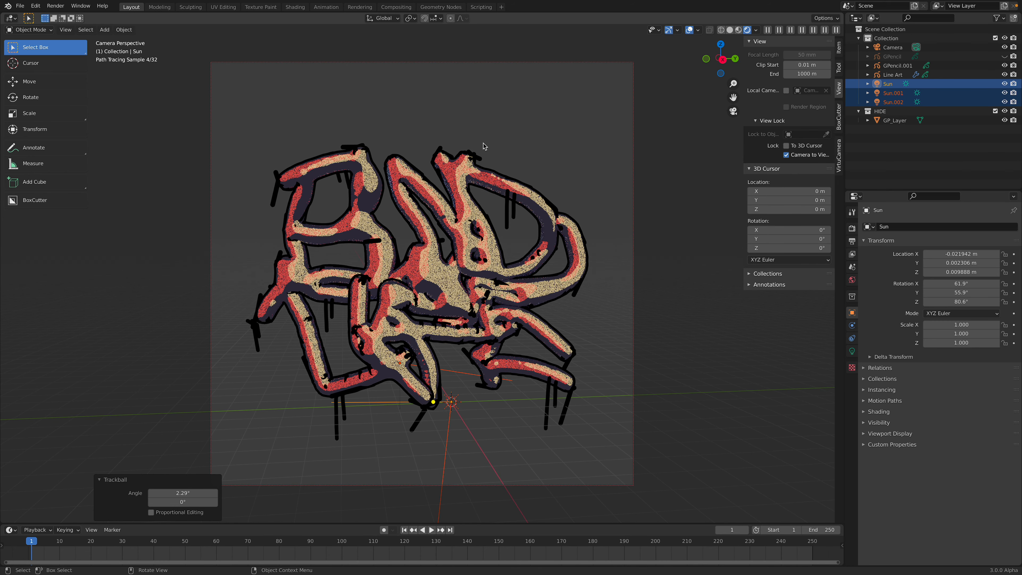
left_click(532, 129)
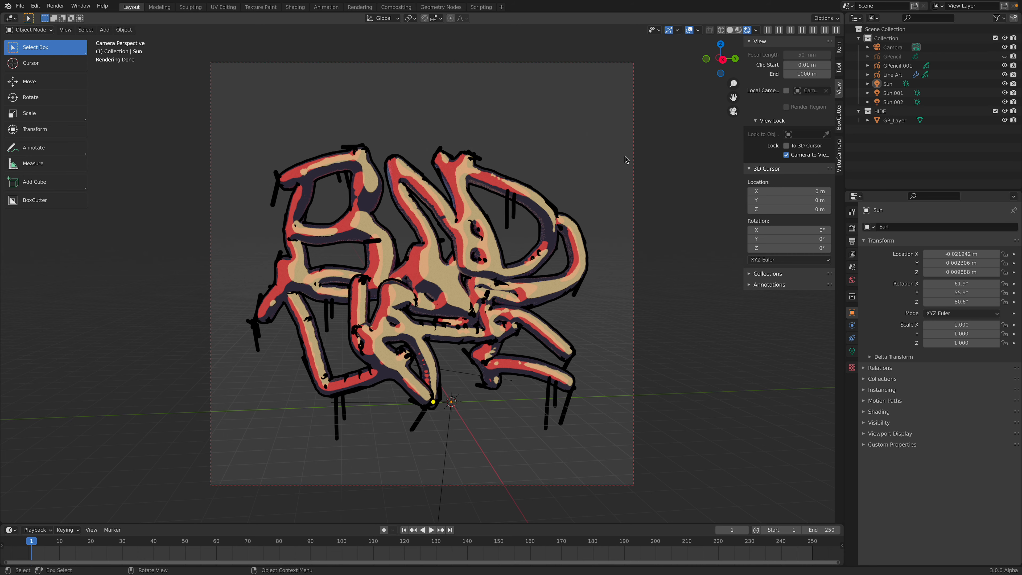
key("ctrl+s")
Step: Open the recent file graf_001.blend and save it under the new name graf_002.blend
left_click(20, 6)
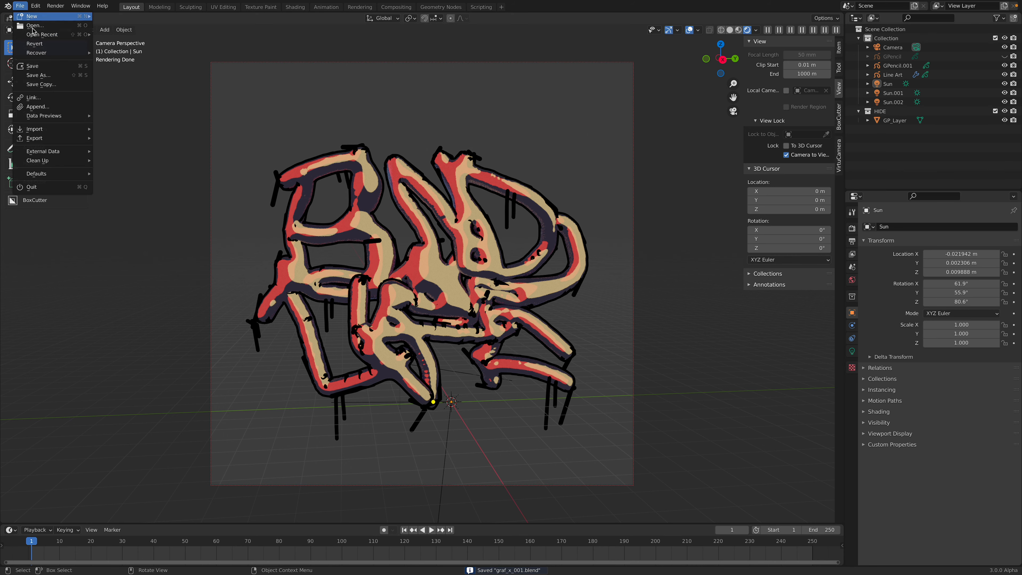
mouse_move(57, 34)
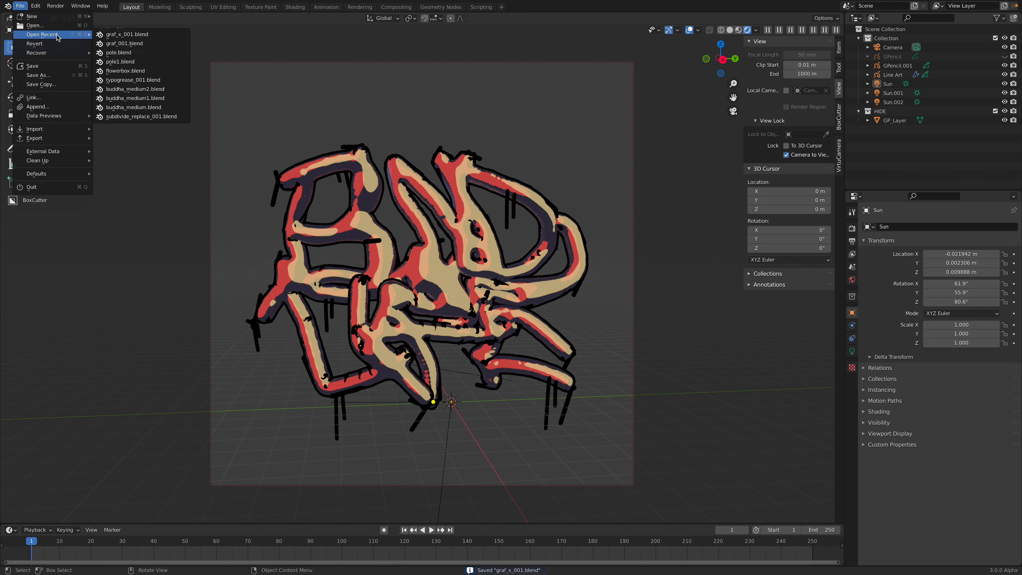
left_click(129, 43)
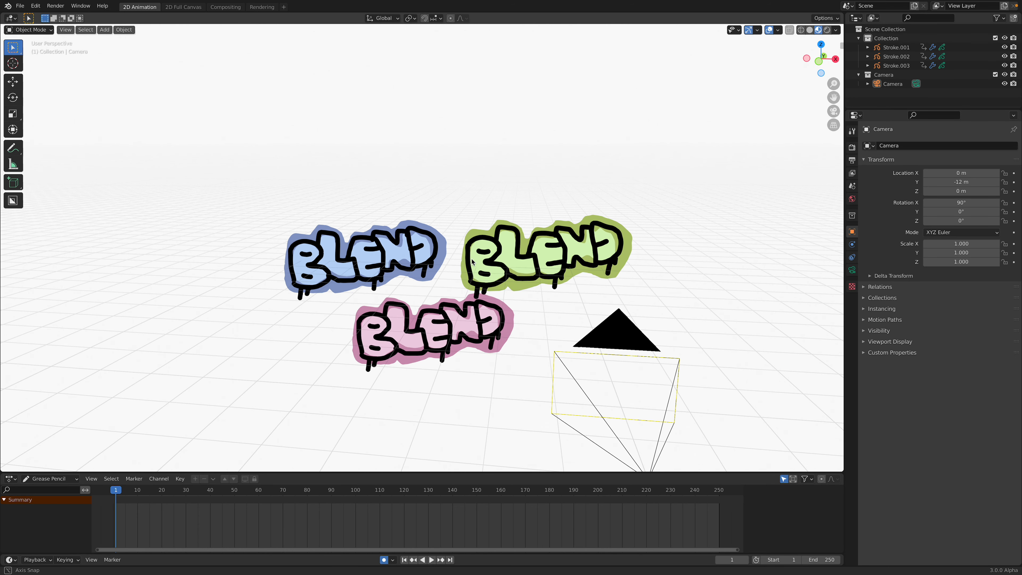
left_click(20, 6)
left_click(53, 76)
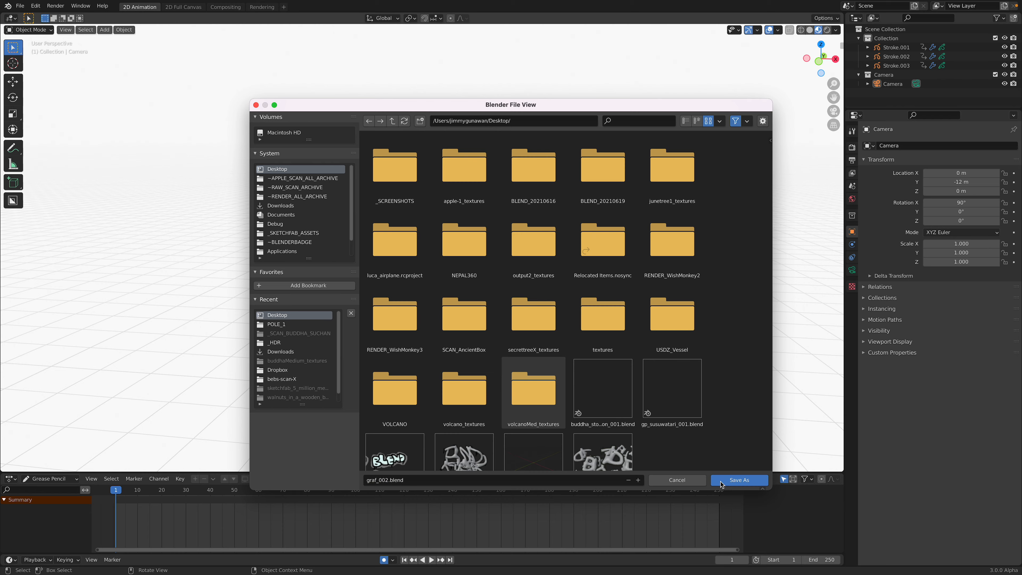
left_click(739, 480)
Step: Copy the three BLEND drawings and open the recent file typogrease_001.blend without saving the current changes
left_click(431, 274, "shift")
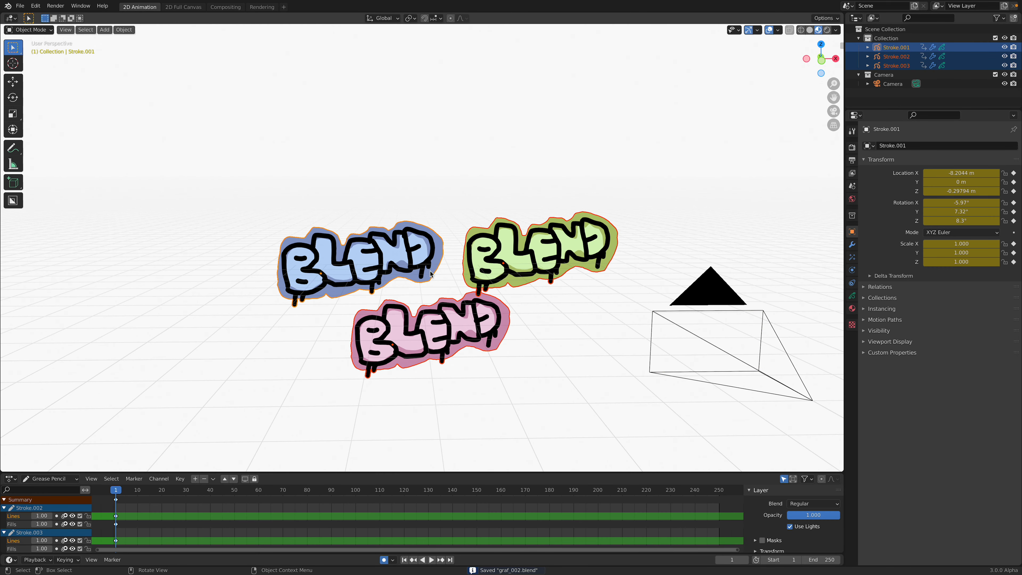
key("super+c")
left_click(19, 5)
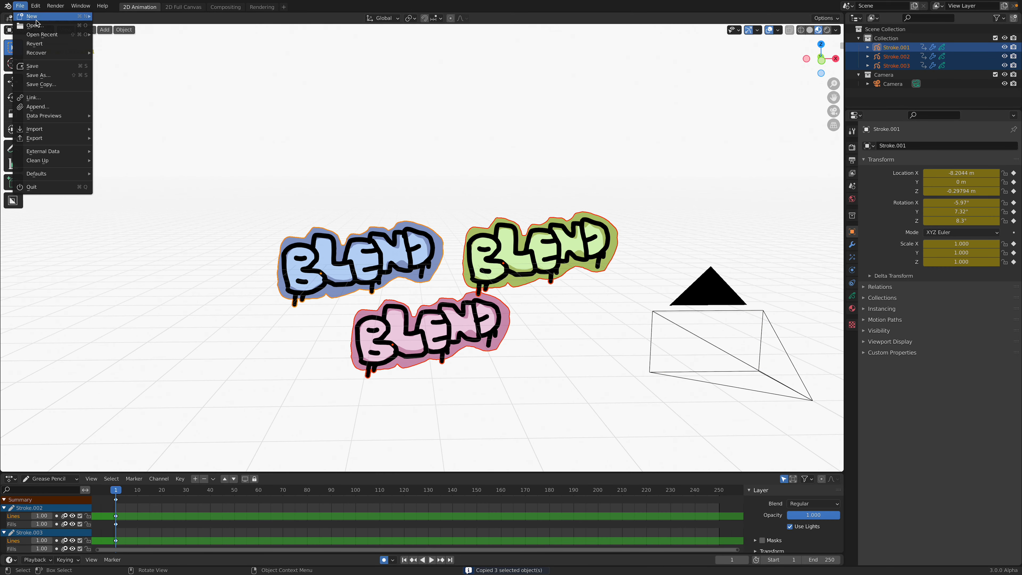
mouse_move(43, 34)
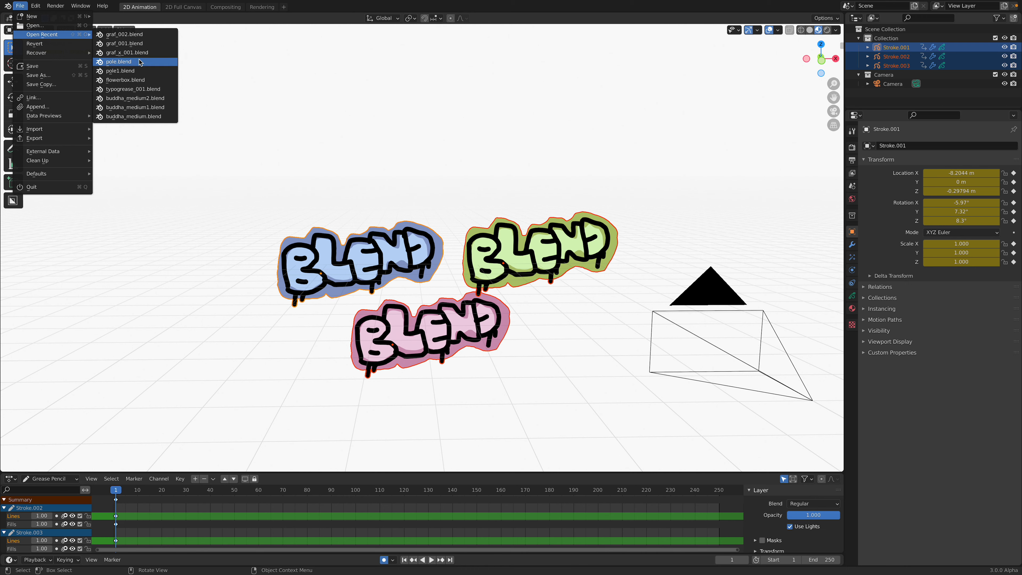
left_click(144, 89)
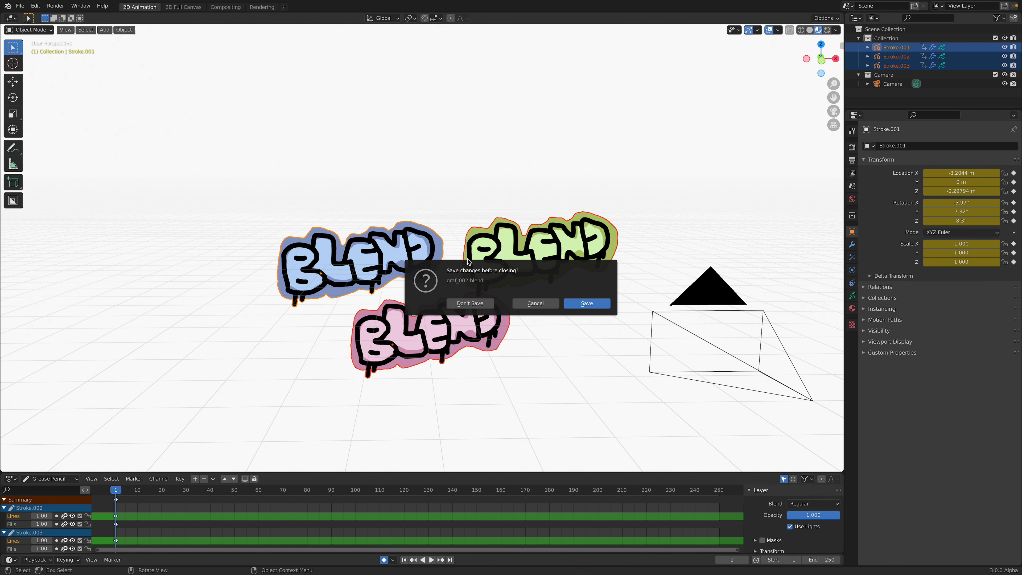
left_click(470, 303)
Step: Show the scene in Rendered shading, then rotate the small upper-right lettering copy and move it to the artwork's upper left
middle_click_drag(468, 277, 474, 272)
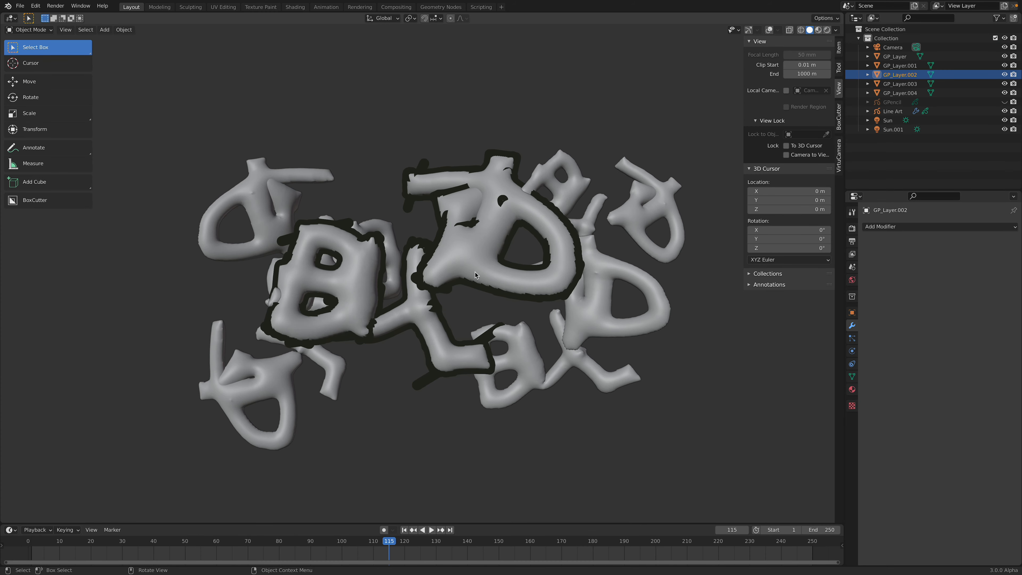
left_click(828, 31)
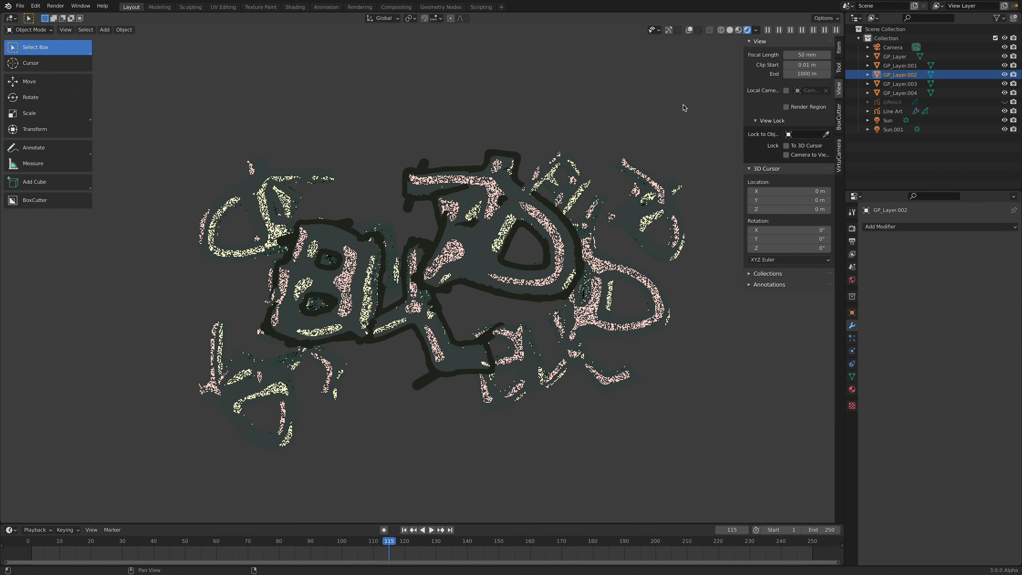
left_click(599, 197)
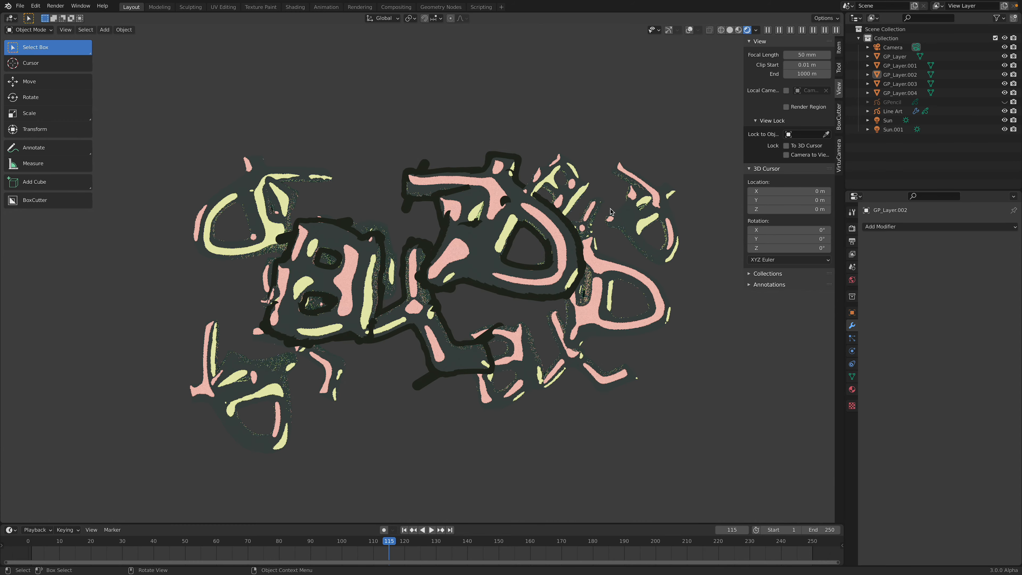
left_click(635, 221)
key("g")
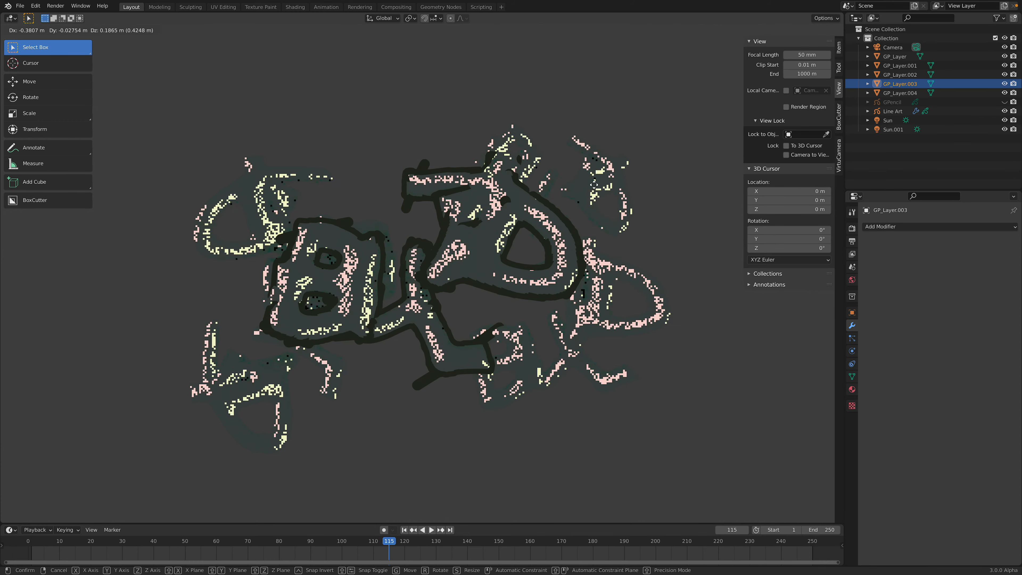
left_click(596, 197)
key("r")
key("r")
left_click(523, 179)
key("g")
left_click(335, 169)
Step: Duplicate the lettering copy to the artwork's upper right, rotate the duplicate and undo its last move
key("shift+d")
left_click(588, 195)
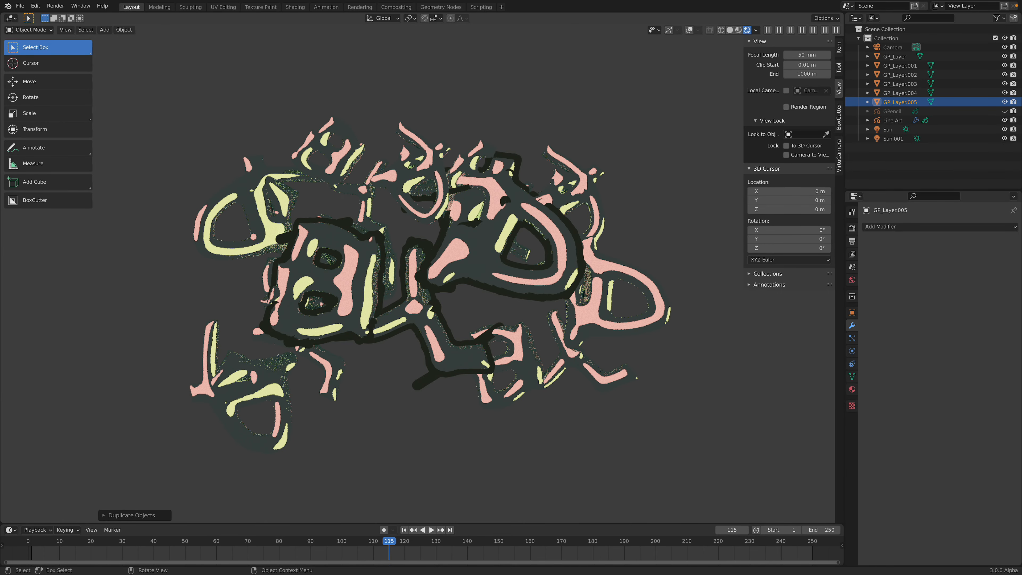
key("r")
left_click(511, 100)
key("g")
left_click(522, 115)
key("super+z")
Step: Reopen graf_002.blend from the recent files, discarding the changes to typogrease_001.blend
left_click(18, 7)
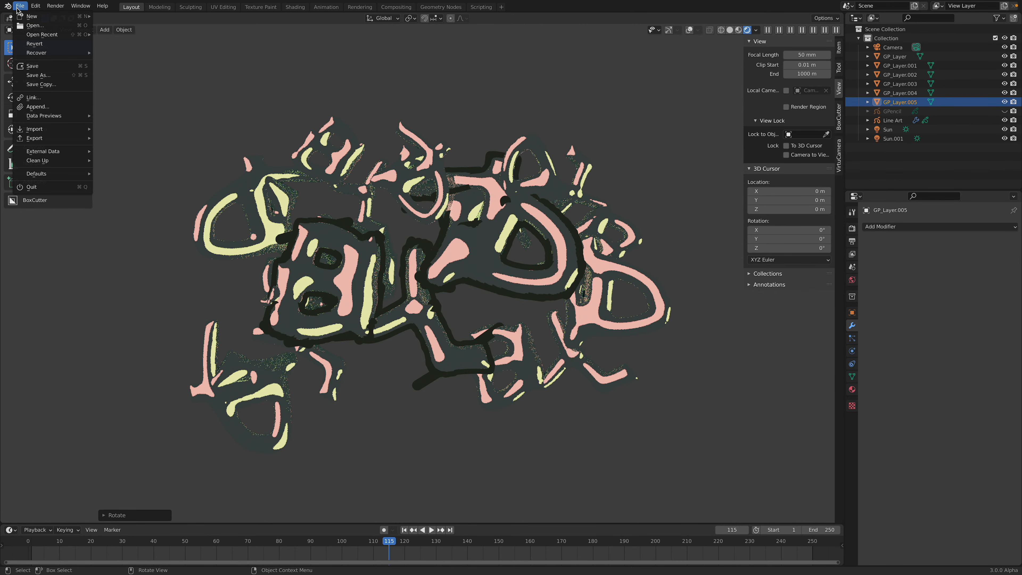
mouse_move(42, 34)
left_click(121, 45)
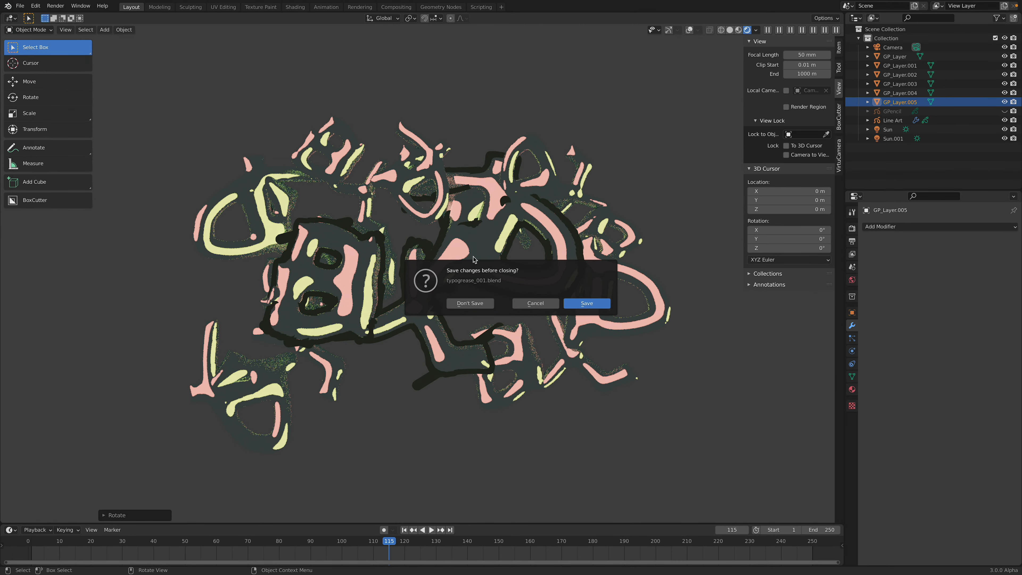
left_click(489, 301)
Step: Select the green, blue and pink BLEND drawings together and copy them
left_click(514, 261)
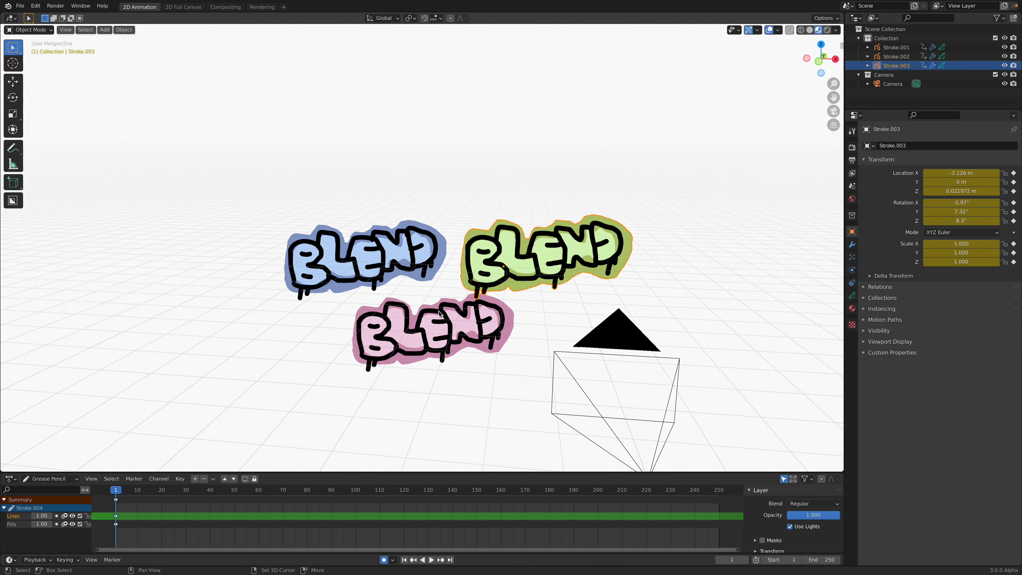
left_click(418, 262, "shift")
left_click(439, 324, "shift")
key("super+c")
Step: Open the recent file graf_x_001.blend without saving the changes to graf_002.blend
left_click(20, 6)
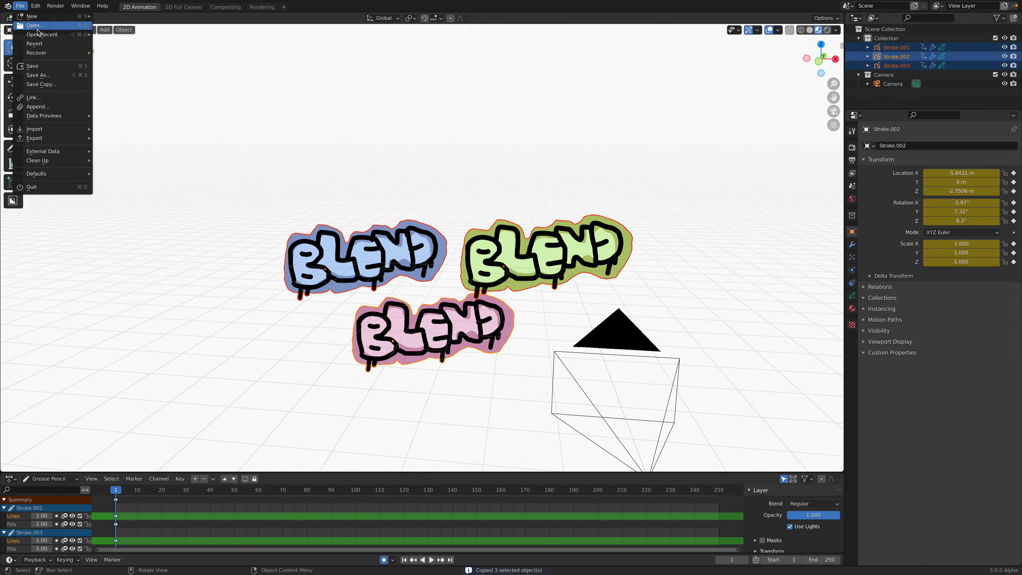
mouse_move(42, 35)
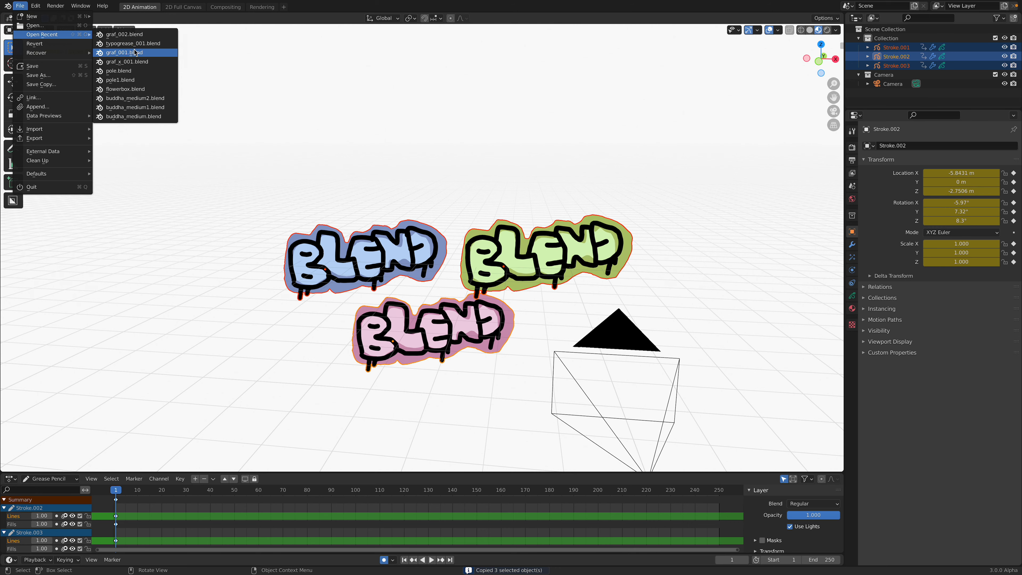
left_click(145, 65)
left_click(491, 302)
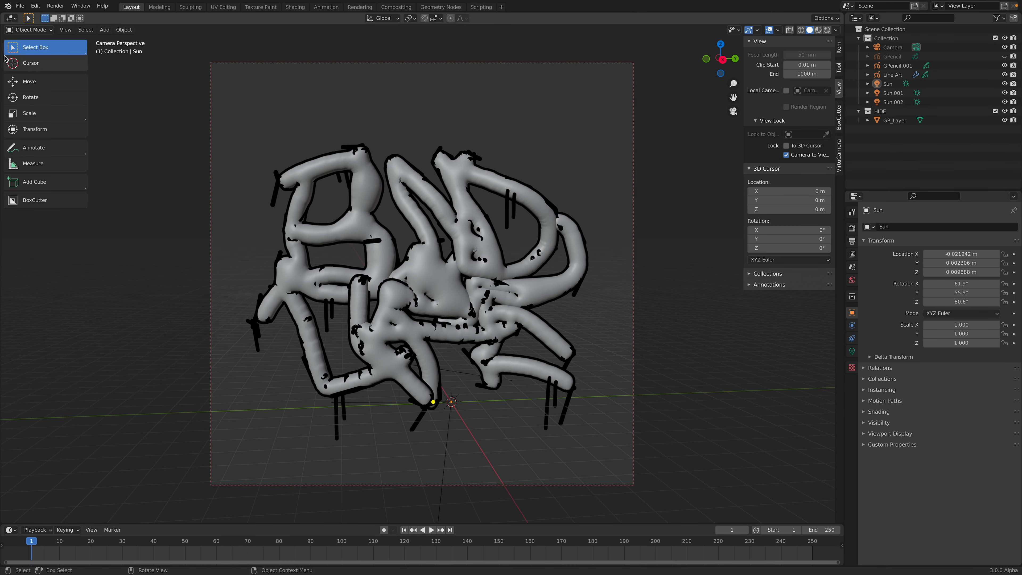
Step: Save the file on the Desktop as the incremented version graf_x_002.blend
left_click(19, 6)
left_click(30, 75)
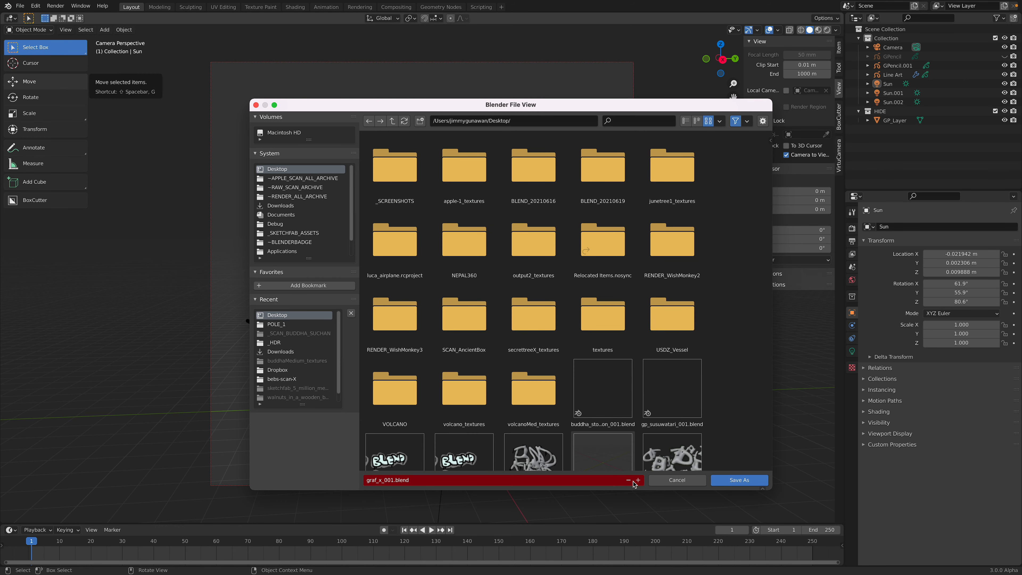
left_click(725, 480)
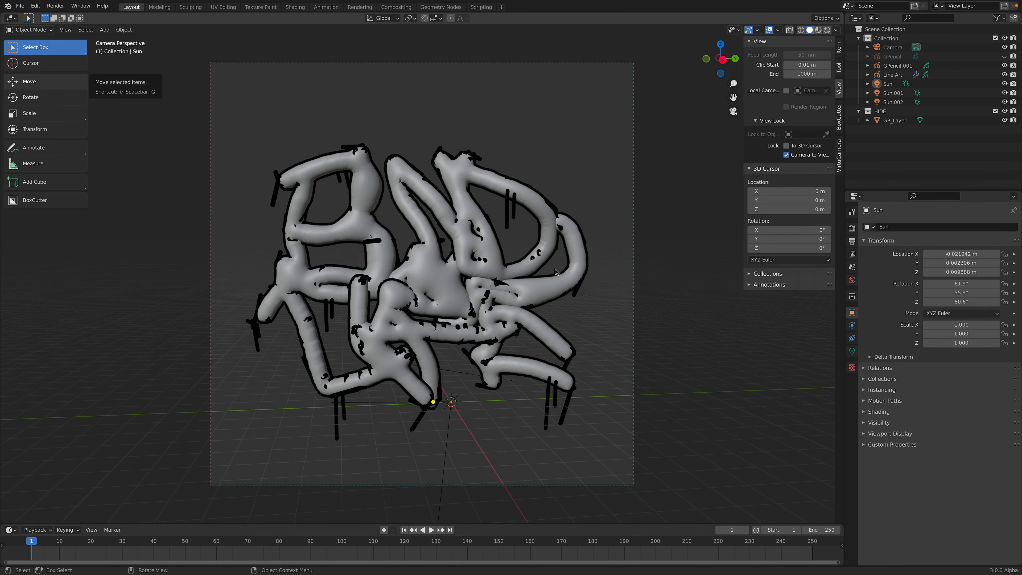
Step: Paste the three BLEND drawings, then move Stroke.003 to the artwork's upper right and turn it to face the camera
key("ctrl+v")
left_click(542, 169)
left_click(476, 398)
key("g")
left_click(554, 179)
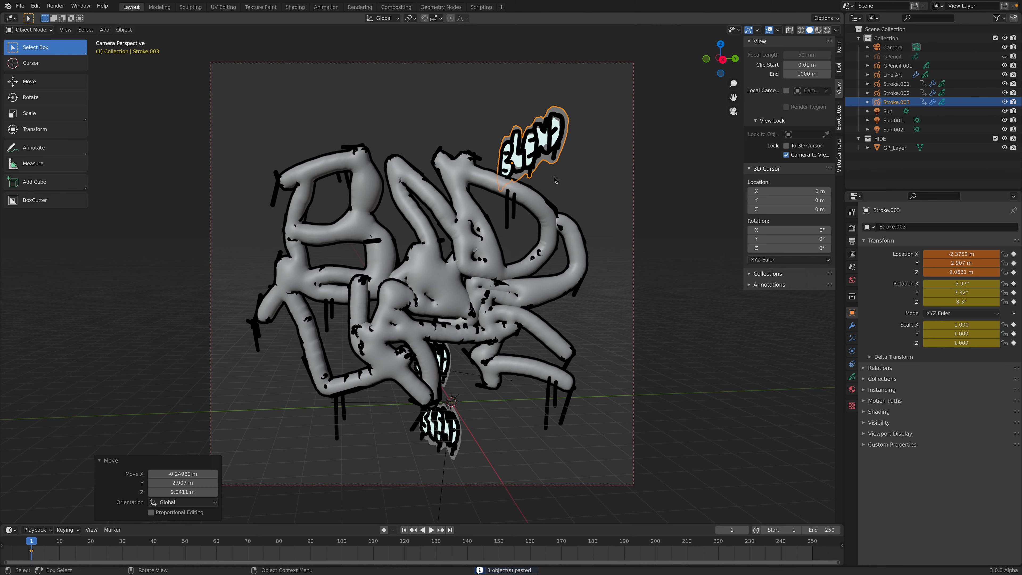
key("r")
key("r")
left_click(589, 190)
Step: Move the Stroke.002 drawing from below the artwork to its upper left and turn it to face the camera
left_click(463, 431)
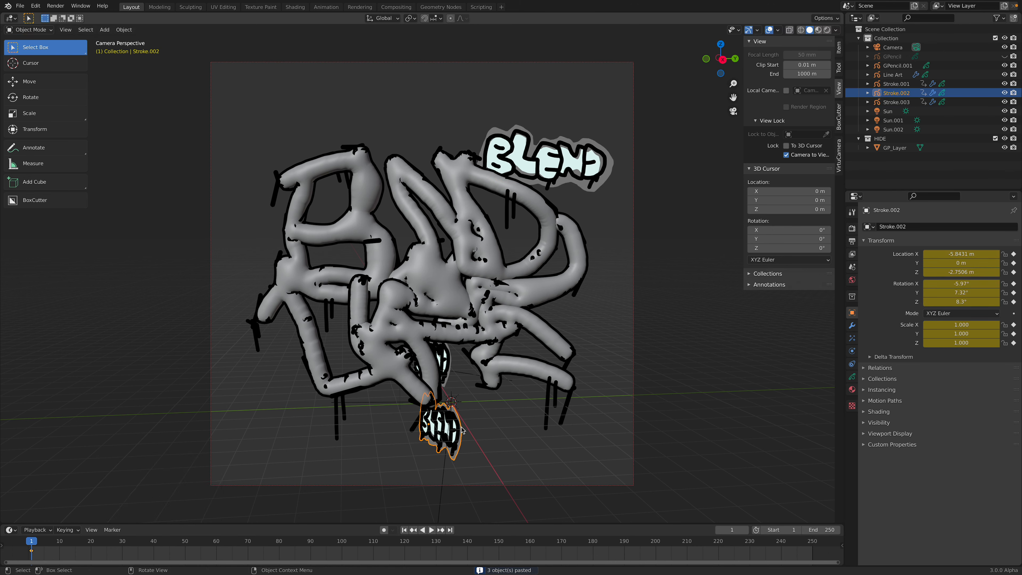
key("g")
left_click(334, 156)
key("r")
key("r")
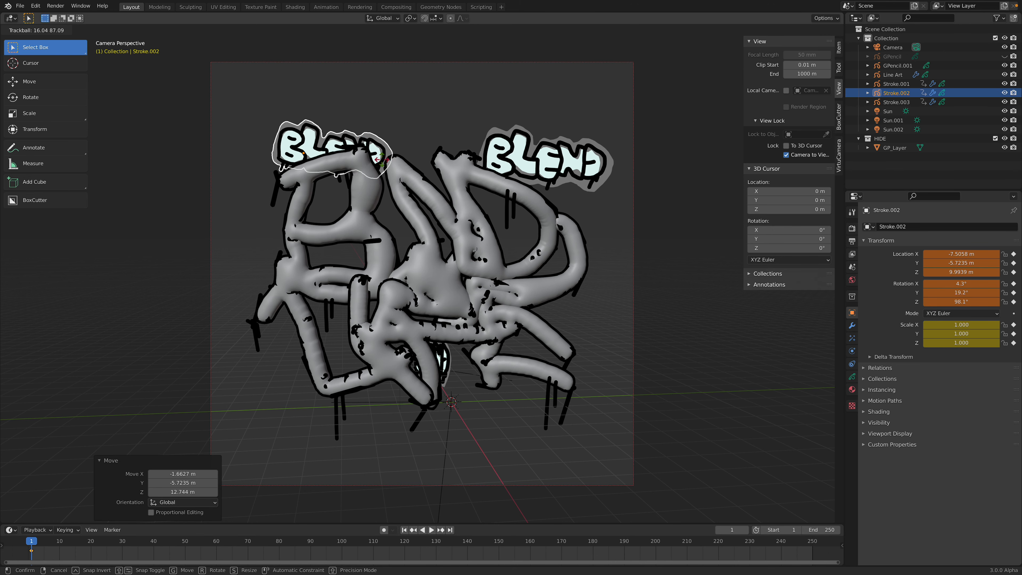
left_click(442, 438)
Step: Move the Stroke.001 drawing below the artwork's lower right and trackball-rotate it about -19.5° and 80.2° to face the camera
left_click(449, 365)
key("g")
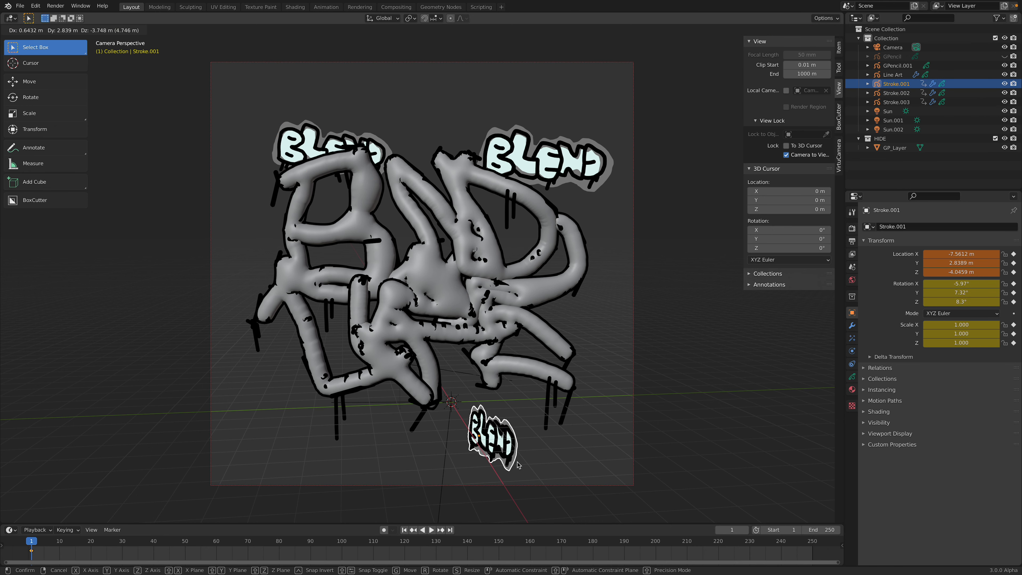
left_click(496, 433)
key("r")
key("r")
left_click(537, 457)
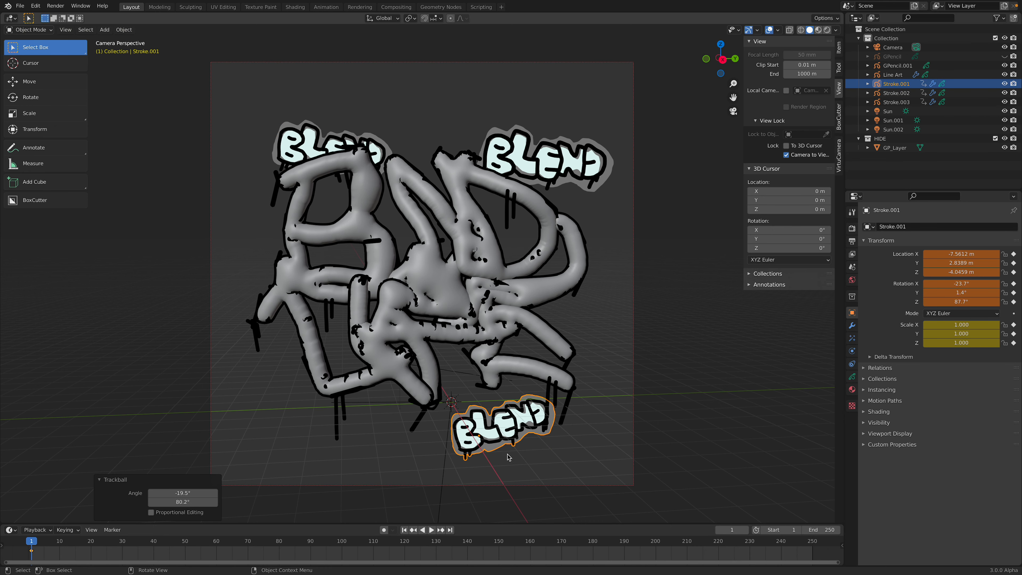
Step: Scrub the timeline to frame 36, return to frame 1, and place Stroke.001 at the artwork's upper left facing the camera
left_click_drag(420, 544, 141, 539)
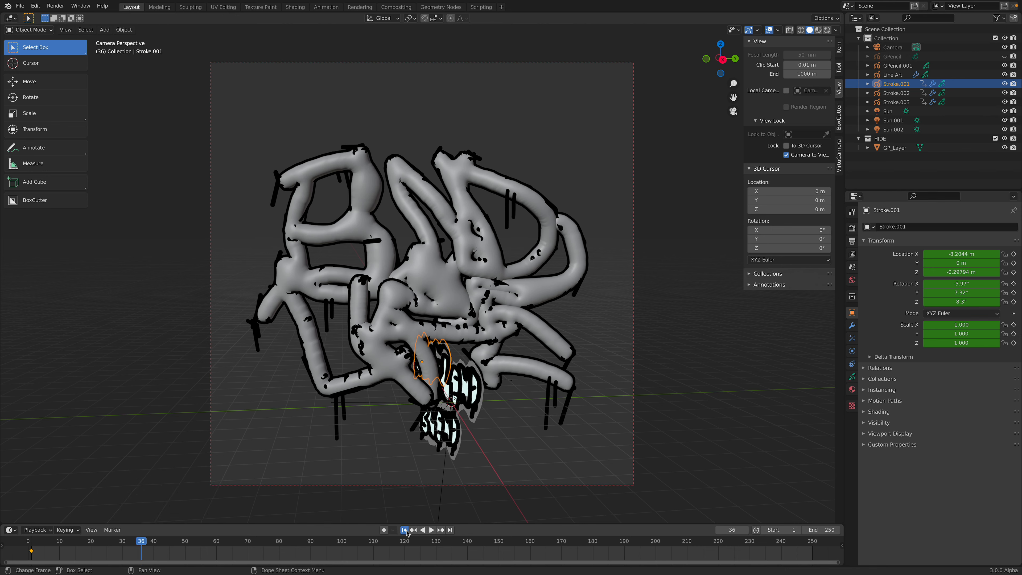
left_click(406, 530)
key("g")
left_click(356, 177)
key("r")
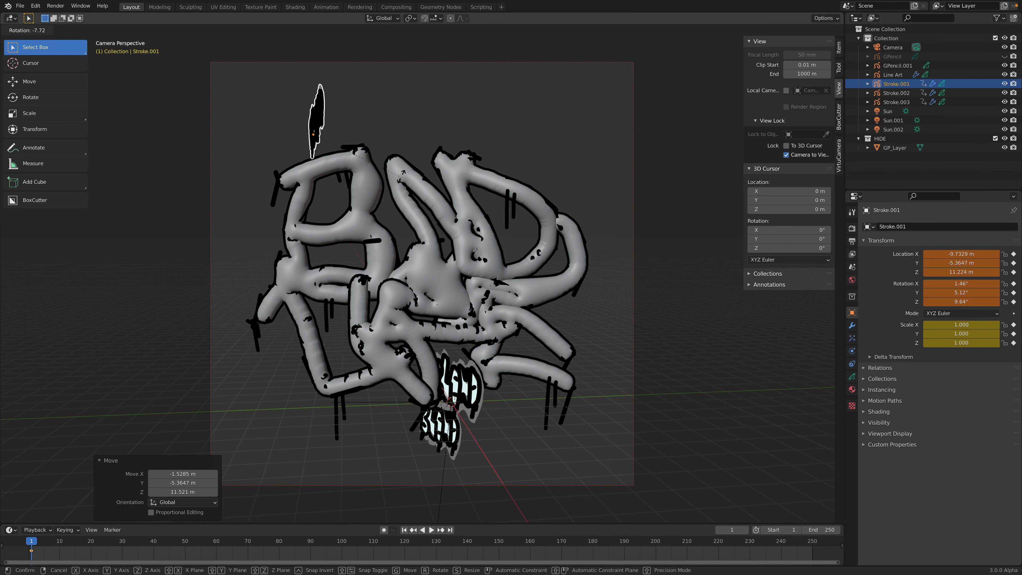
key("r")
left_click(418, 124)
Step: Scale Stroke.001 to about 1.279, tilt and reposition it over the artwork's upper-left corner, and save the file
key("g")
left_click(382, 117)
key("s")
left_click(442, 122)
key("r")
left_click(419, 83)
key("g")
left_click(413, 156)
left_click(486, 226)
key("super+s")
left_click(20, 6)
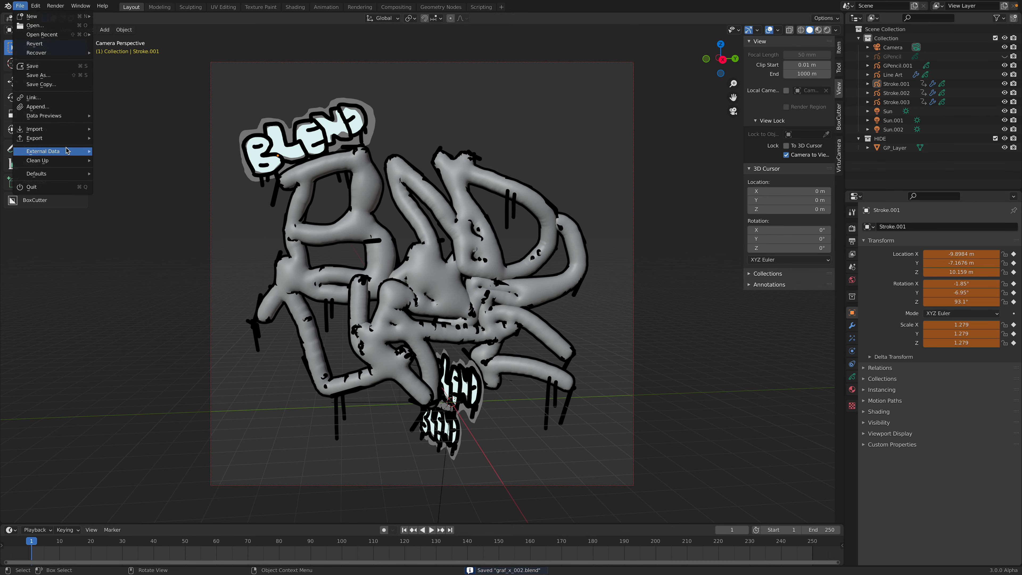
left_click(62, 107)
scroll(525, 263, "down", 5)
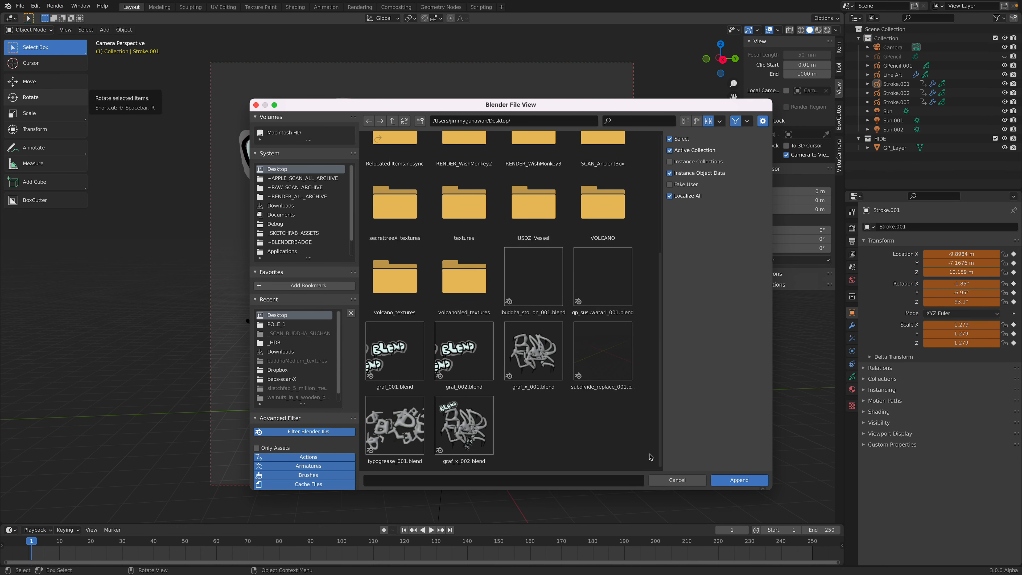
left_click(677, 480)
Step: Open the recent file pole.blend and delete its Suzanne and Beta objects
left_click(20, 5)
mouse_move(64, 35)
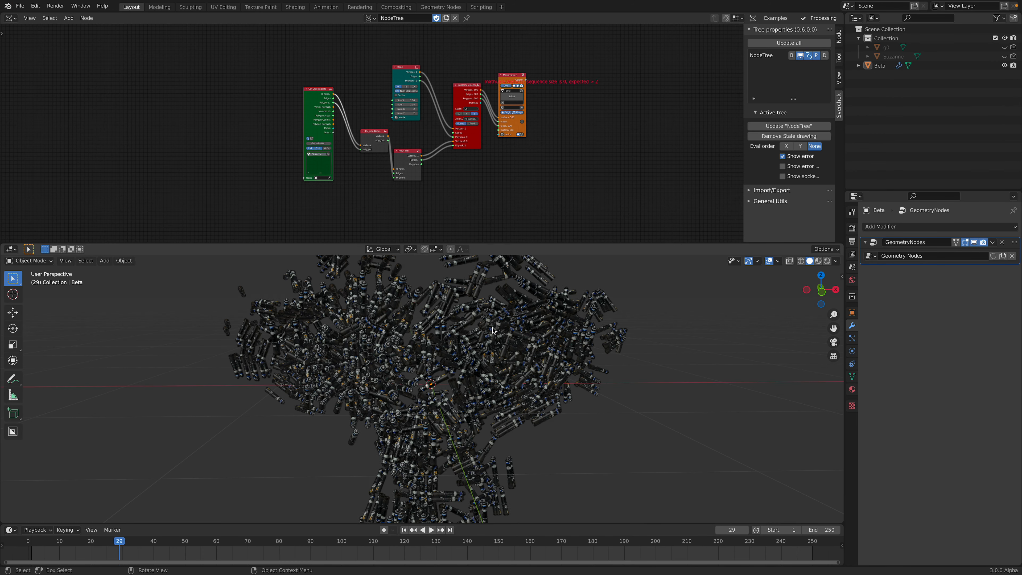
left_click(894, 57)
right_click(894, 57)
left_click(892, 57)
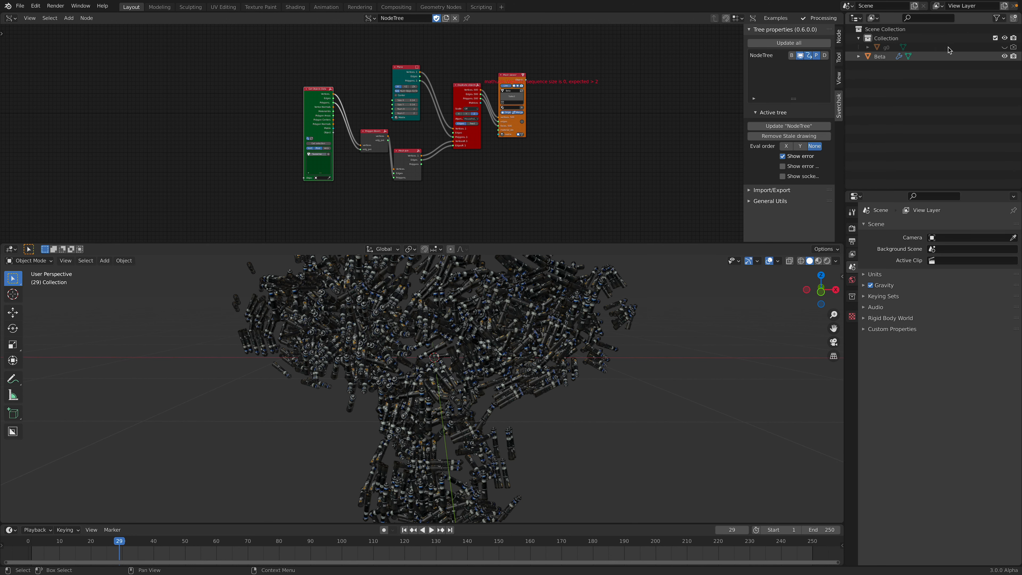
left_click(887, 59)
right_click(881, 58)
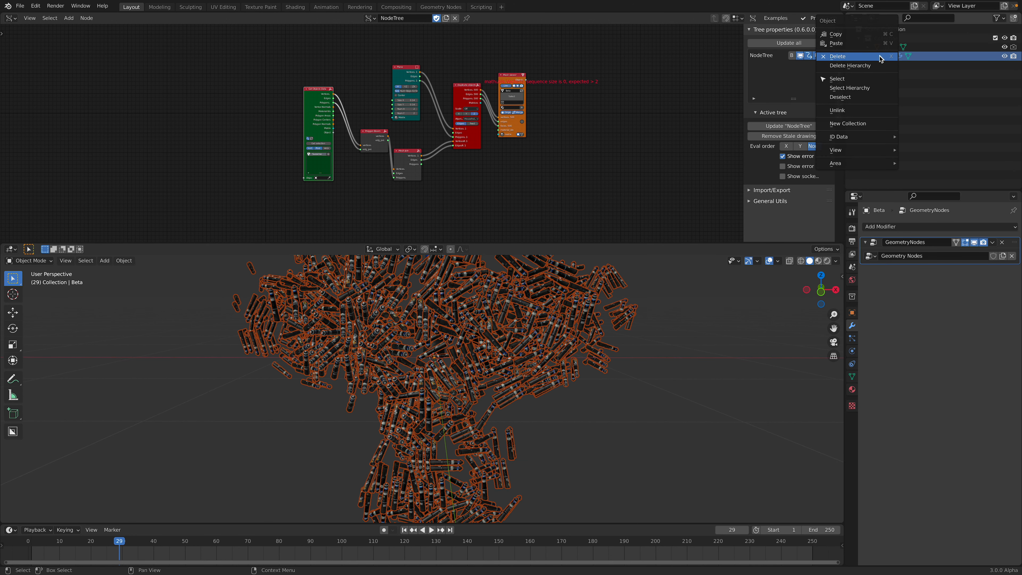
left_click(869, 59)
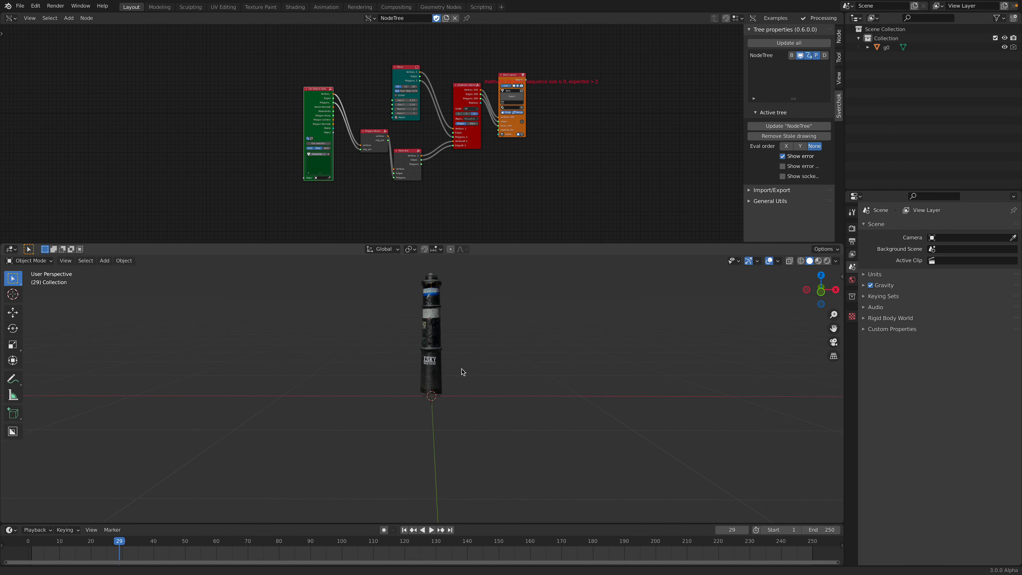
Step: Copy the remaining pole object g0 and reopen graf_x_002.blend, discarding the changes to pole.blend
scroll(450, 356, "up", 2)
mouse_move(449, 356)
middle_mouse_down()
mouse_move(552, 343)
mouse_move(445, 351)
middle_mouse_up()
left_click(443, 352)
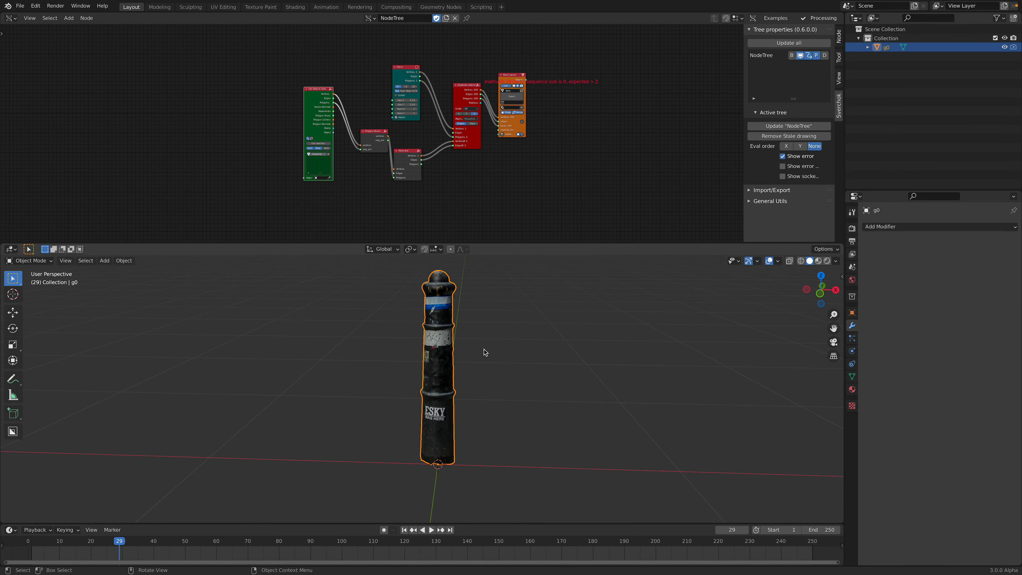
key("ctrl+c")
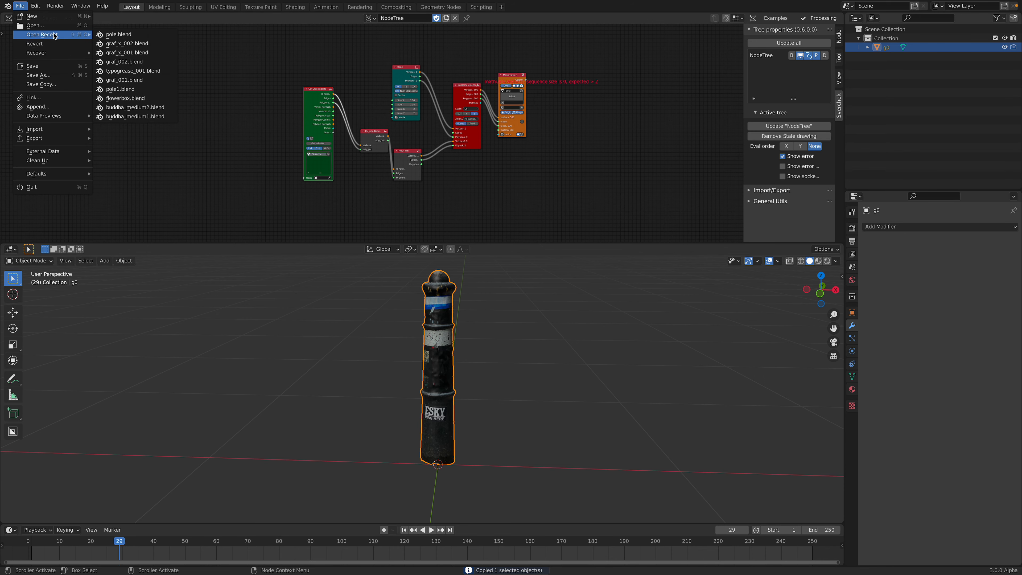
left_click(139, 53)
left_click(470, 303)
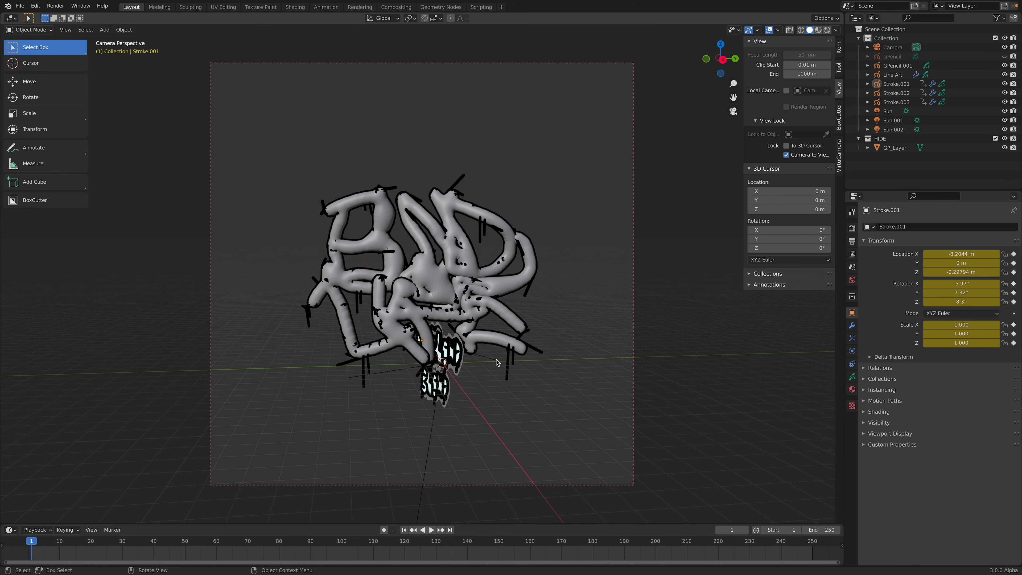
Step: Paste the pole into the graffiti scene, move it to the artwork's left side and enlarge it
middle_click_drag(503, 346, 505, 341)
key("ctrl+v")
key("g")
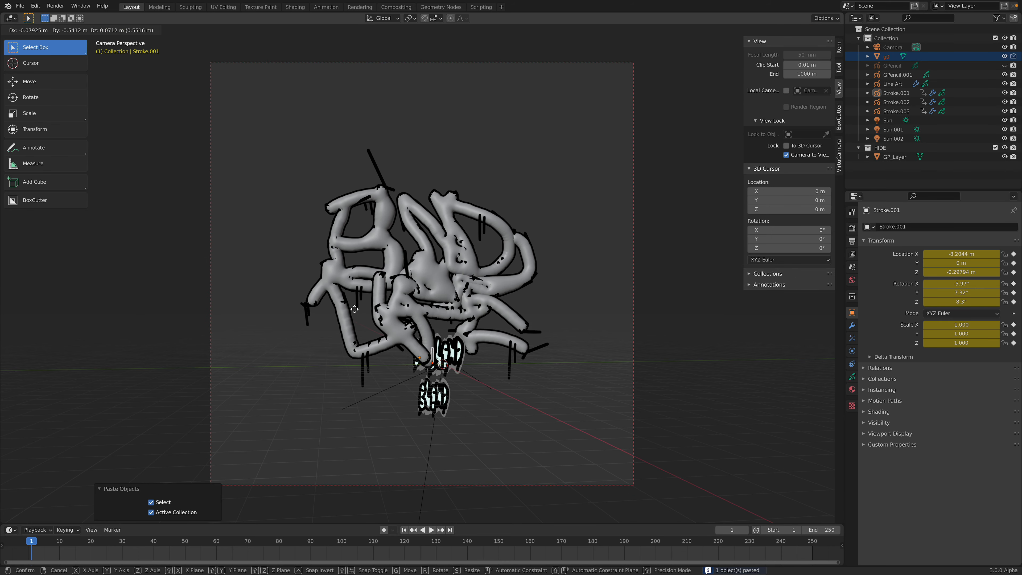
left_click(294, 291)
key("s")
left_click(530, 297)
Step: Tilt the pole about -9.31°, lower it beside the artwork, and show the scene in Material Preview shading
key("r")
left_click(522, 262)
key("g")
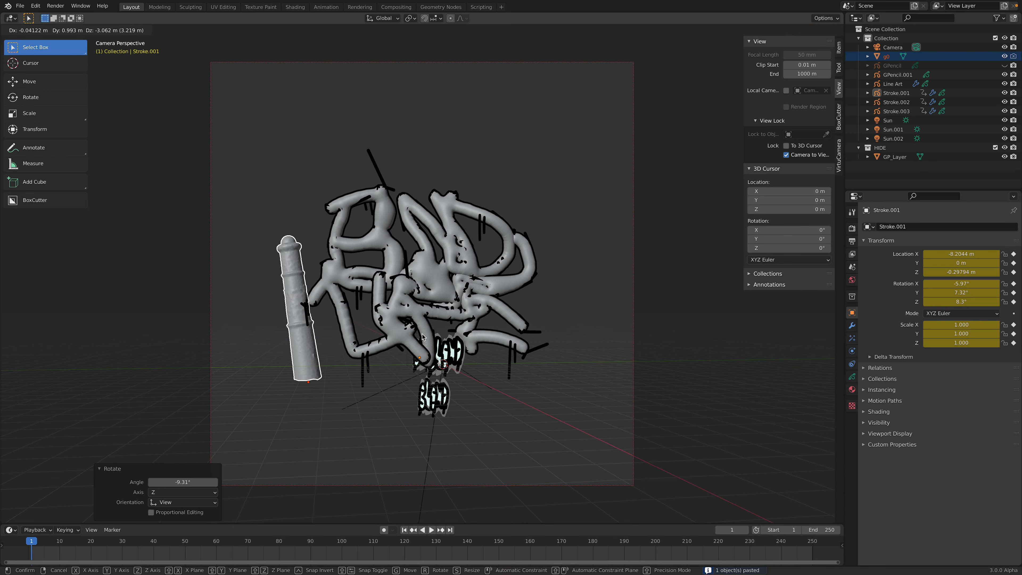
left_click(405, 341)
scroll(405, 340, "up", 1)
middle_click_drag(379, 345, 397, 387, "shift")
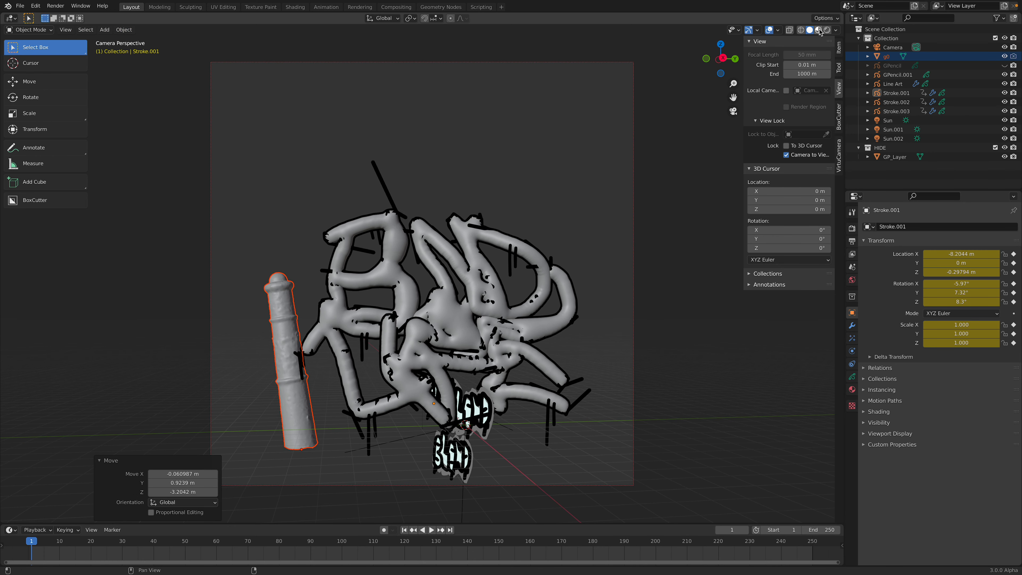
left_click(819, 30)
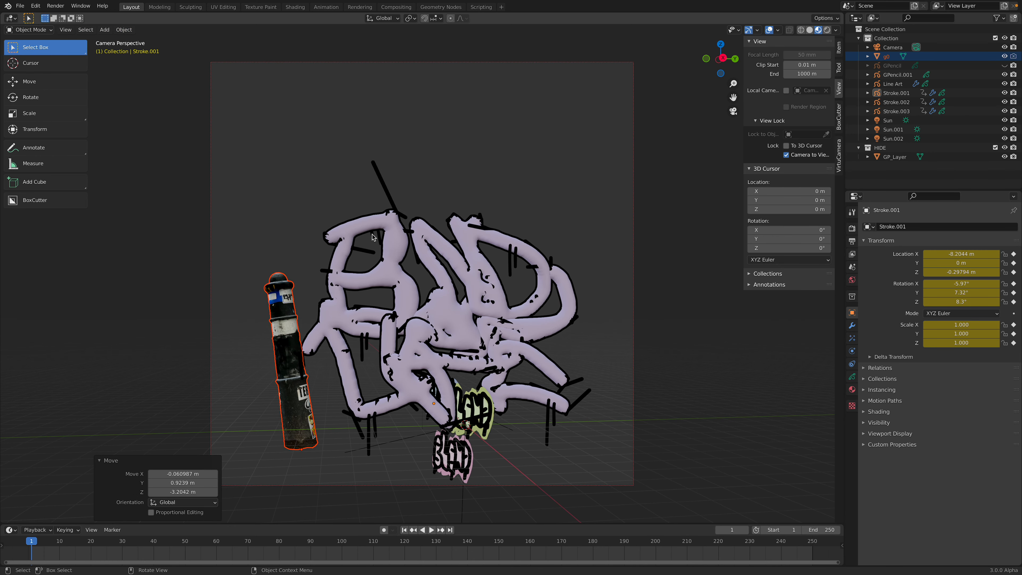
Step: Duplicate the pole to the artwork's right side and trackball-rotate the copy about 13.8° and -147°
key("shift+d")
left_click(601, 240)
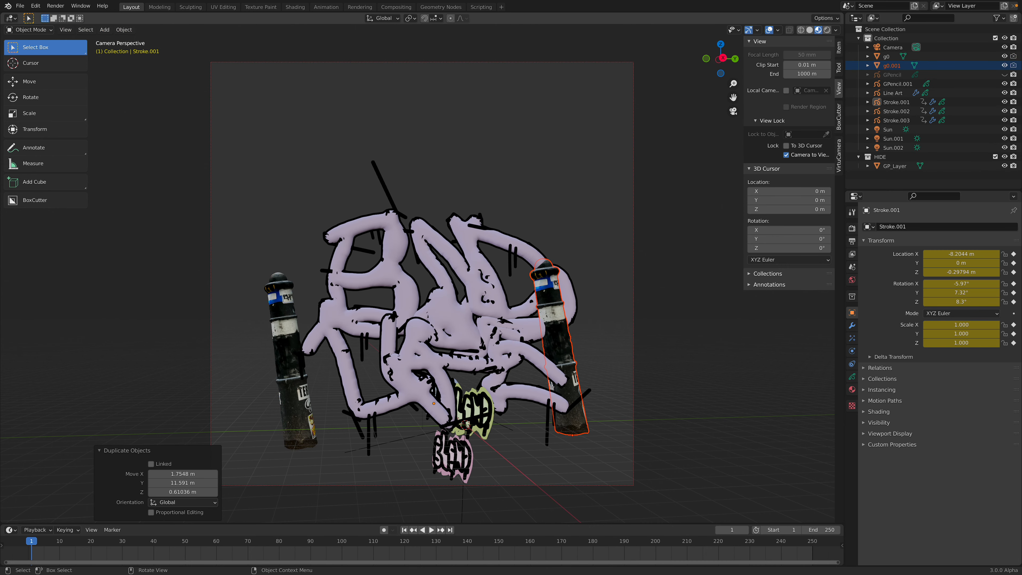
key("r")
key("r")
left_click(556, 248)
Step: Tilt the duplicate pole so its top leans outward and move it against the artwork's right edge
key("r")
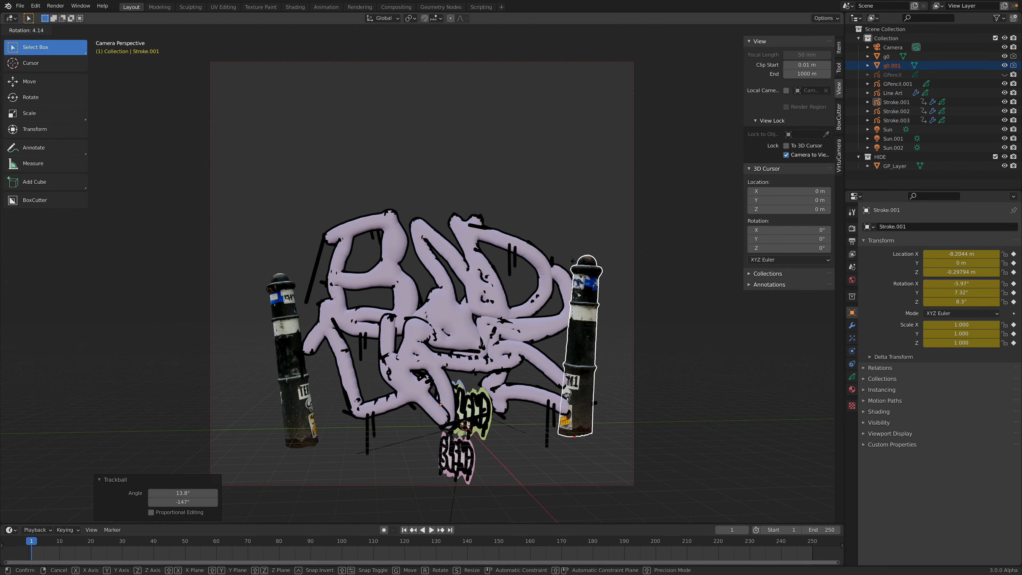
left_click(578, 264)
middle_click_drag(578, 264, 462, 392)
key("g")
left_click(481, 294)
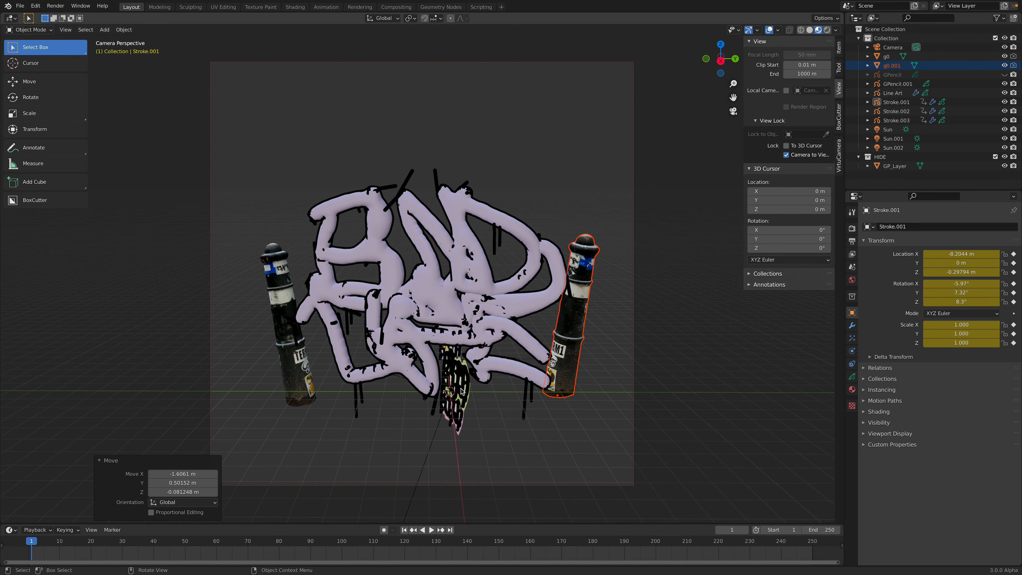
Step: Clear the keyframes of the pink Stroke.002 drawing, and rotate and move it above the artwork's left side
left_click(455, 415)
key("r")
key("r")
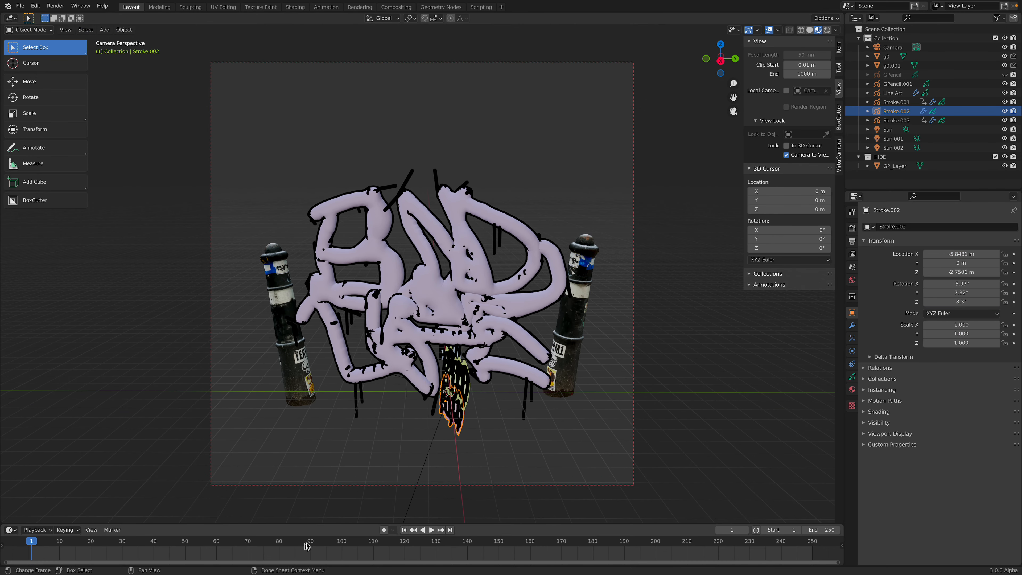
left_click(485, 419)
key("g")
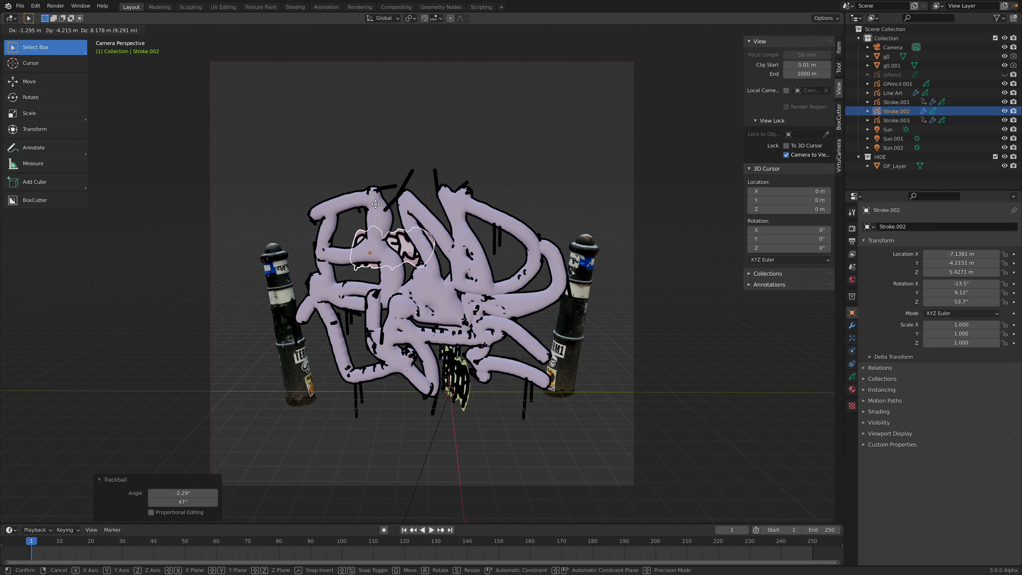
left_click(381, 178)
Step: Rotate the pink BLEND drawing about -4.51°, and trackball-rotate it until the lettering reads facing the camera
key("r")
left_click(474, 261)
key("r")
key("r")
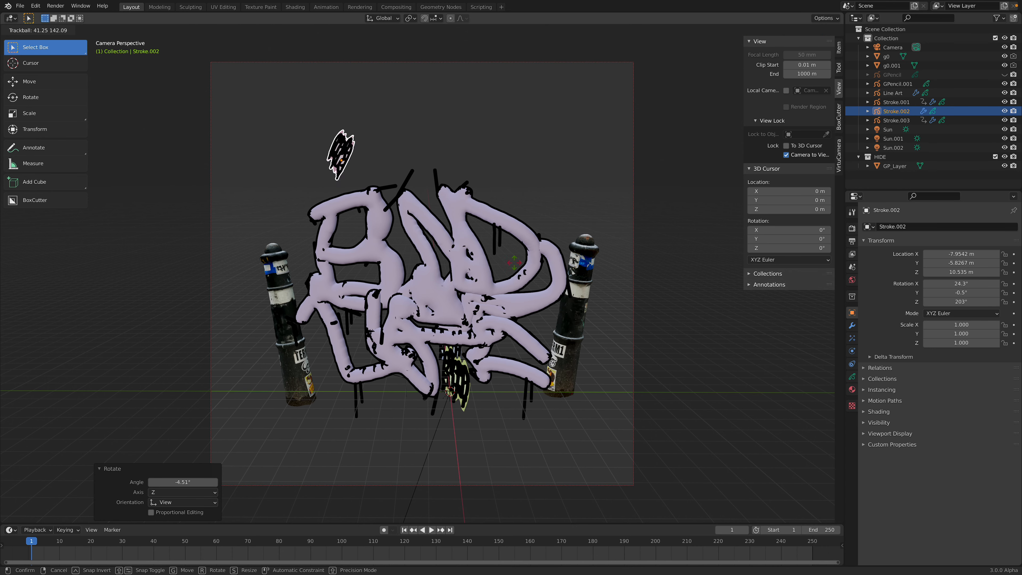
left_click(517, 266)
key("r")
key("r")
left_click(476, 261)
Step: Enlarge the pink BLEND drawing slightly, tilt it upward and shift it farther toward the frame's upper-left corner
key("s")
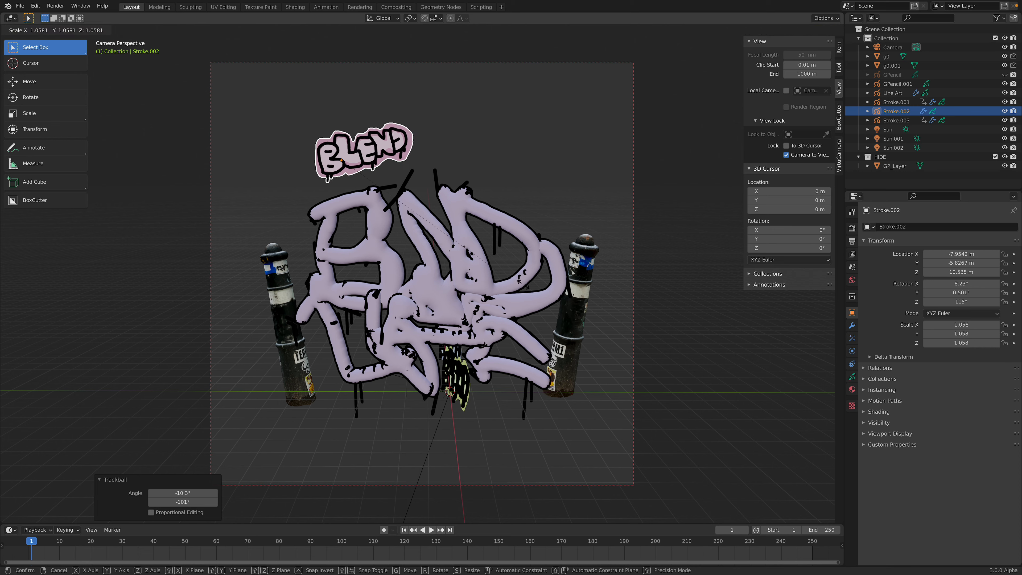
left_click(543, 295)
key("r")
left_click(508, 219)
key("g")
left_click(480, 222)
Step: Move the green Stroke.003 drawing above the artwork's right side and trackball-rotate it about 18.3° and 66.5°
left_click(467, 382)
key("g")
left_click(547, 156)
key("r")
key("r")
left_click(578, 169)
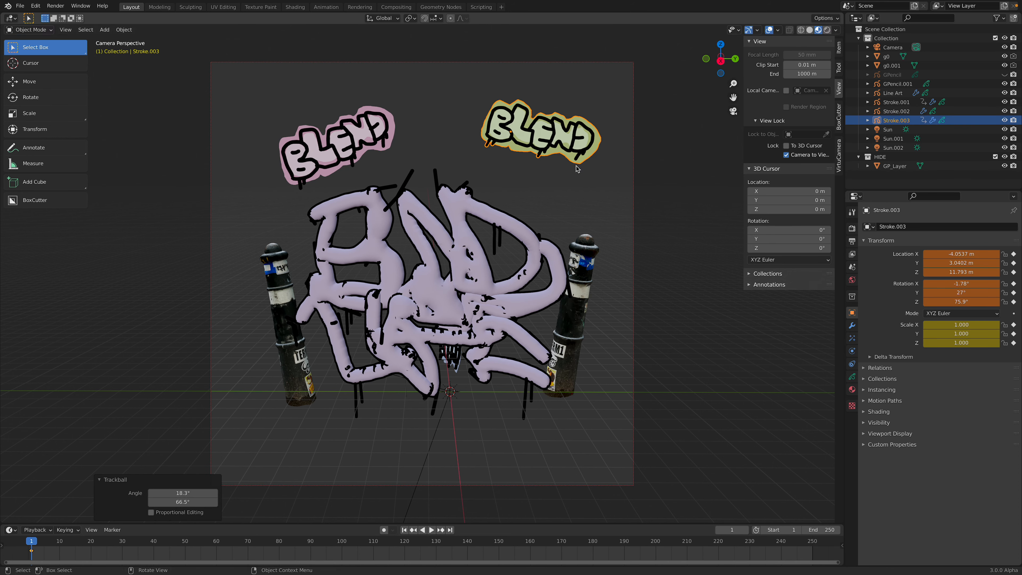
Step: Scale the green BLEND drawing to 1.175, shift it slightly inward, rotate it about -17.4°, and clear its keyframes
key("s")
left_click(573, 190)
key("g")
left_click(549, 208)
key("r")
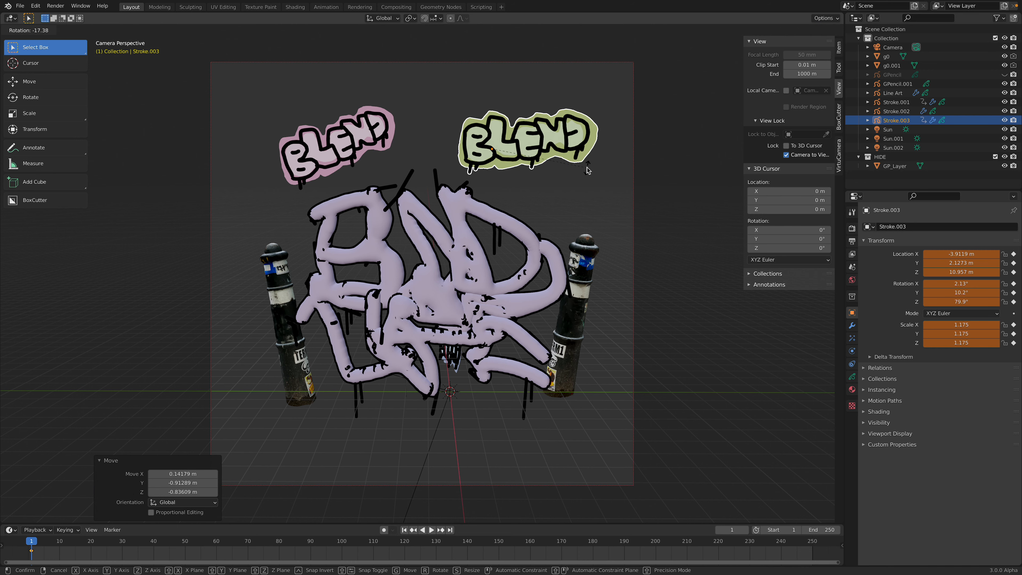
left_click(589, 169)
key("ctrl+z")
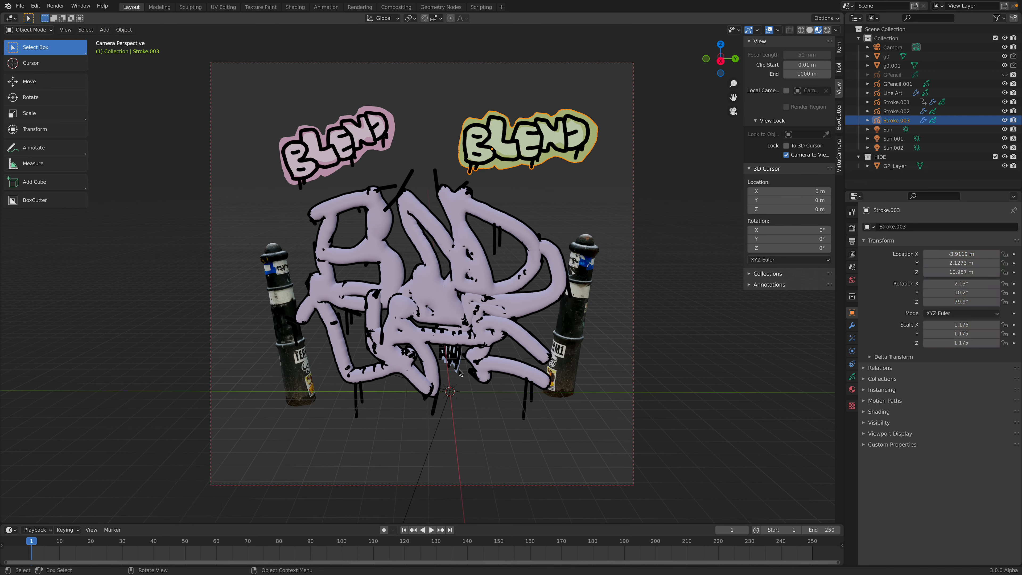
Step: Move the blue Stroke.001 drawing below the artwork, trackball-rotate it toward the camera, and shift it closer to the frame's centre
left_click(456, 365)
key("g")
left_click(403, 475)
key("r")
key("r")
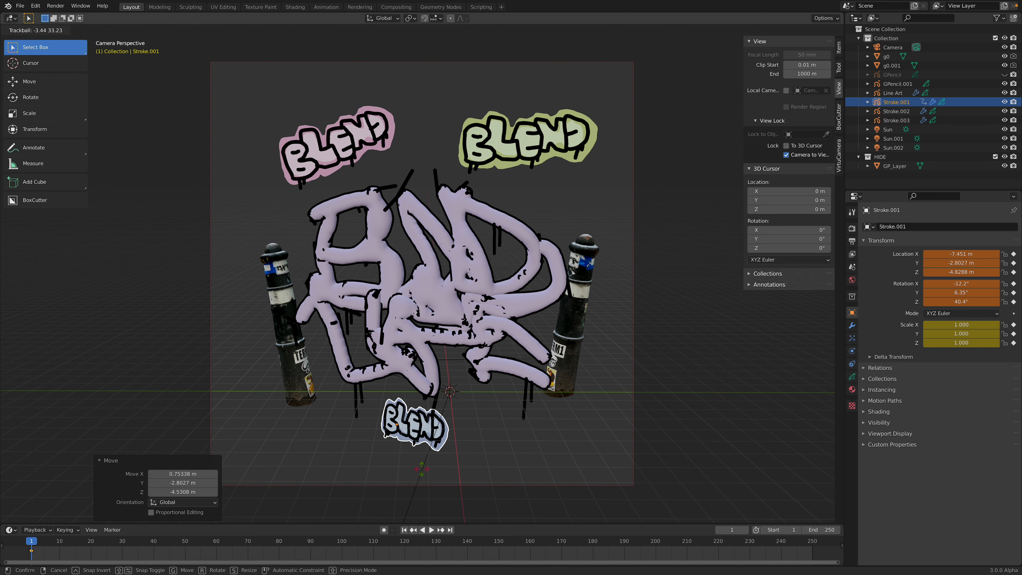
left_click(477, 461)
key("g")
left_click(503, 423)
Step: Trackball-rotate the blue BLEND drawing again, scale it to 1.218, and clear its keyframes
key("r")
key("r")
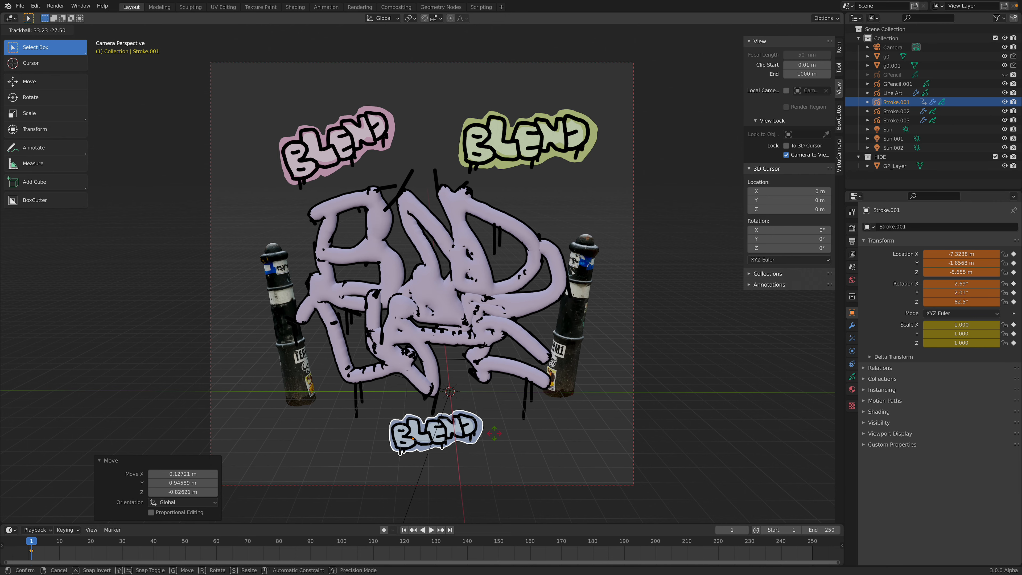
left_click(498, 417)
key("s")
left_click(532, 439)
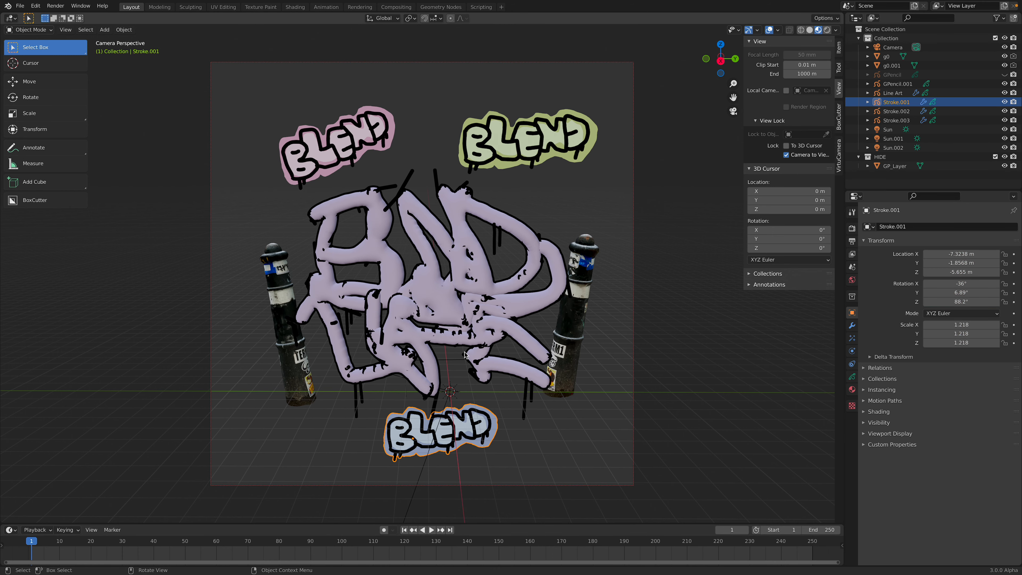
left_click(480, 315)
key("g")
left_click(505, 303)
scroll(503, 298, "up", 3)
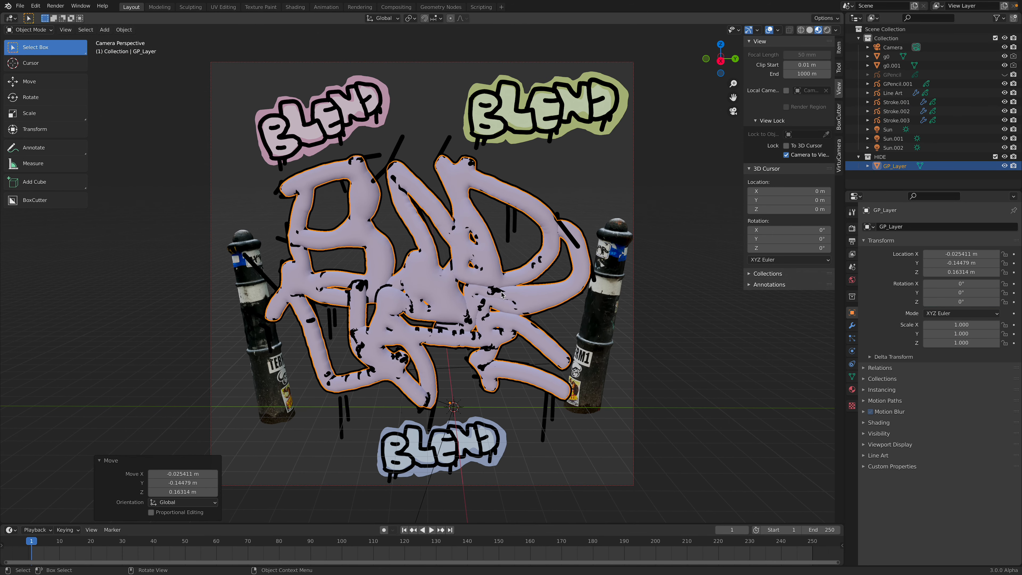
key("ctrl+z")
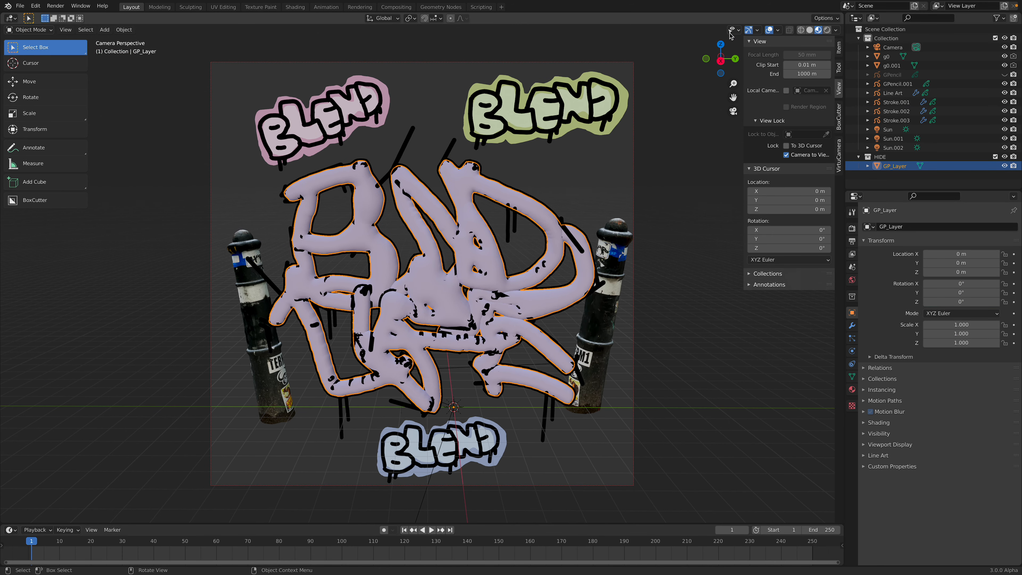
Step: Switch the viewport to rendered shading, deselect the lettering, and inspect the composition's depth from the side
left_click(825, 31)
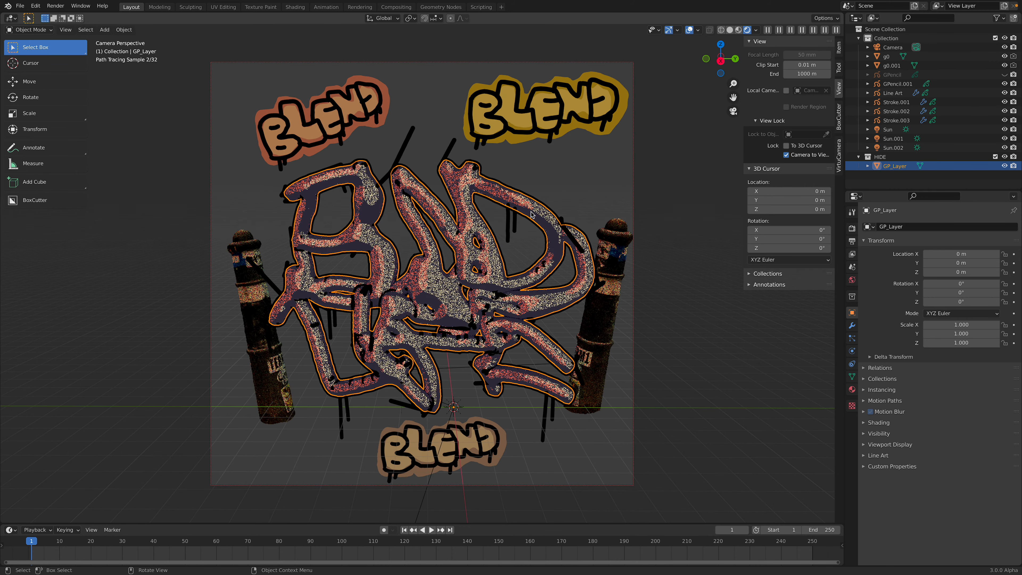
left_click(512, 231)
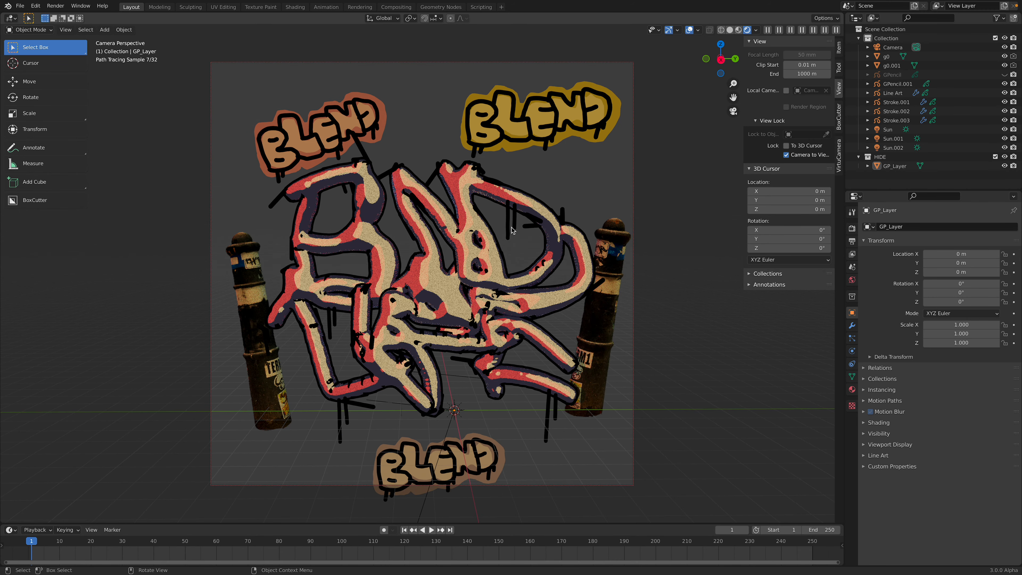
middle_click_drag(477, 305, 451, 153)
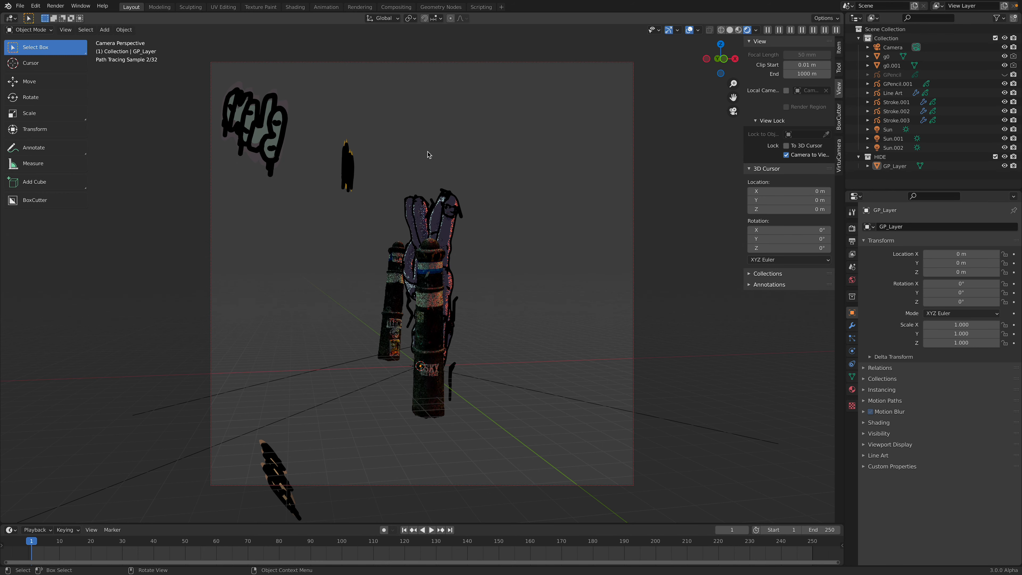
middle_click_drag(448, 284, 342, 290)
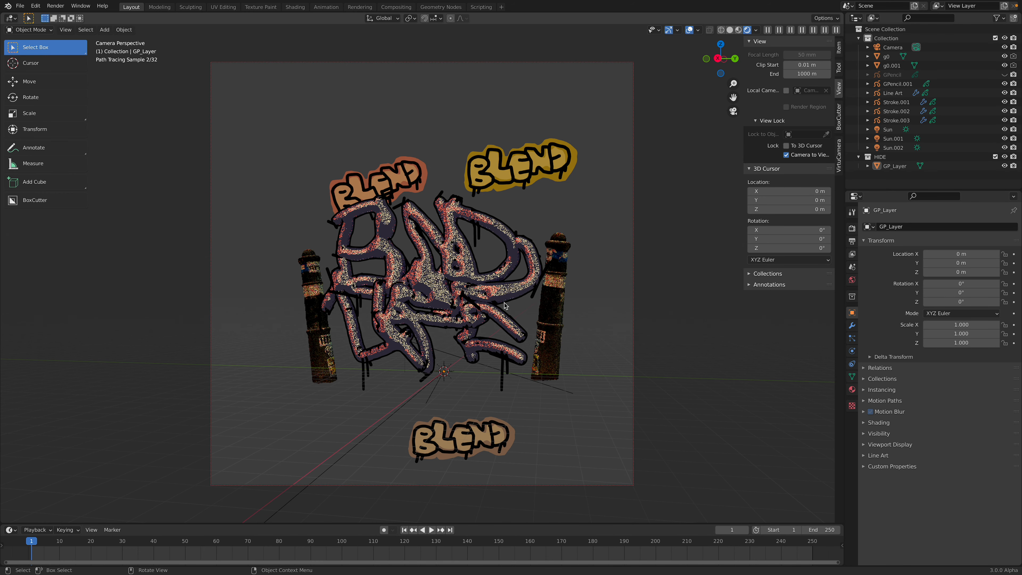
middle_click_drag(524, 306, 506, 306)
Step: Move the Stroke.001 drawing from below the artwork to the right-hand pole, and trackball-rotate it about 9.17° and 2.29°
mouse_move(470, 435)
left_mouse_down()
mouse_move(517, 362)
mouse_move(610, 347)
left_mouse_up()
middle_click_drag(564, 356, 529, 360)
key("g")
left_click(499, 341)
key("r")
key("r")
left_click(583, 339)
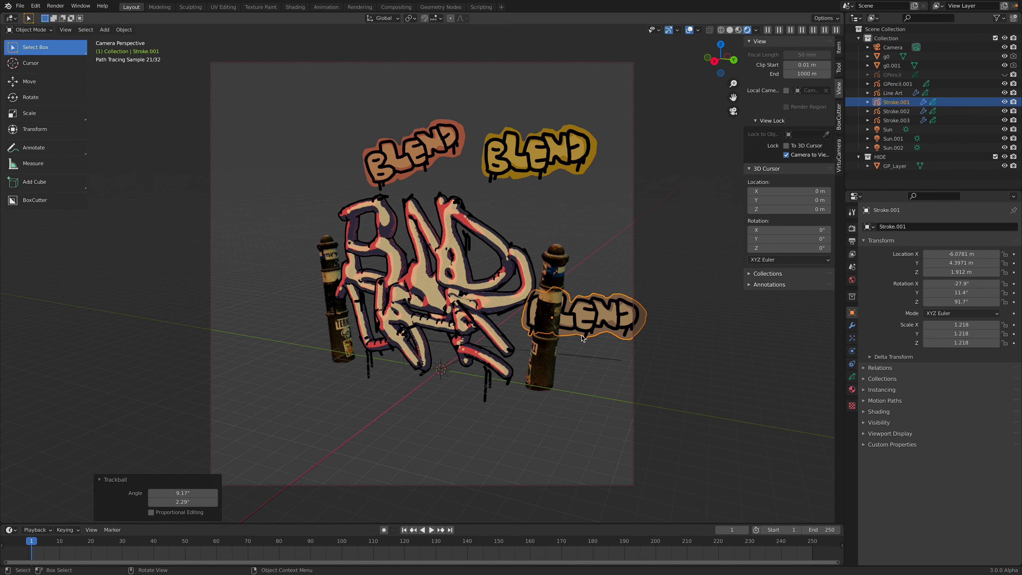
Step: From a side view, bring the Stroke.001 drawing about 10.6 m along X to the front of the artwork, and rotate it
middle_click_drag(518, 339, 411, 359, "shift")
key("g")
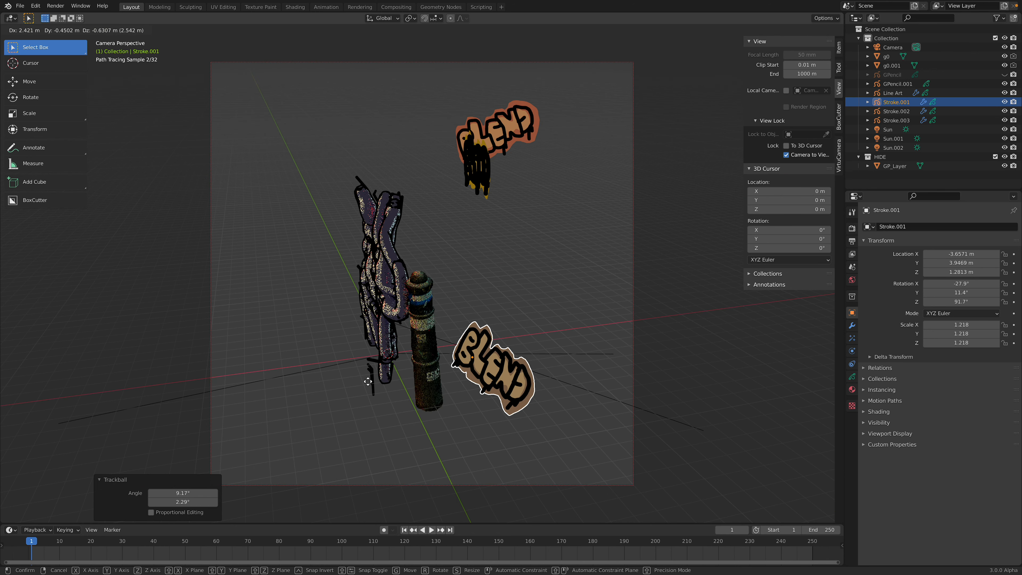
left_click(242, 373)
key("r")
key("r")
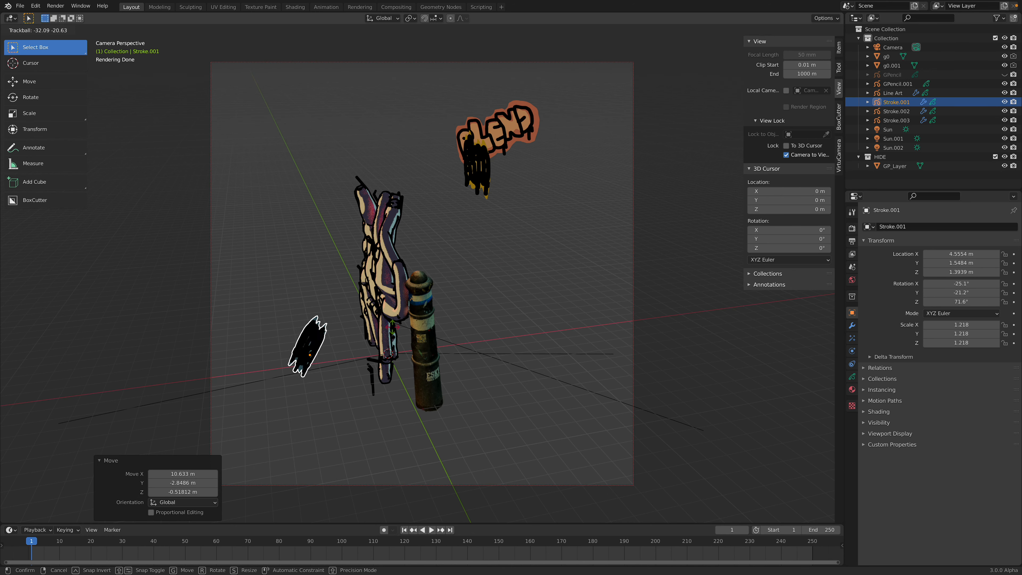
left_click(392, 326)
key("r")
left_click(351, 319)
Step: Trackball-rotate the Stroke.001 drawing to face the camera in front of the lettering, and scale it by 0.934
middle_click_drag(351, 319, 427, 304)
key("r")
key("r")
left_click(507, 319)
key("r")
key("s")
left_click(519, 362)
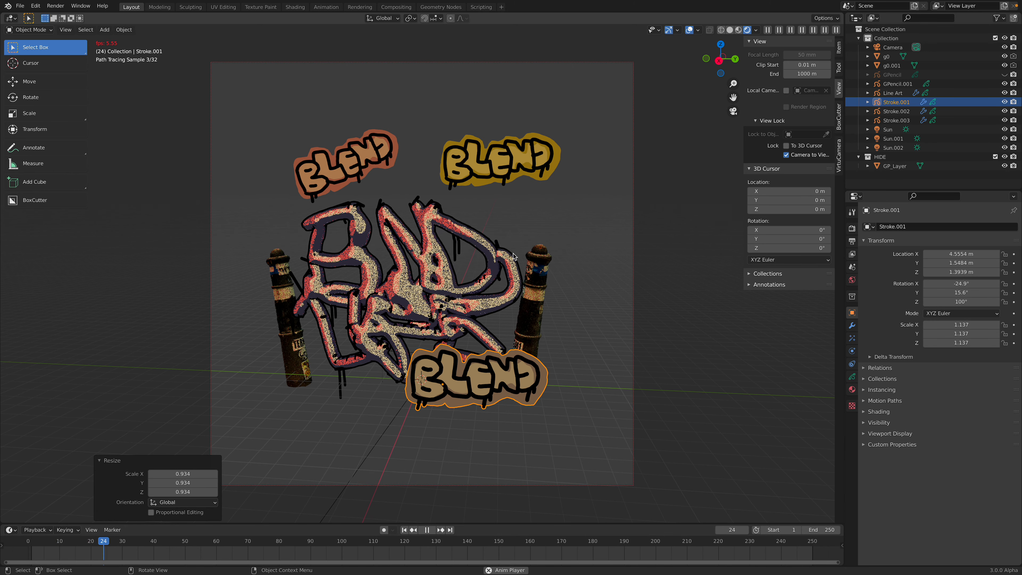
Step: Stop the playback at frame 24, deselect the drawing, save the file, and start a screen capture of the composition
key("space")
mouse_move(556, 242)
middle_mouse_down()
mouse_move(512, 247)
mouse_move(564, 252)
mouse_move(543, 253)
middle_mouse_up()
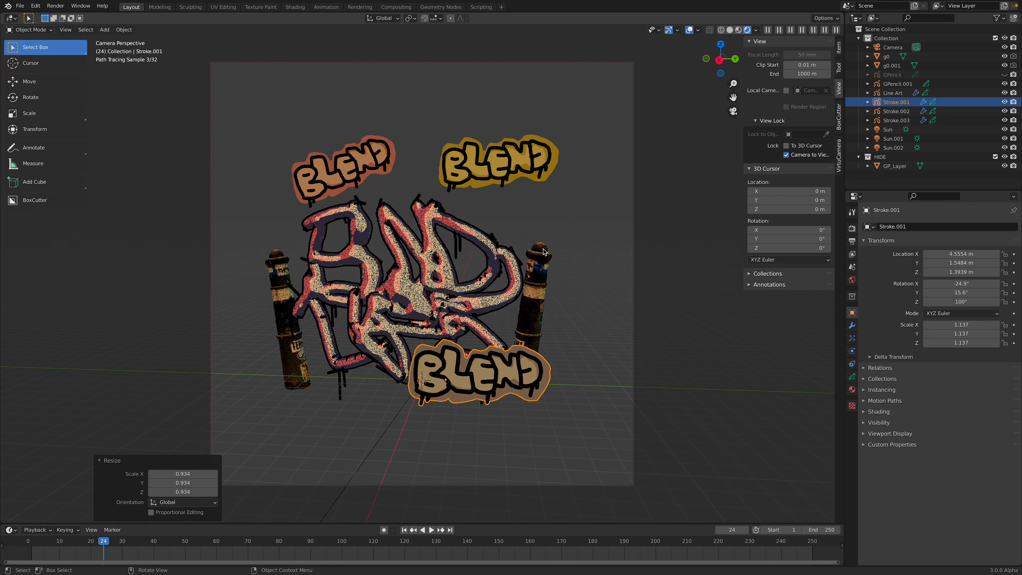
left_click(555, 216)
key("ctrl+s")
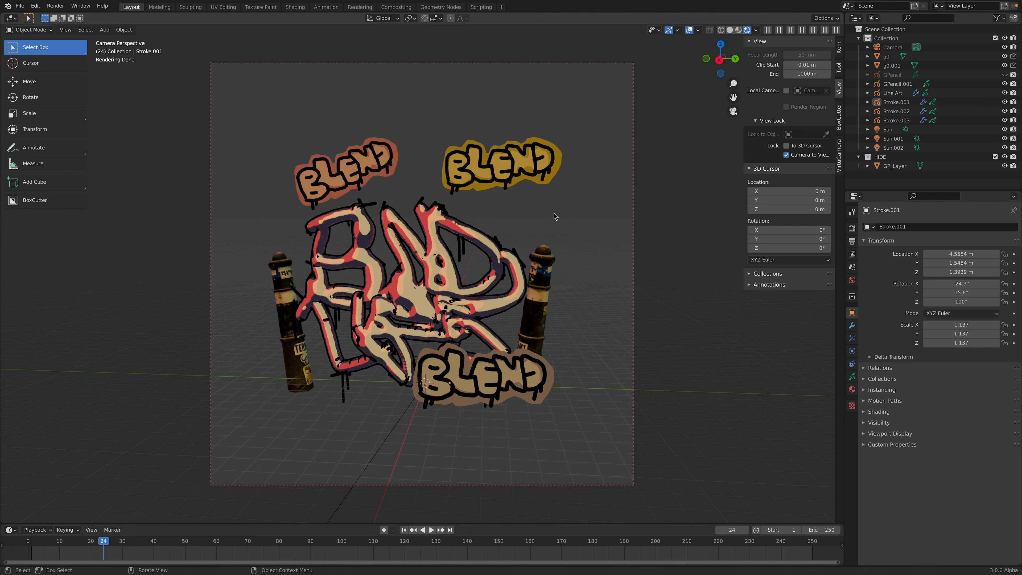
key("Print")
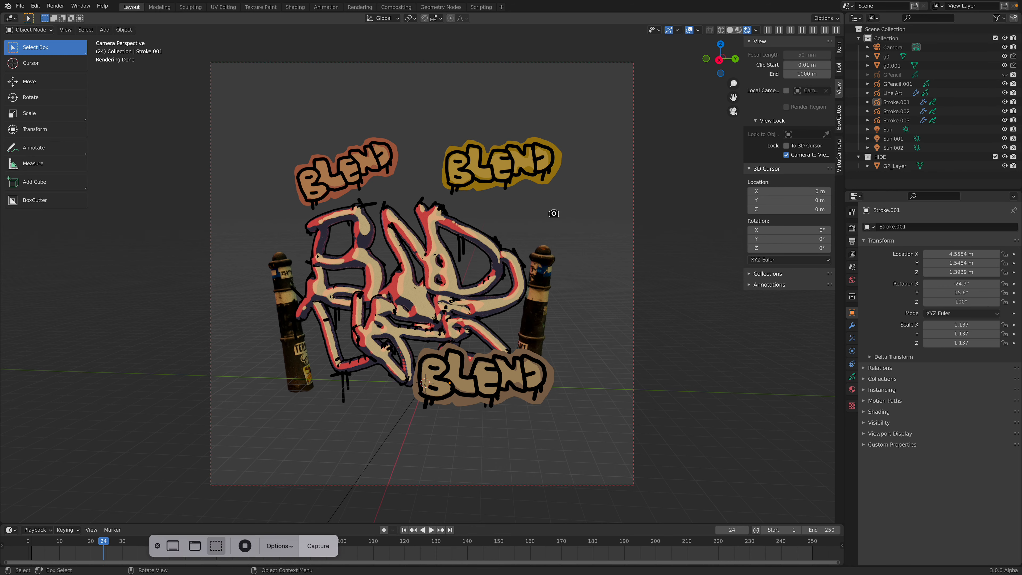